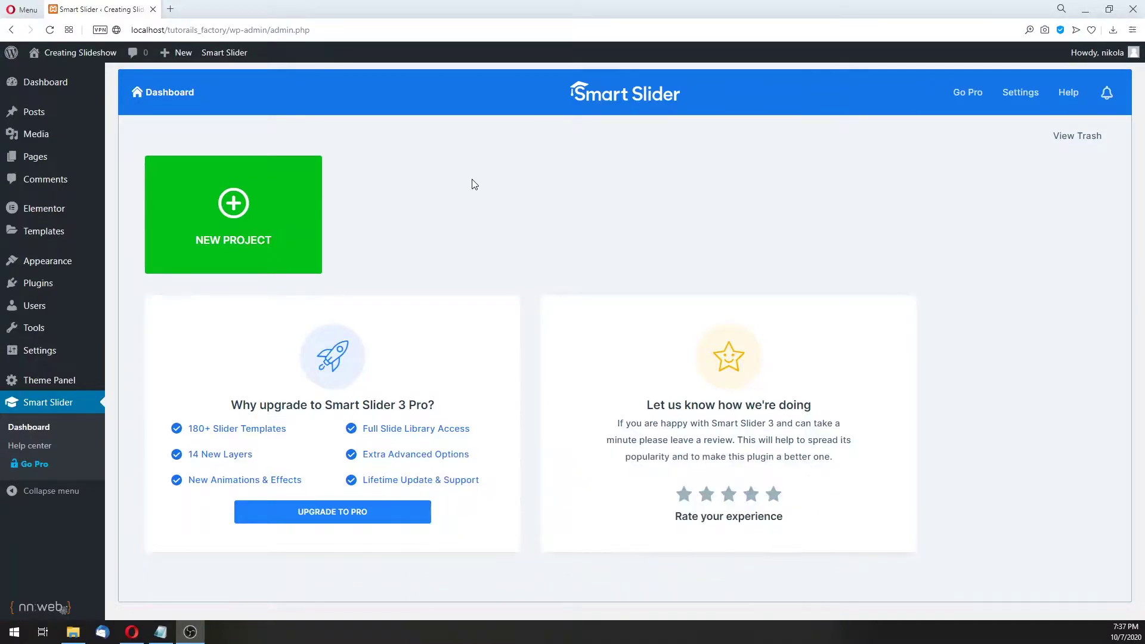
# Step: Open Smart Slider's welcome page and continue to the empty project dashboard
pyautogui.click(63, 403)
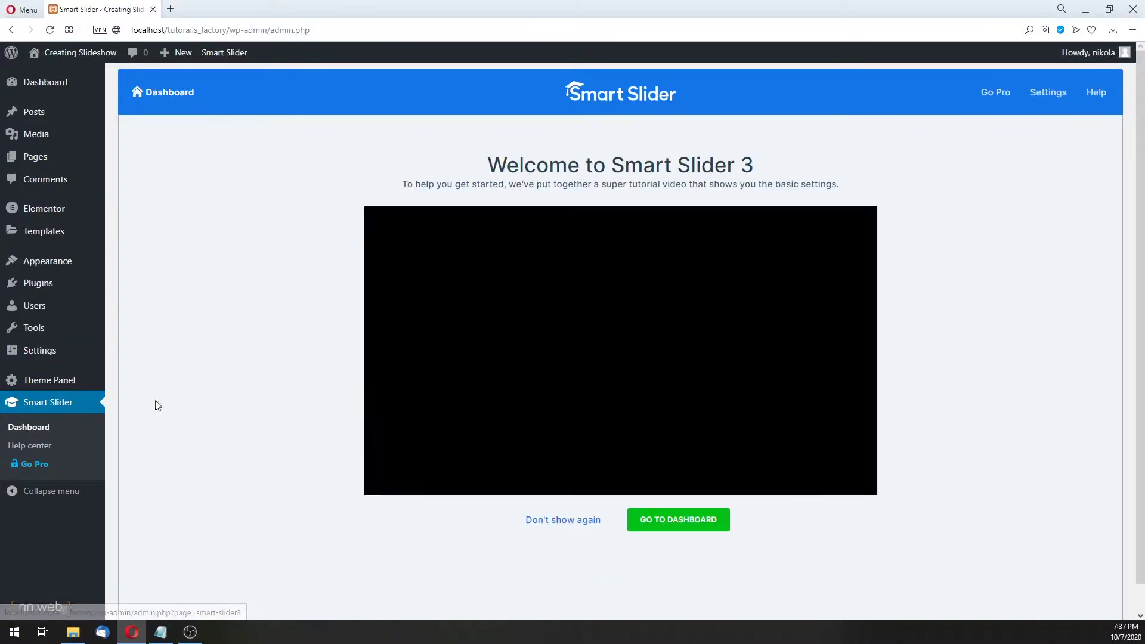
pyautogui.scroll(-1, 659, 510)
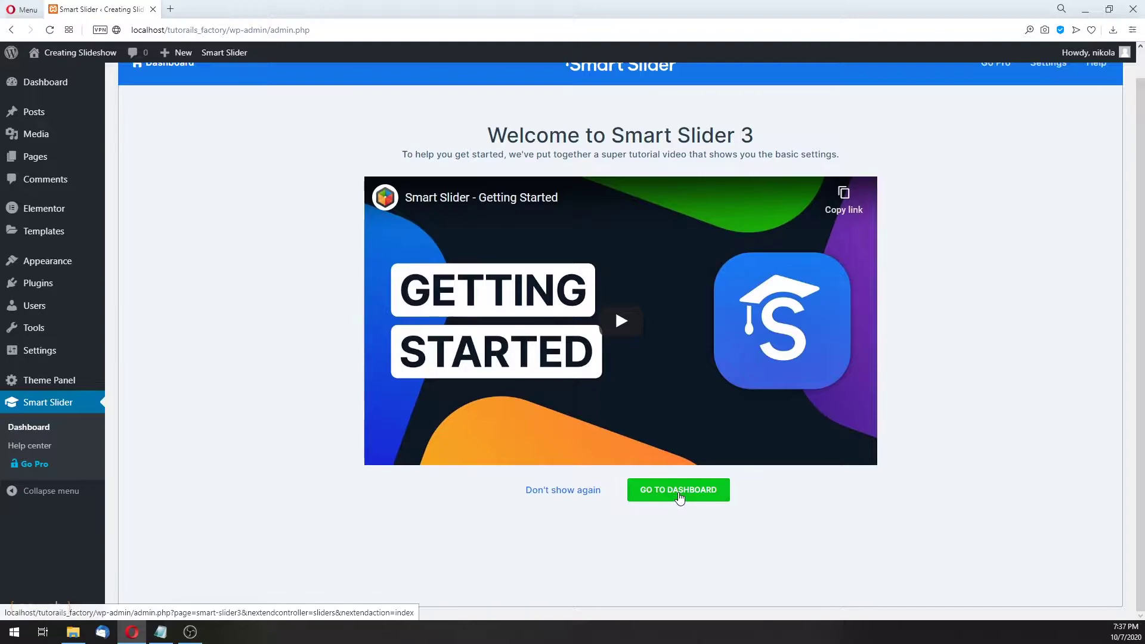
pyautogui.click(679, 496)
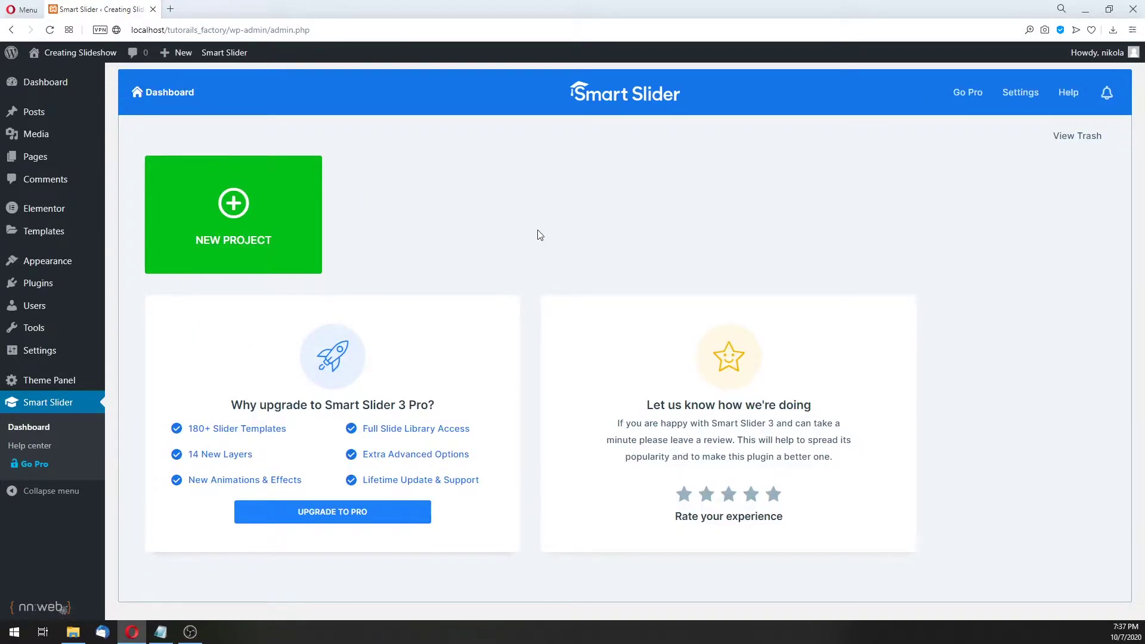
# Step: Start a new project using the NEW PROJECT tile
pyautogui.click(267, 211)
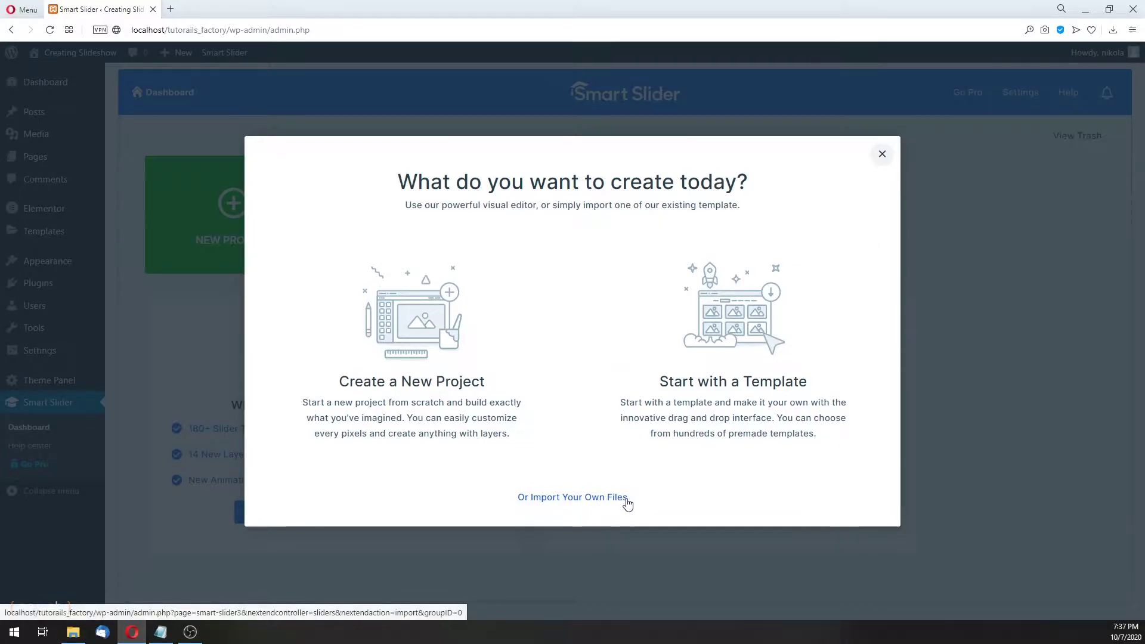
# Step: Start with a template and browse the Full Width, Full Page, Carousel and Showcase categories
pyautogui.click(741, 337)
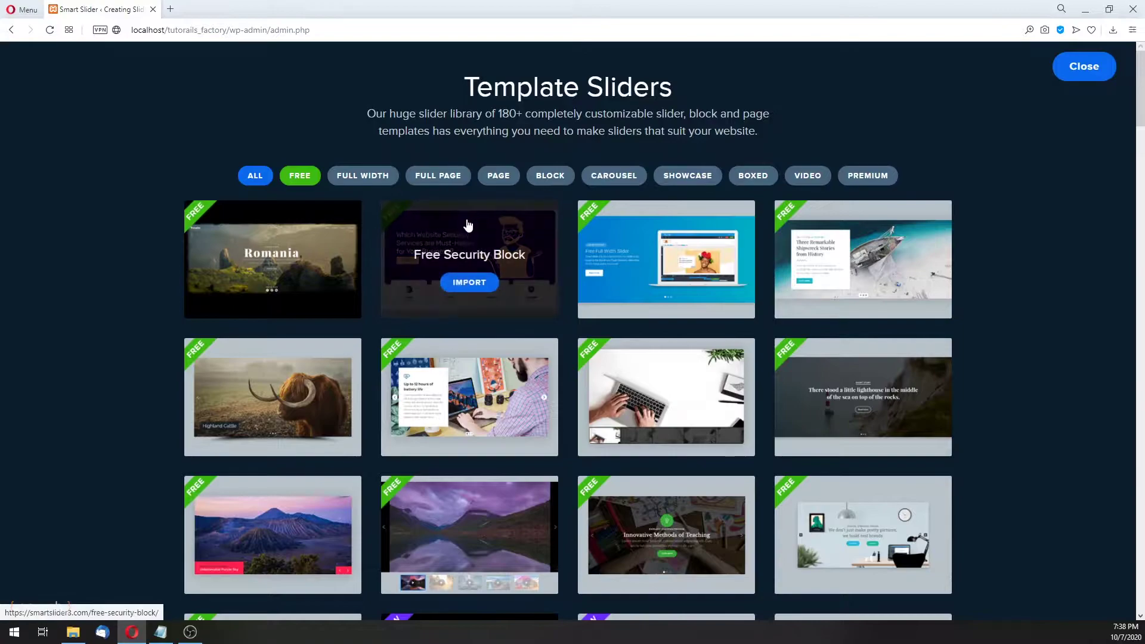
pyautogui.click(359, 176)
pyautogui.click(467, 178)
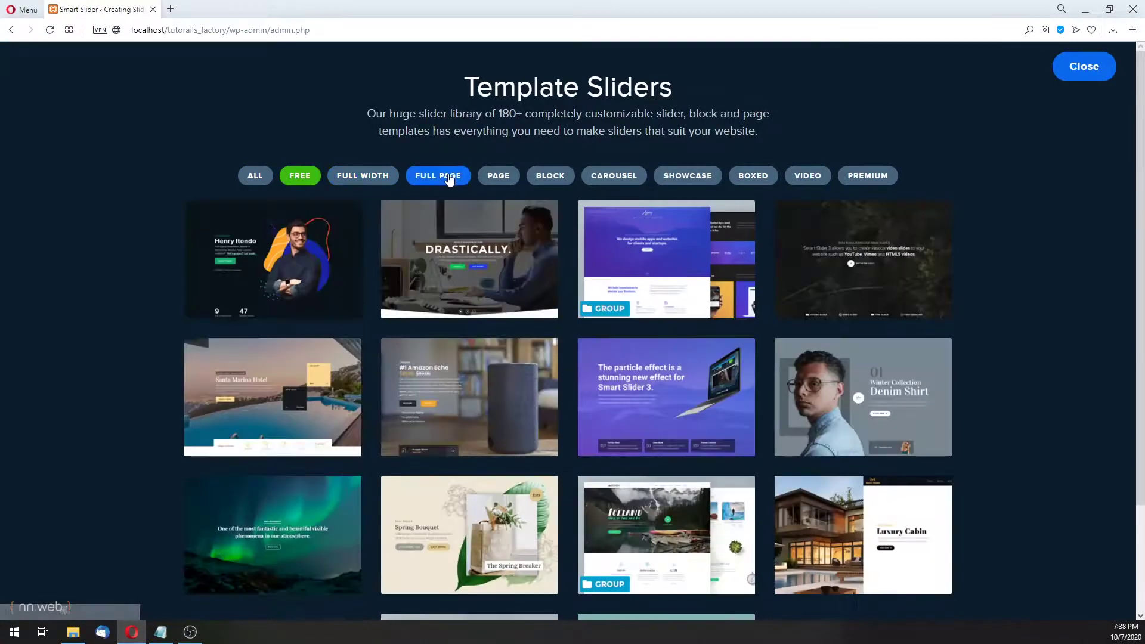
pyautogui.click(601, 181)
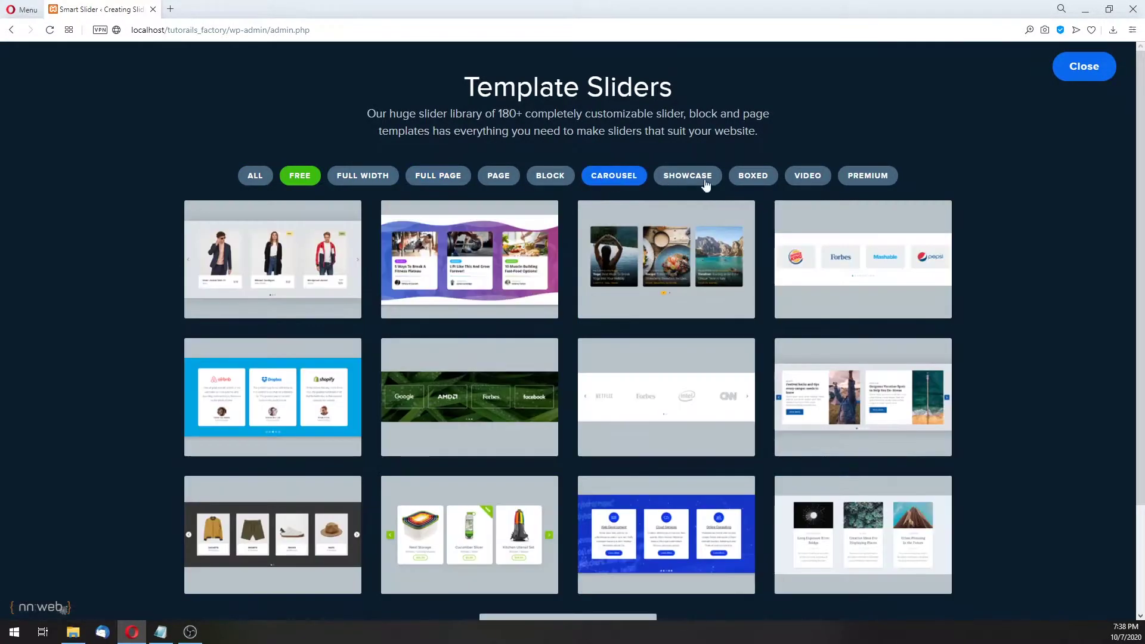
pyautogui.click(705, 181)
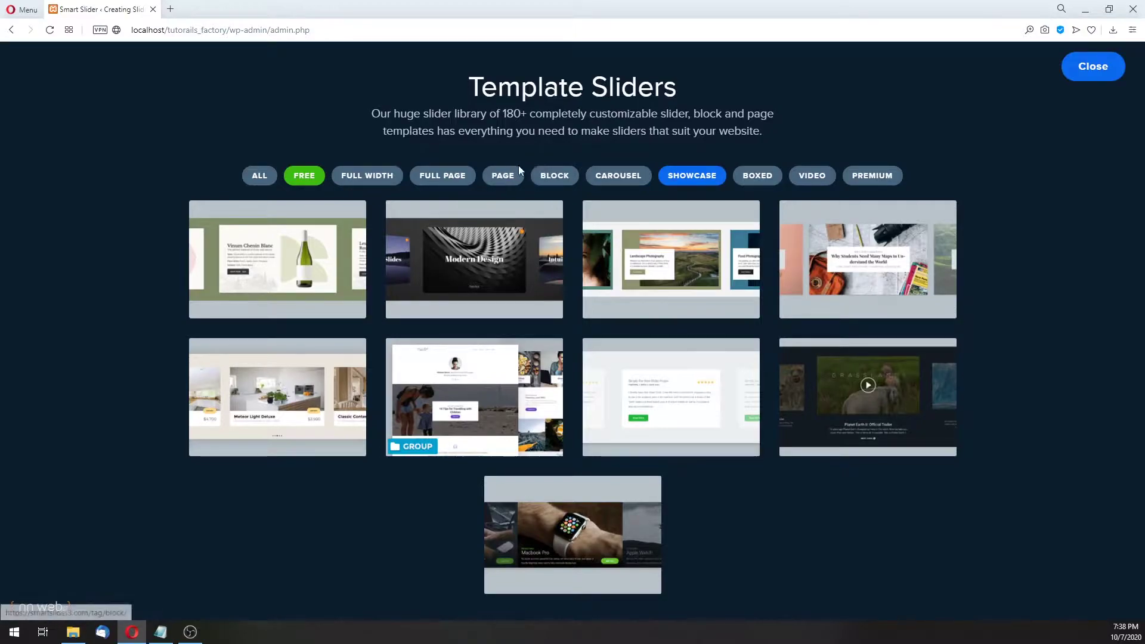
# Step: Filter the library to FREE templates and look through them, reaching the Autoplaying Thumbnail Slider demo
pyautogui.click(312, 178)
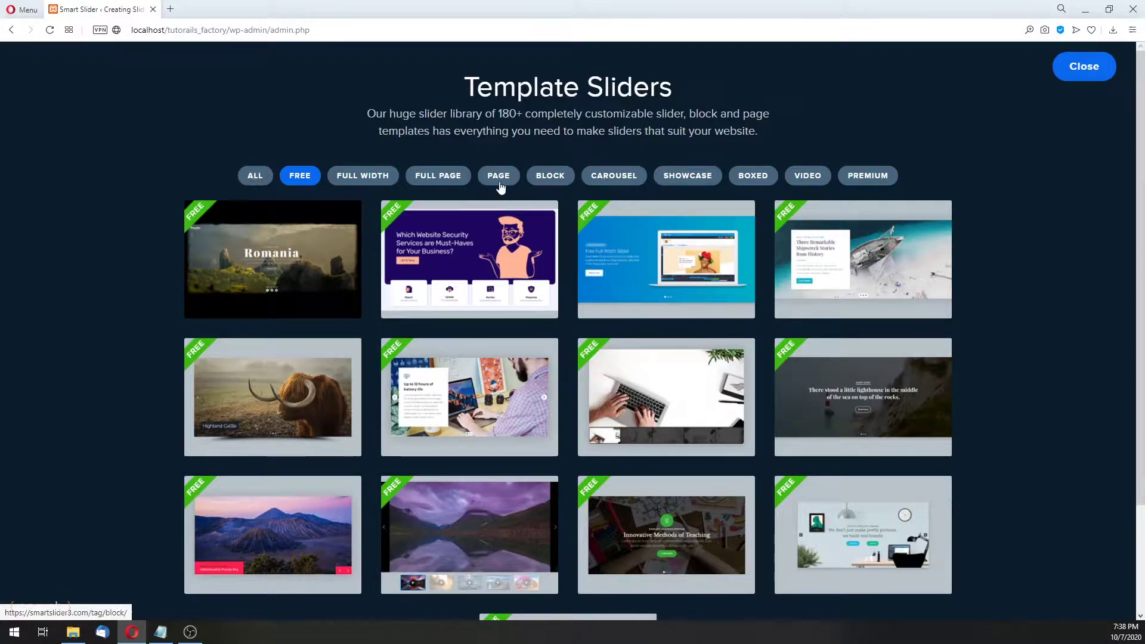
pyautogui.moveTo(503, 230)
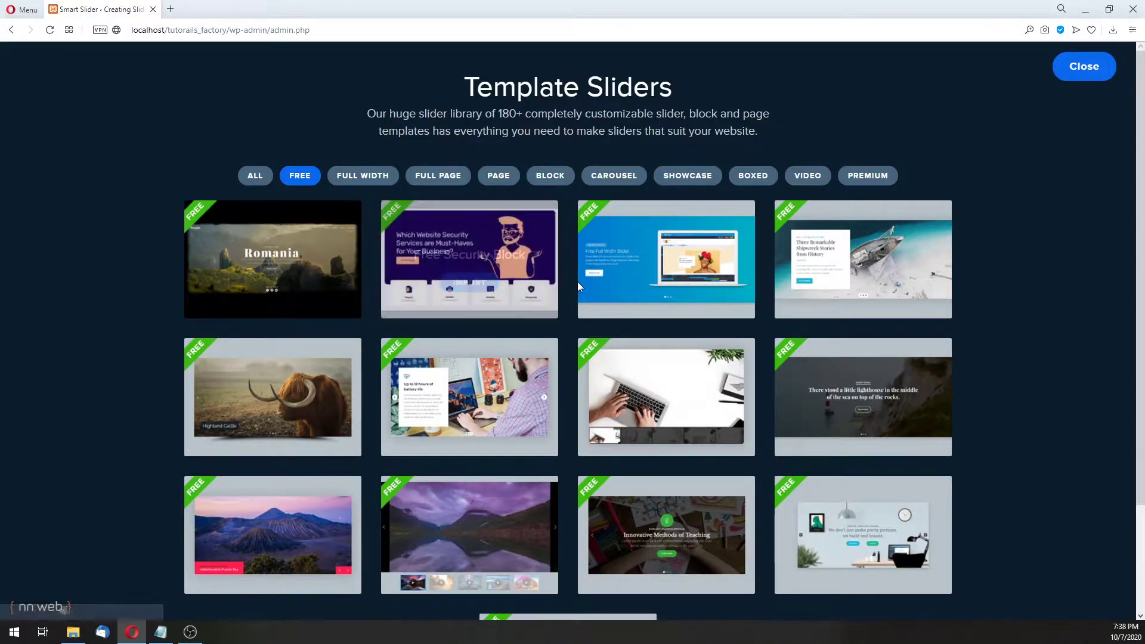
pyautogui.scroll(-1, 1025, 342)
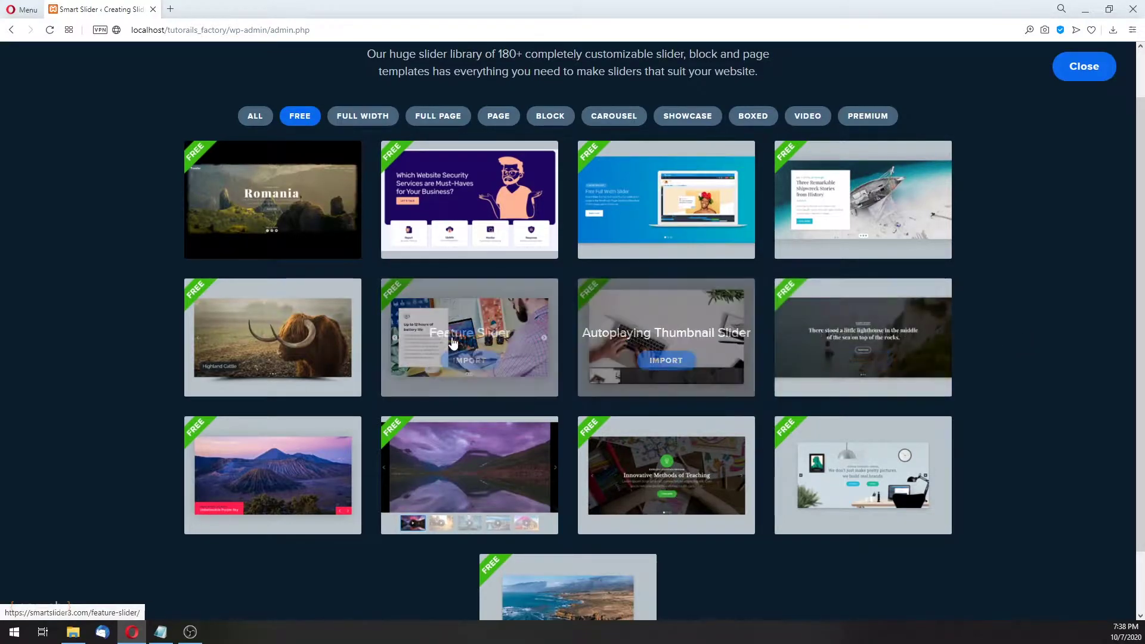
pyautogui.moveTo(583, 368)
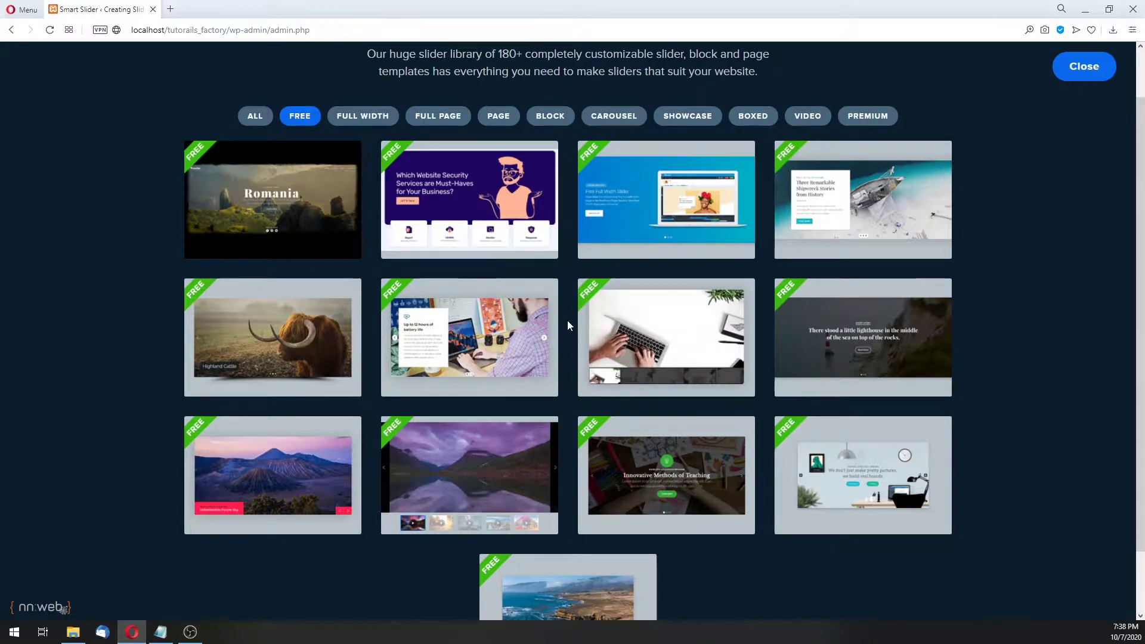
pyautogui.moveTo(662, 322)
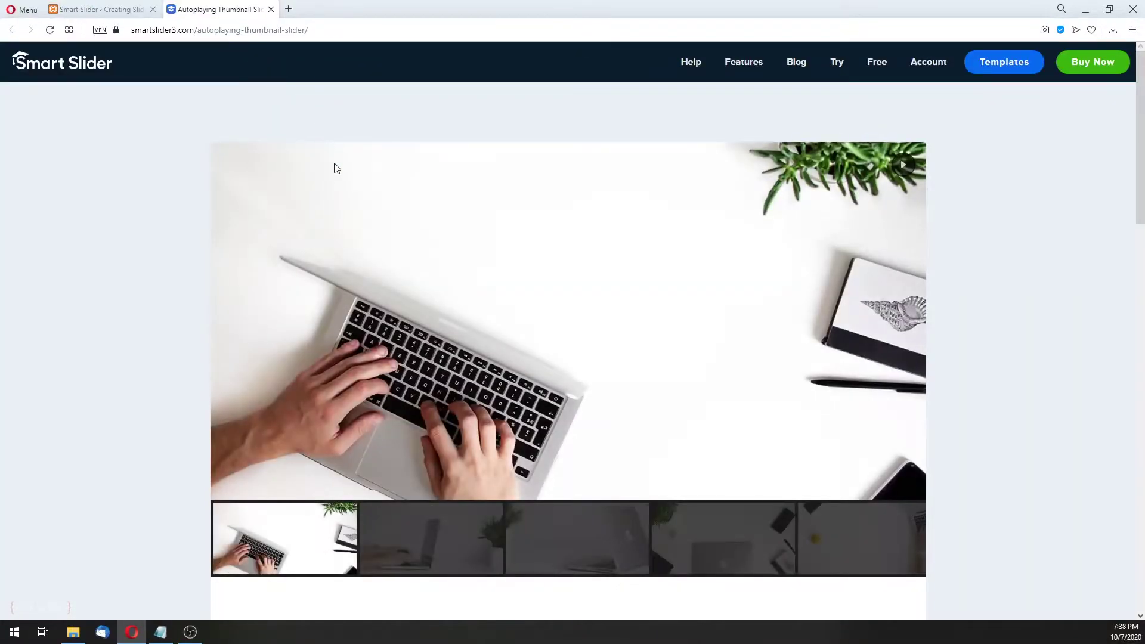
# Step: View the demo's closed-laptop, open-laptop and typing-hands slides, then close the demo tab
pyautogui.scroll(-2, 332, 166)
pyautogui.scroll(1, 360, 203)
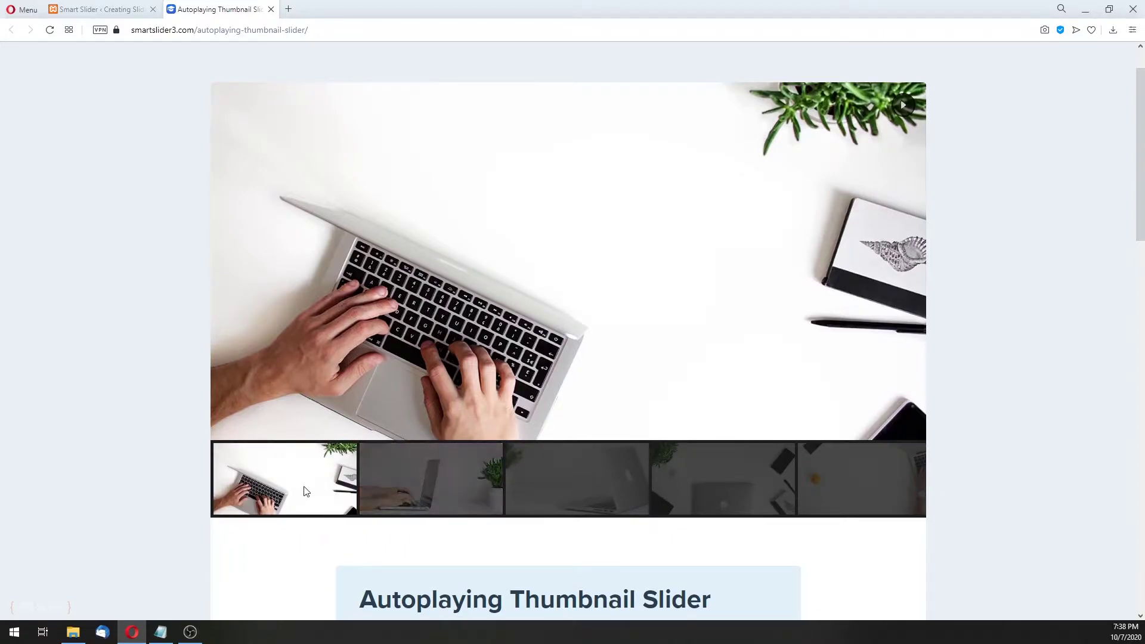
pyautogui.click(702, 483)
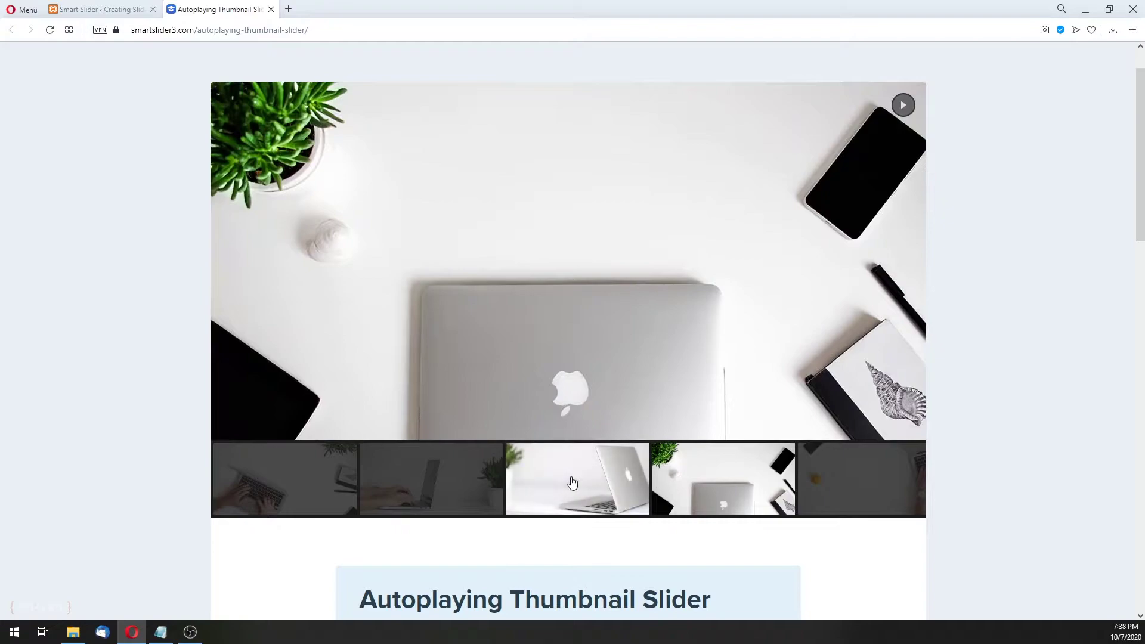
pyautogui.click(573, 482)
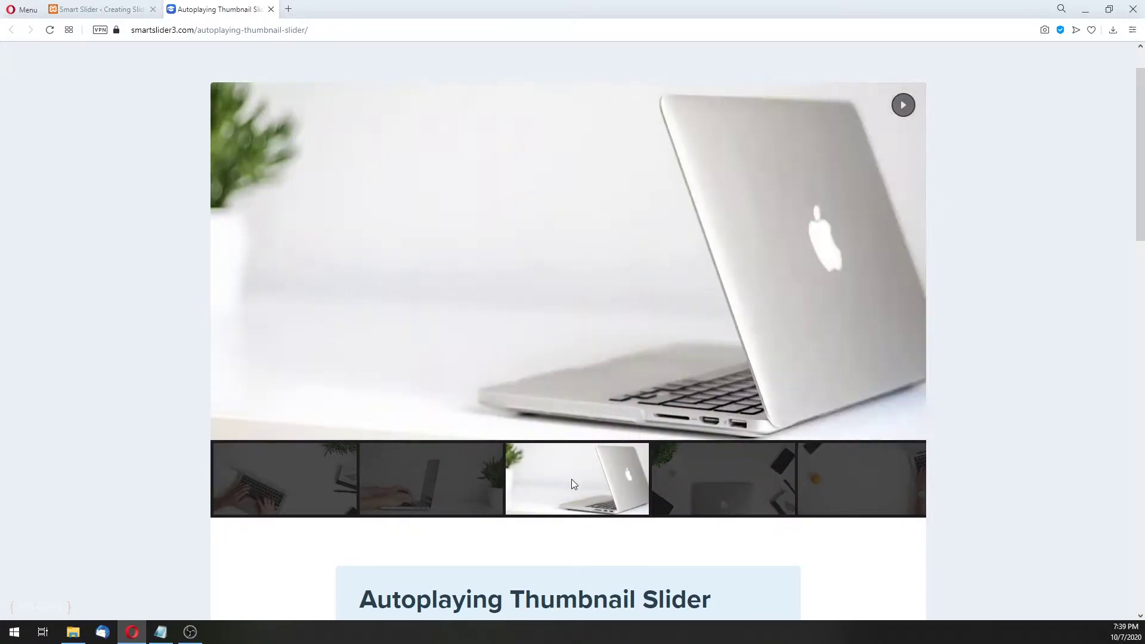
pyautogui.click(488, 489)
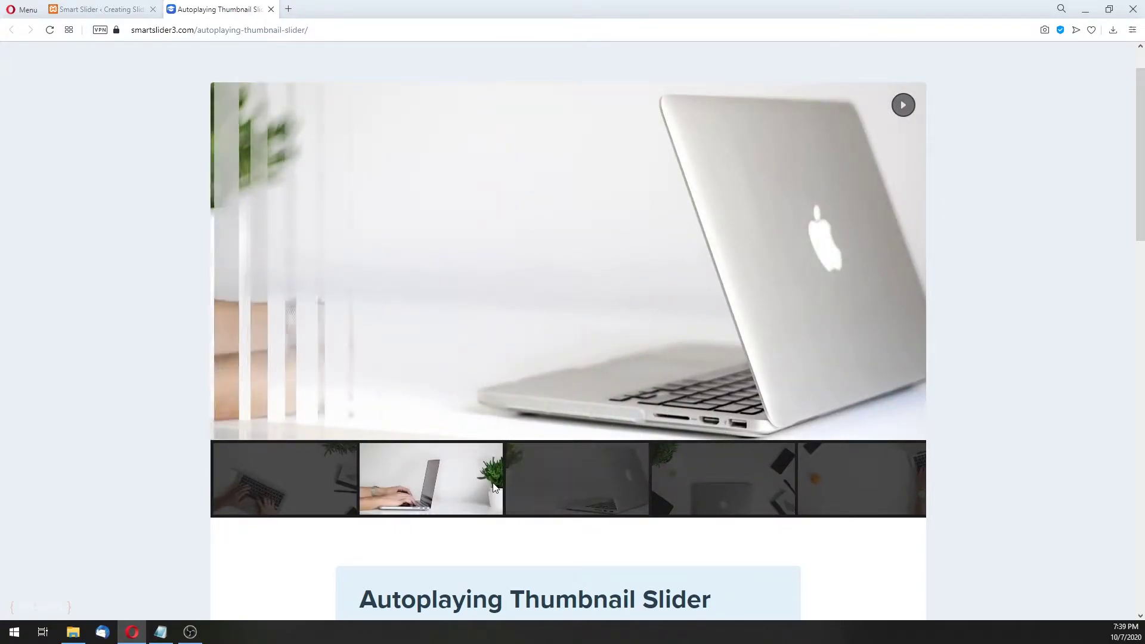
pyautogui.click(272, 10)
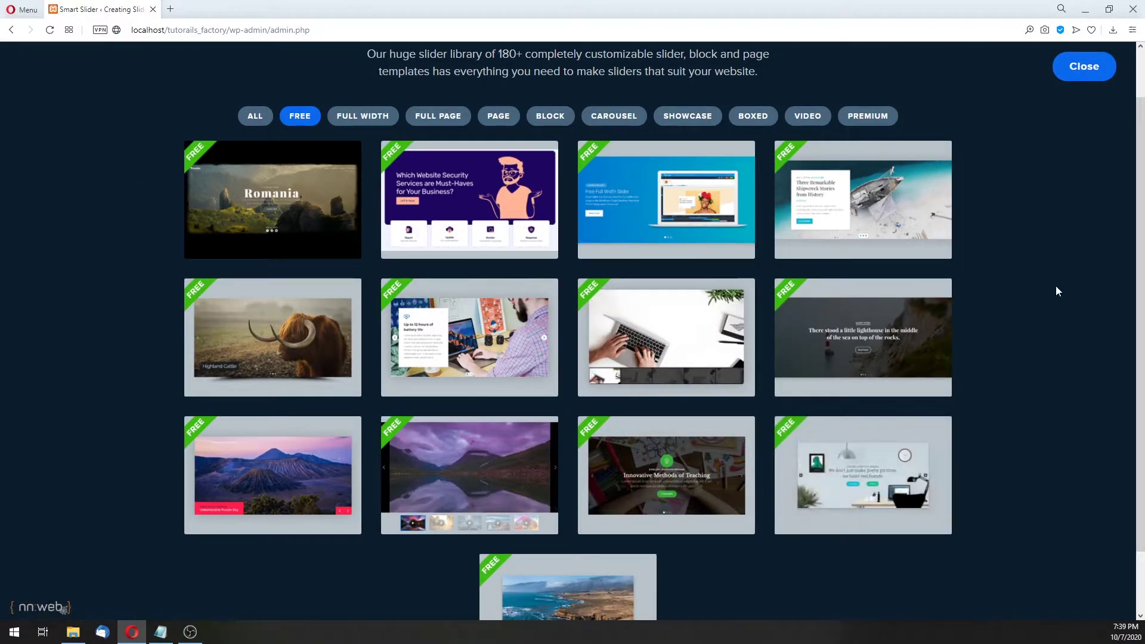
pyautogui.moveTo(924, 325)
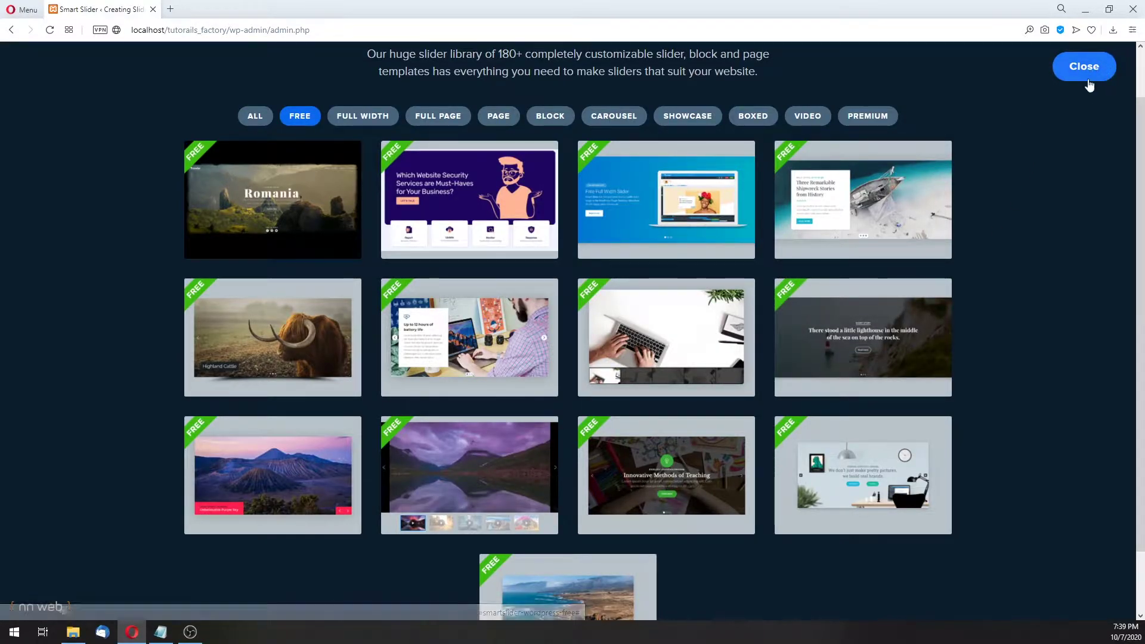
pyautogui.moveTo(854, 296)
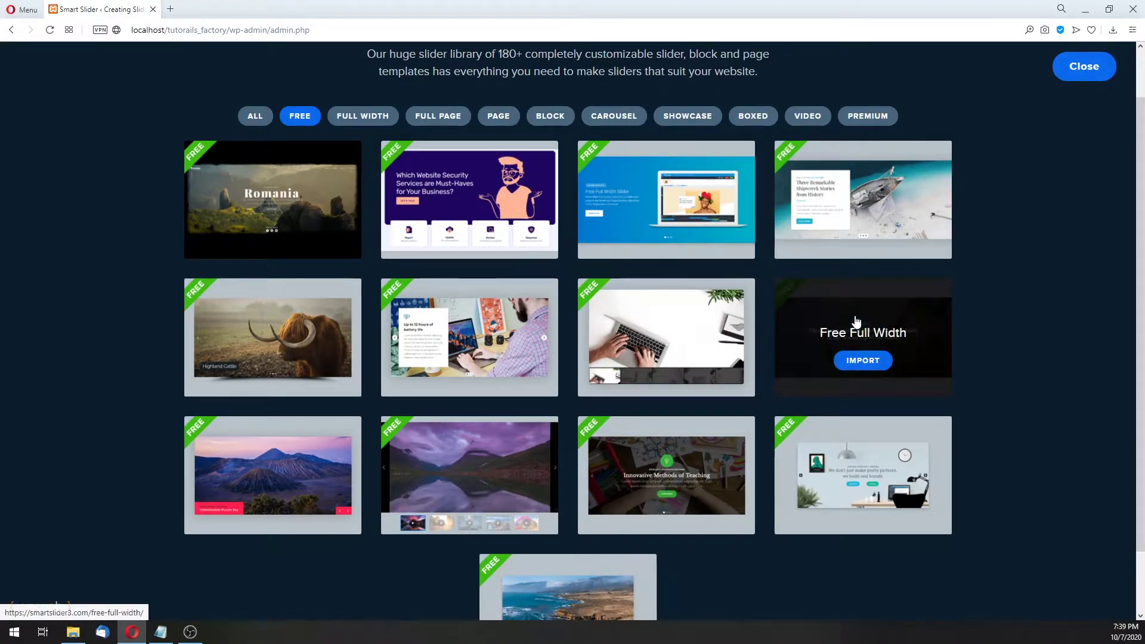
pyautogui.click(856, 322)
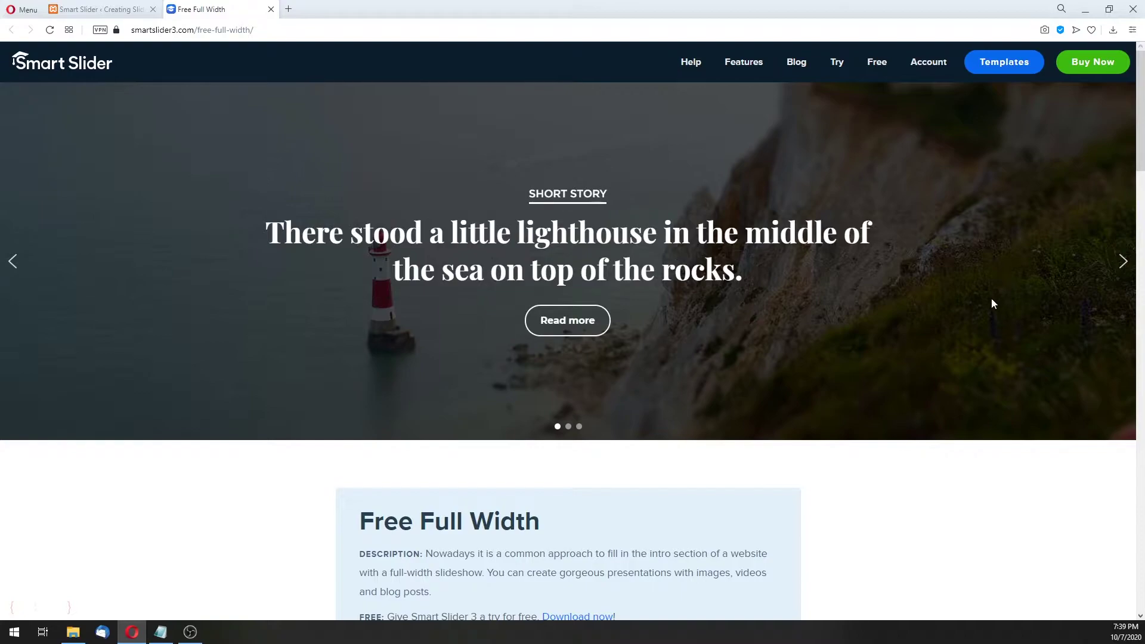
pyautogui.click(1121, 262)
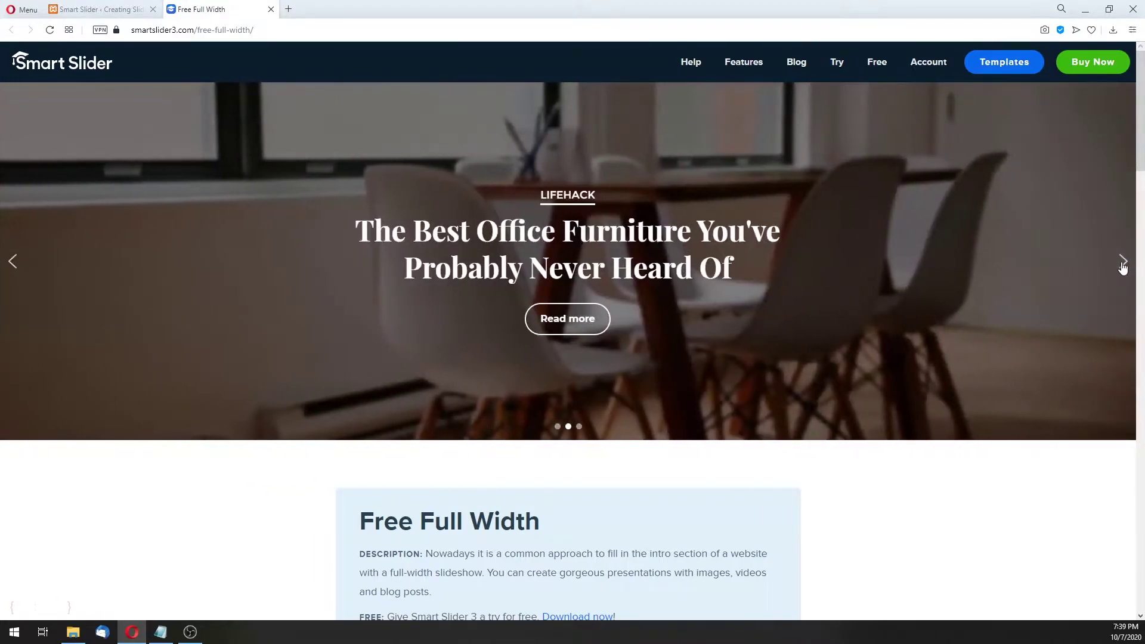
pyautogui.click(1122, 263)
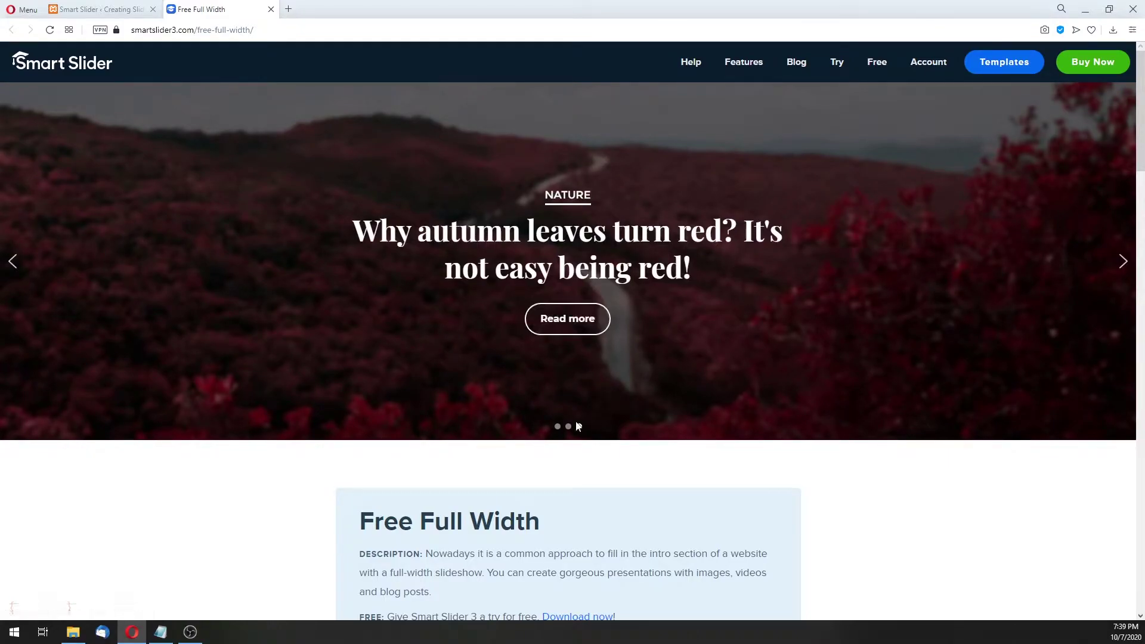
pyautogui.moveTo(569, 428)
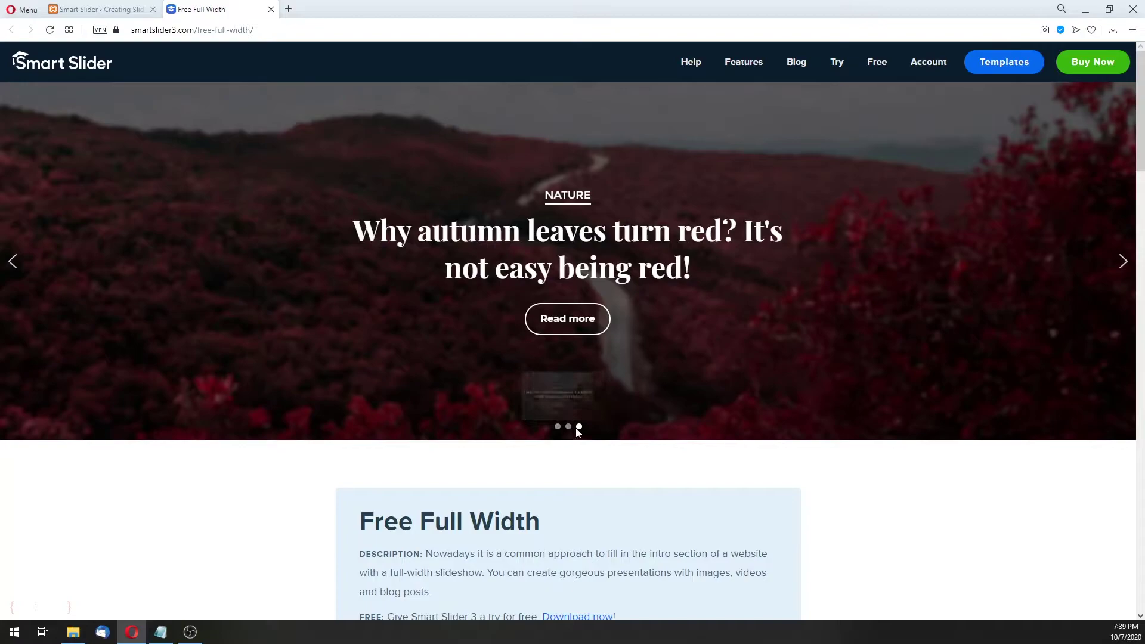
# Step: Leave the Free Full Width demo, view the Gradient Slider demo's second and third slides, then close it
pyautogui.click(271, 9)
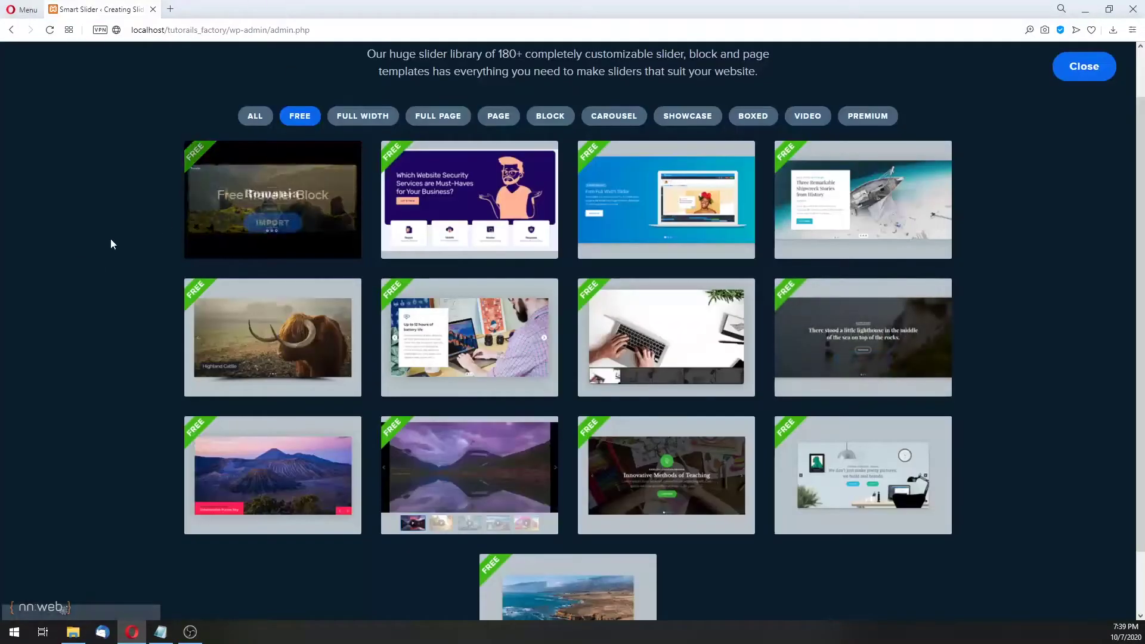
pyautogui.moveTo(690, 245)
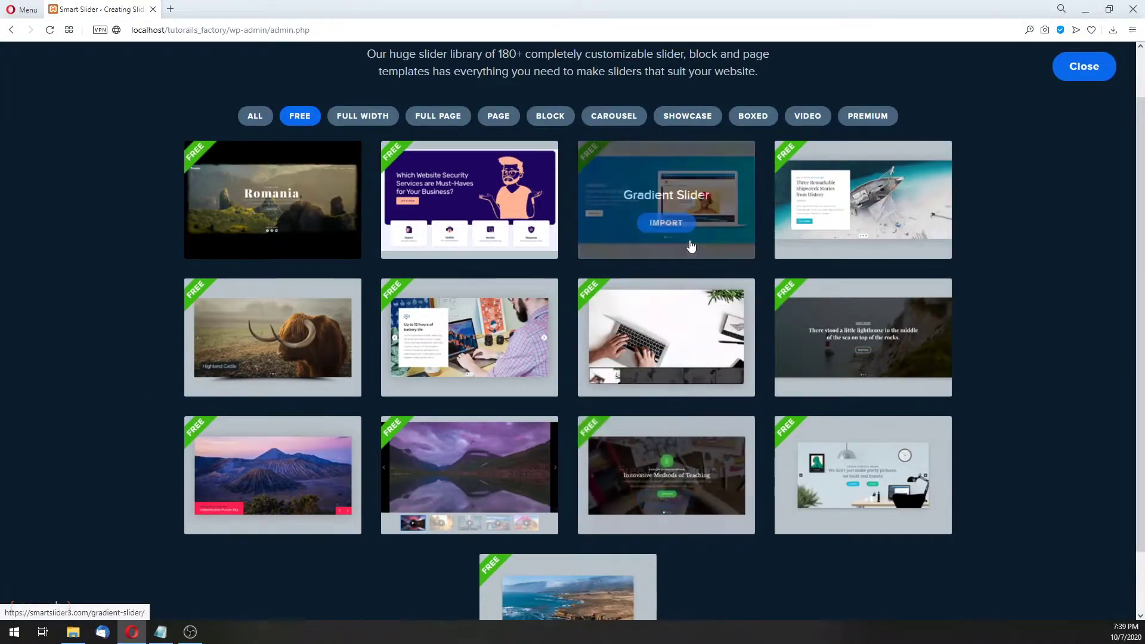
pyautogui.click(693, 187)
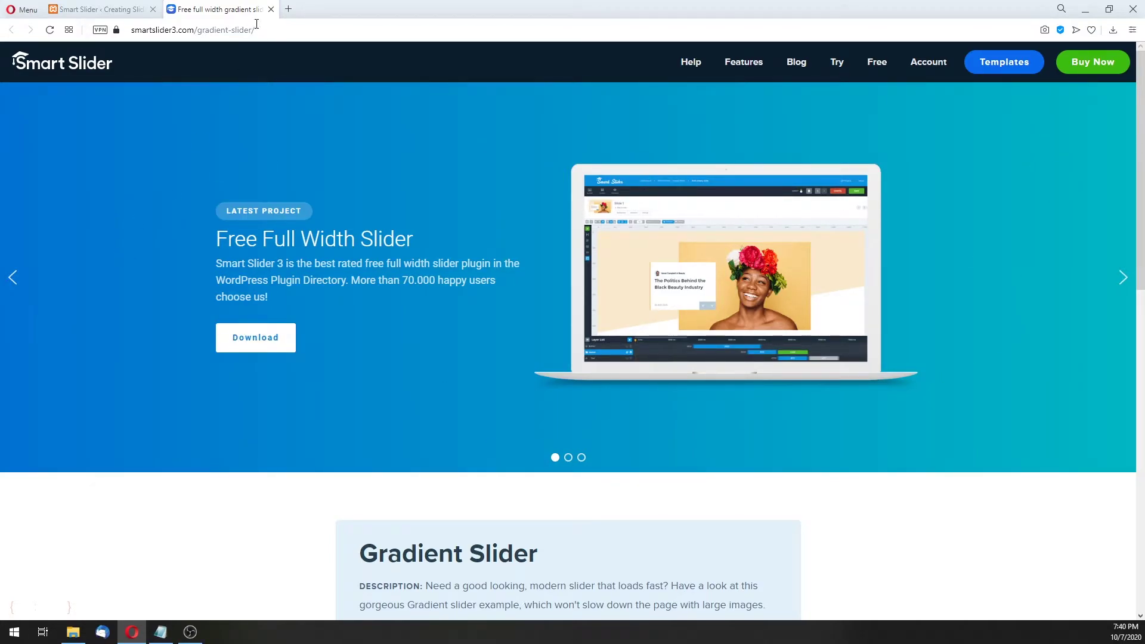
pyautogui.click(568, 457)
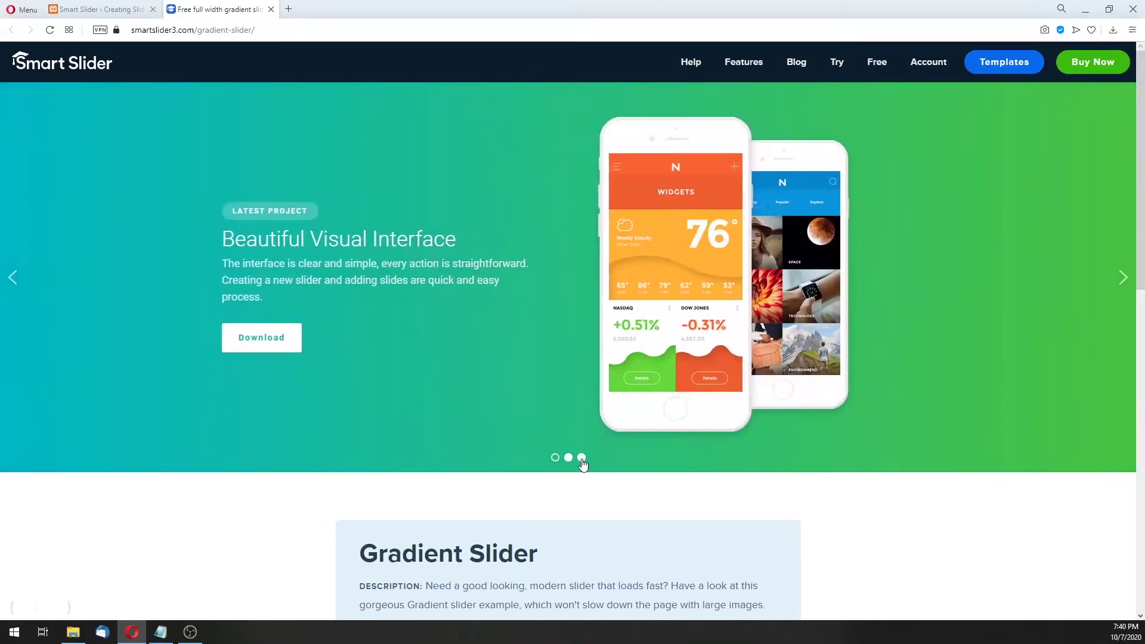
pyautogui.click(581, 457)
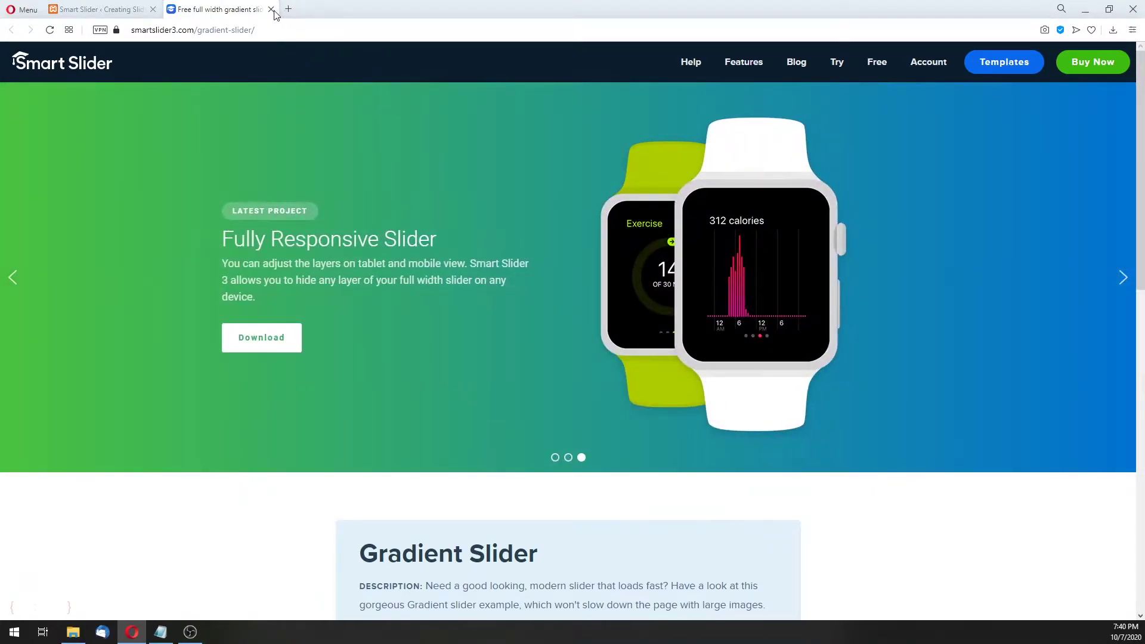
pyautogui.click(271, 10)
# Step: Preview and scroll the Free Security Block demo page, then close it
pyautogui.scroll(-1, 127, 338)
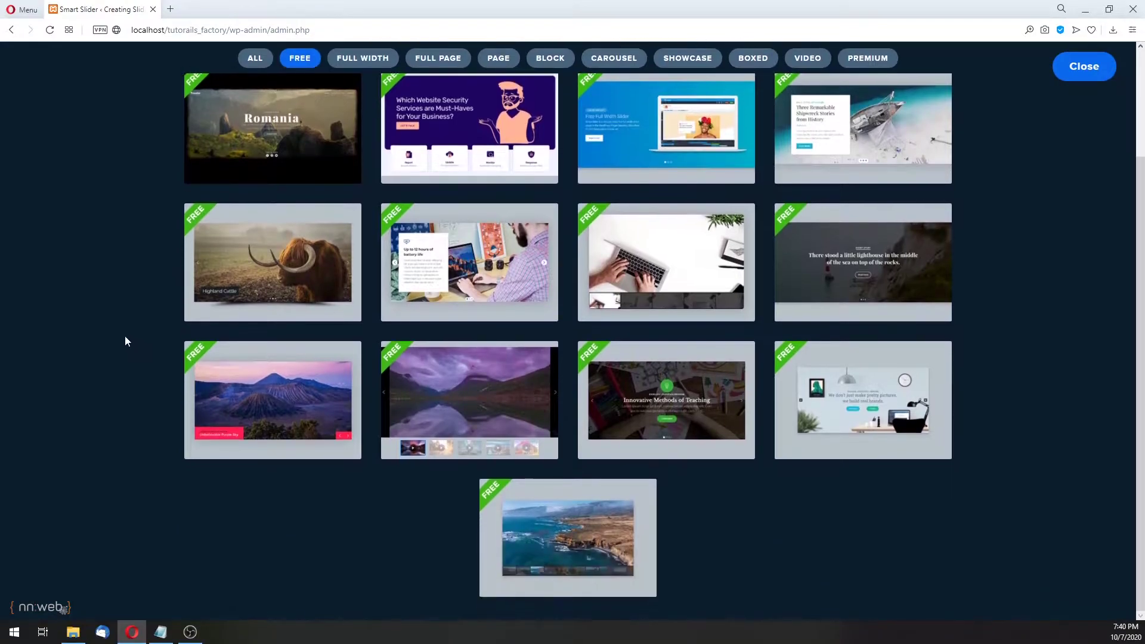
pyautogui.moveTo(511, 407)
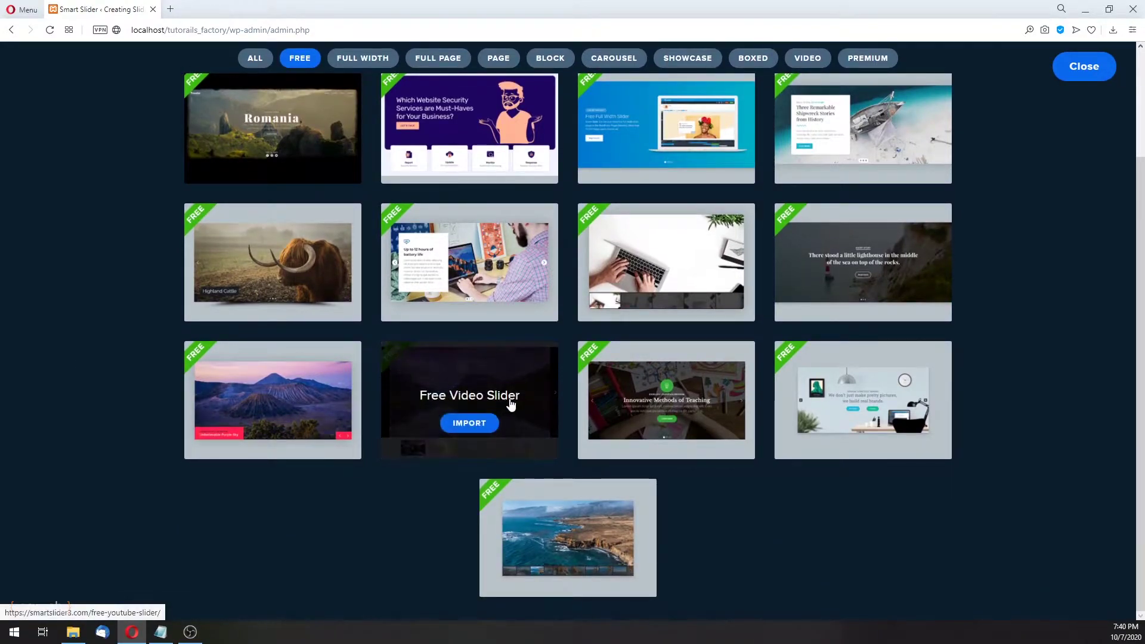
pyautogui.moveTo(706, 382)
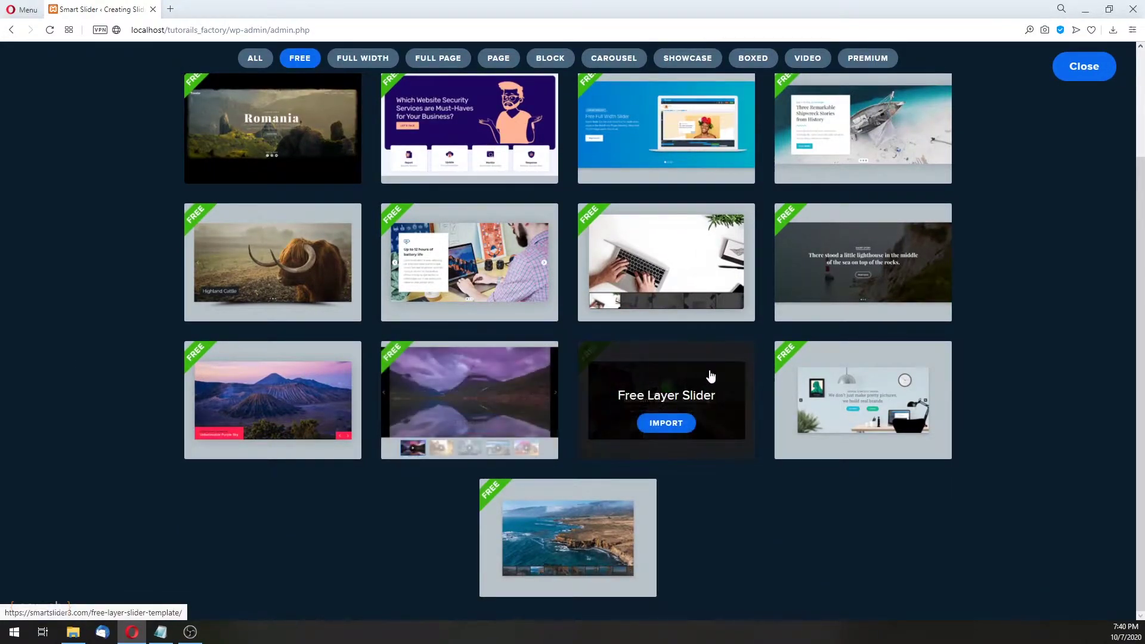
pyautogui.moveTo(623, 511)
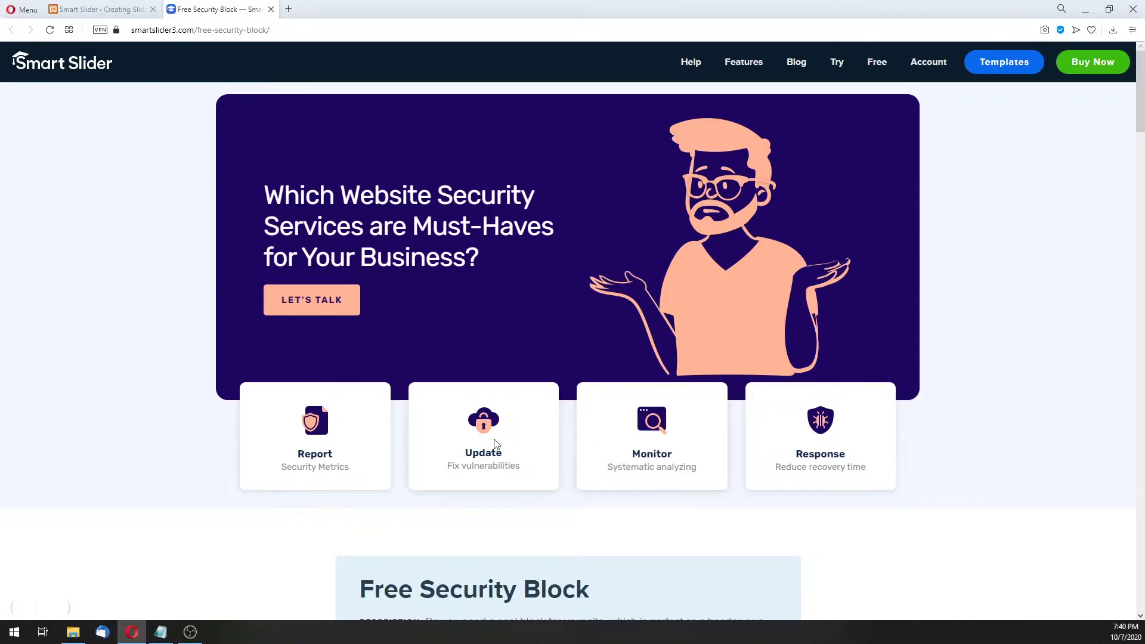
pyautogui.scroll(-5, 678, 465)
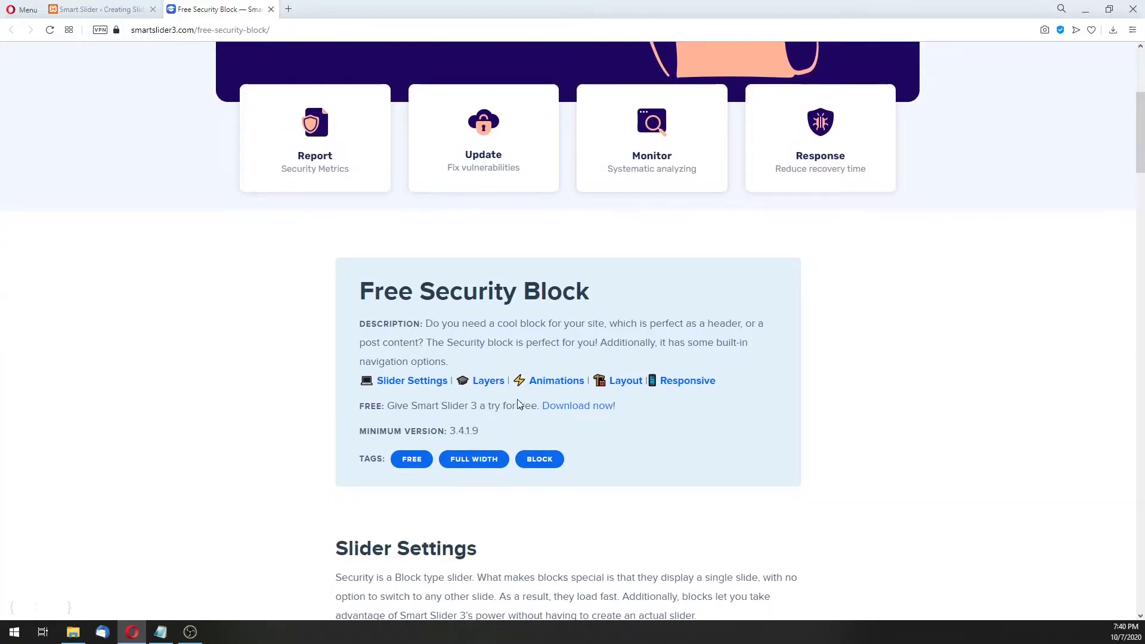
pyautogui.click(271, 10)
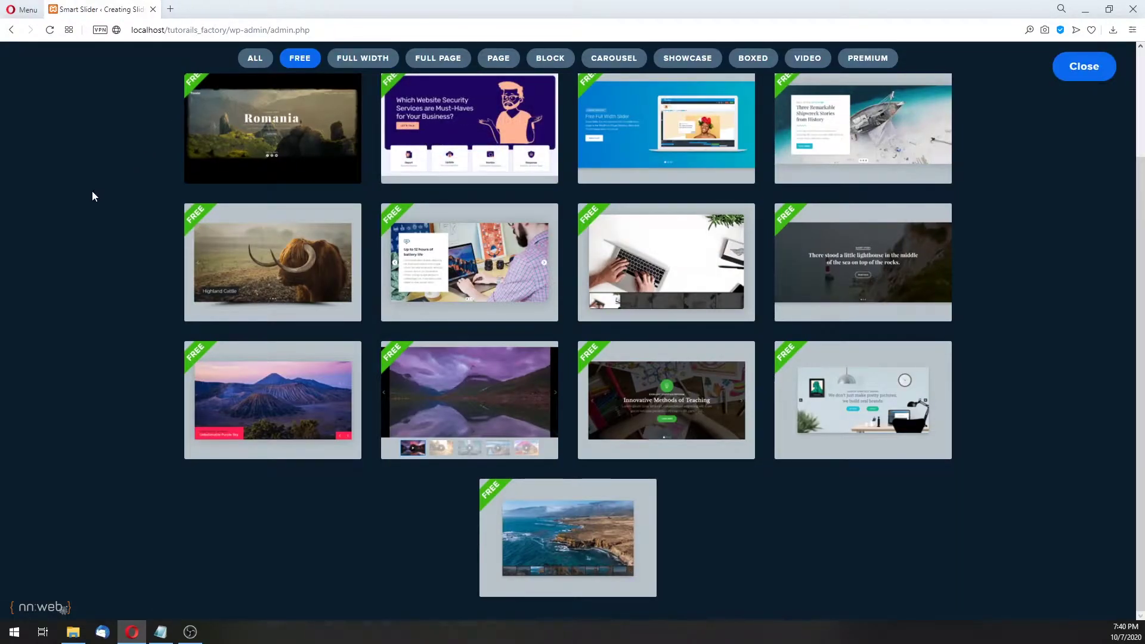
# Step: Import the lighthouse Free Full-width template as Demo Slider ID 7 and edit slide Full 1
pyautogui.scroll(1, 818, 317)
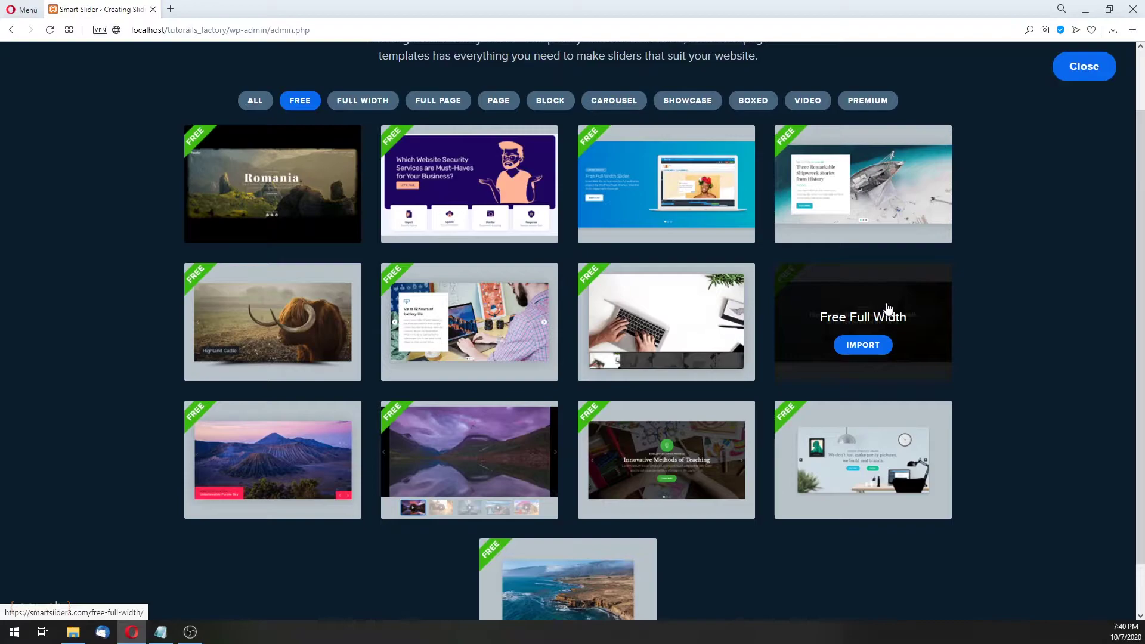
pyautogui.moveTo(918, 326)
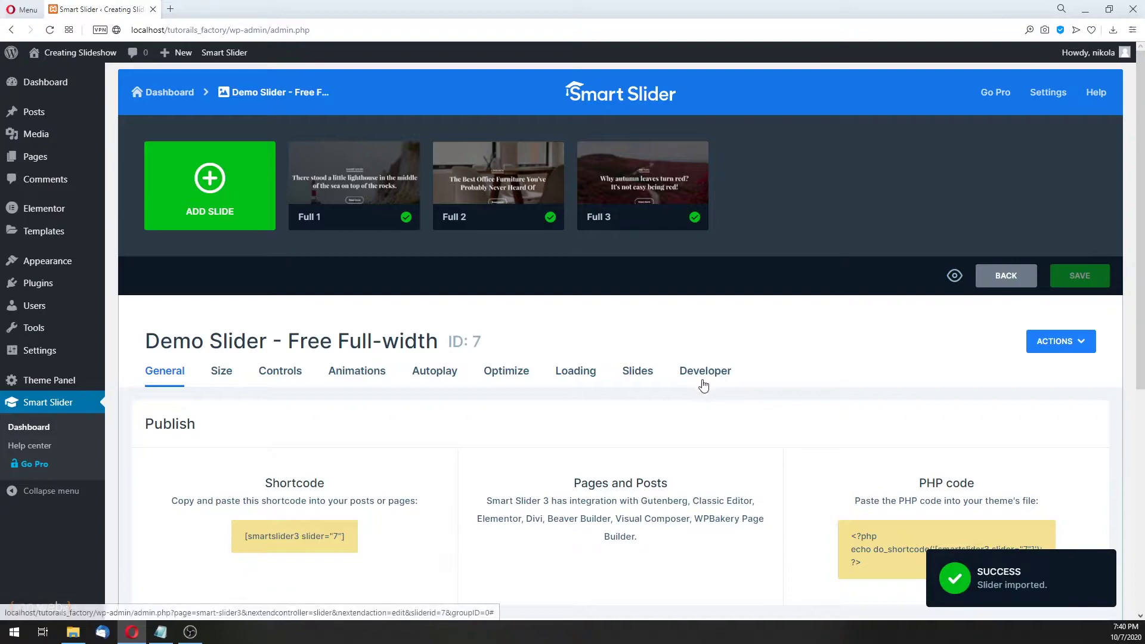
pyautogui.moveTo(349, 199)
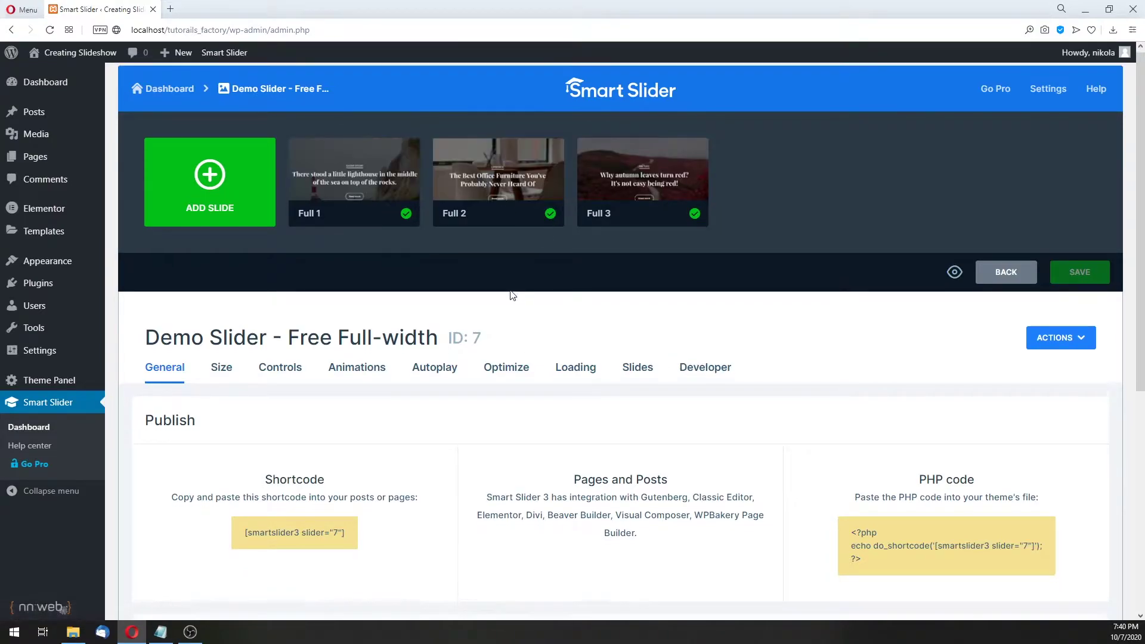
pyautogui.scroll(-2, 503, 301)
pyautogui.scroll(-4, 477, 349)
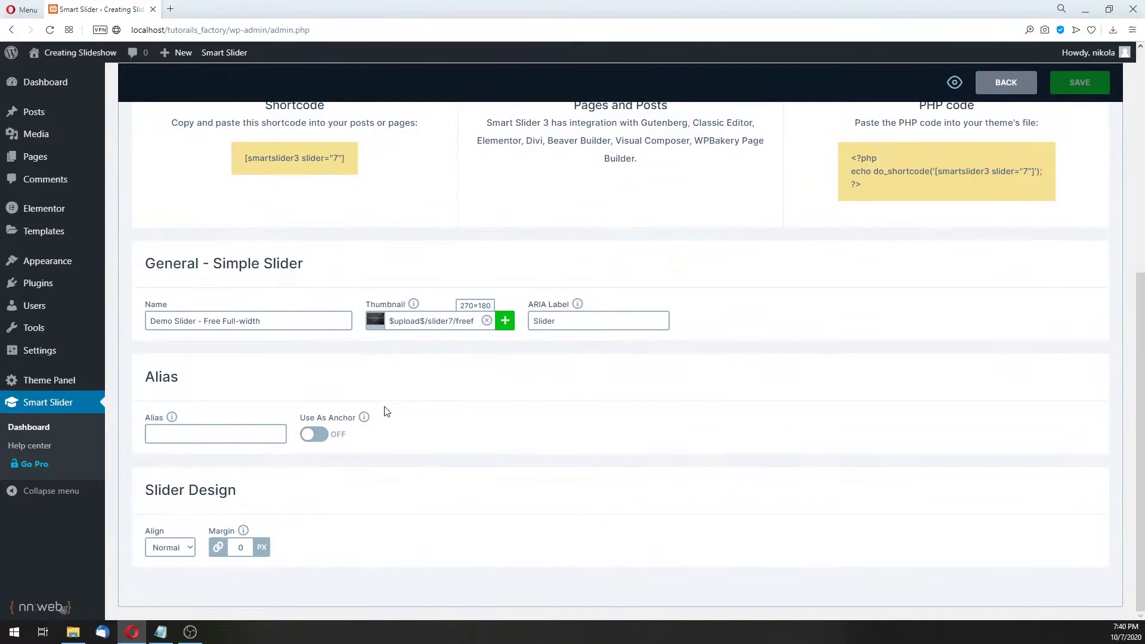
pyautogui.scroll(6, 460, 408)
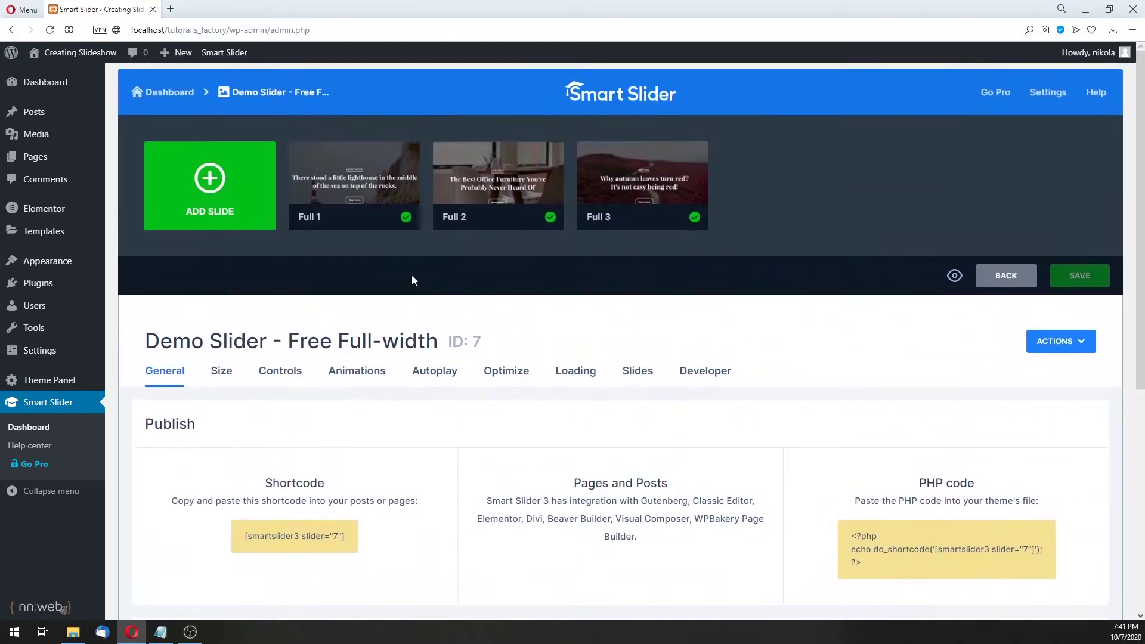
pyautogui.moveTo(342, 187)
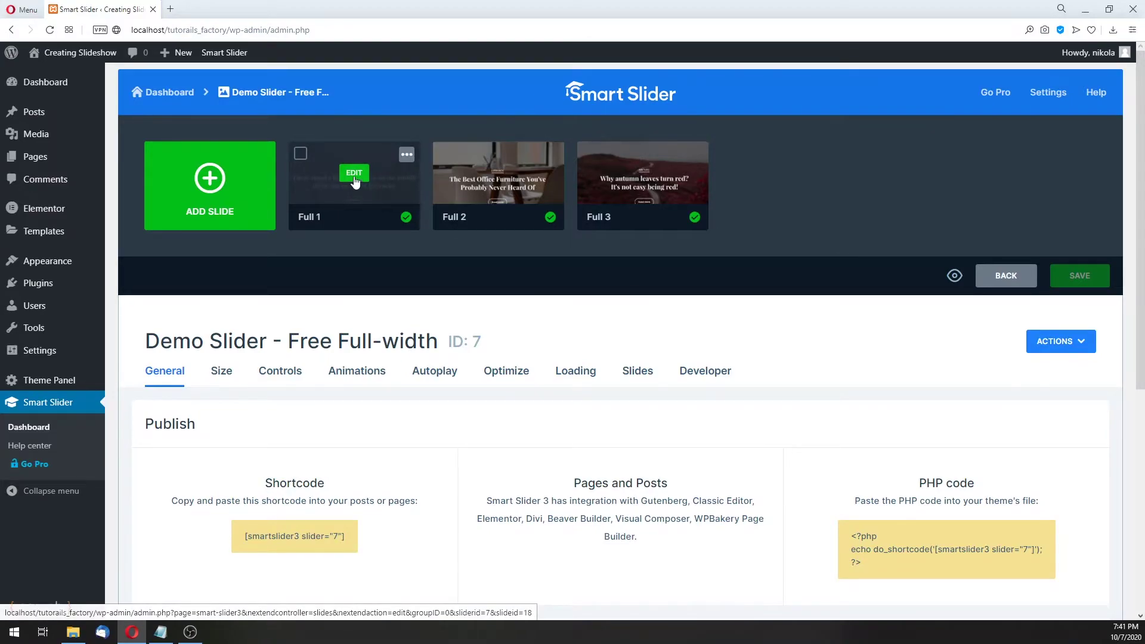
pyautogui.click(355, 179)
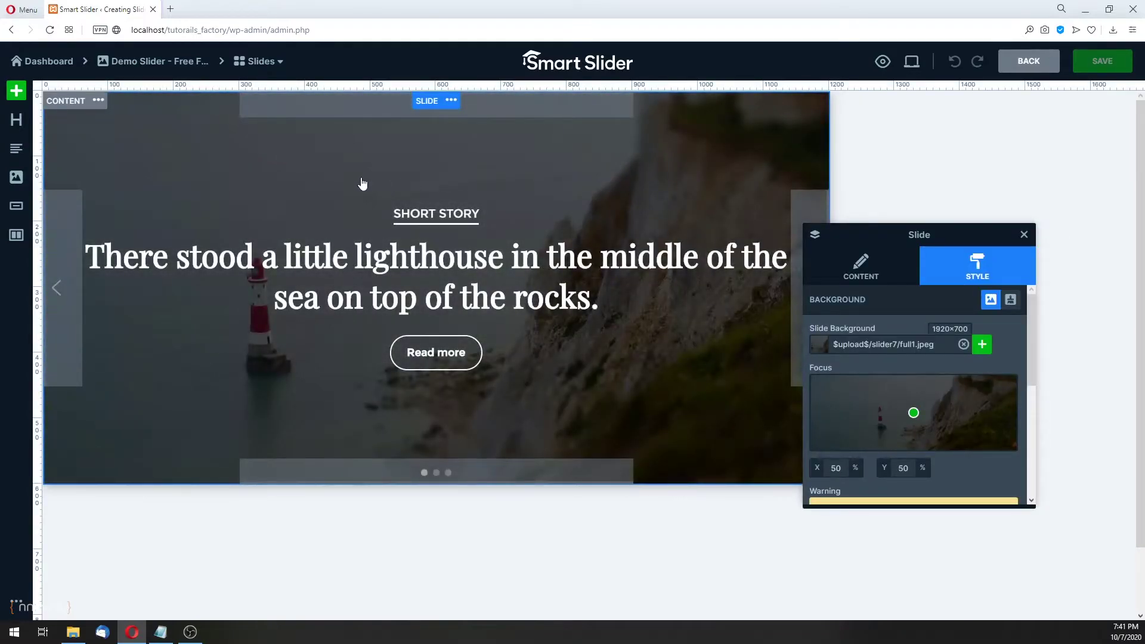
# Step: Give the lighthouse heading a 40px bottom margin, a larger top margin and a 990px max width
pyautogui.scroll(-1, 307, 205)
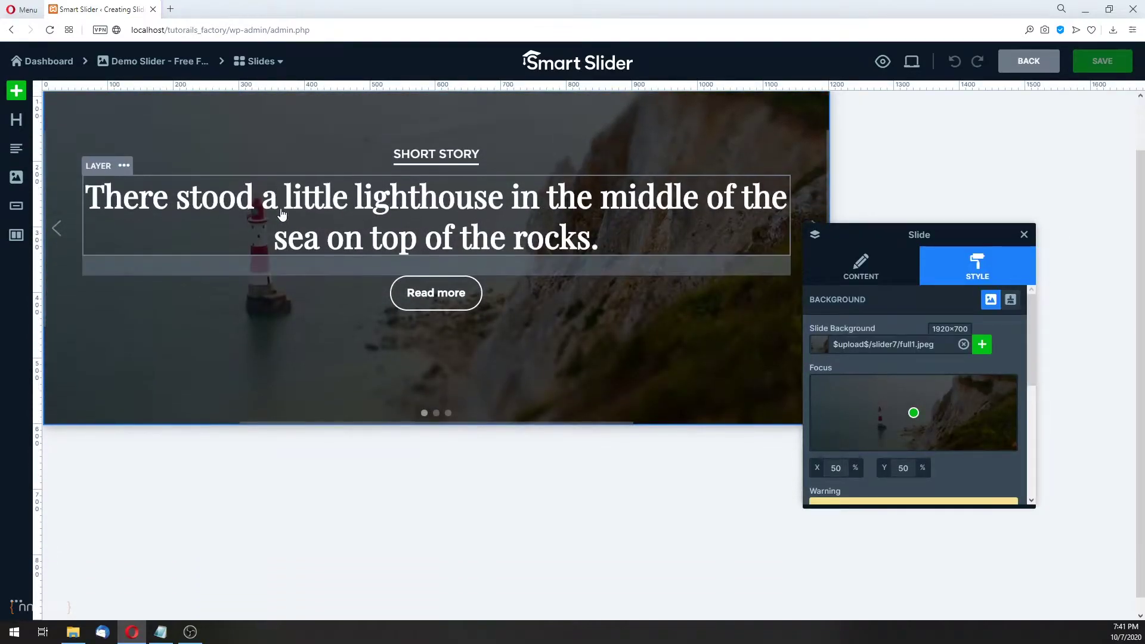
pyautogui.click(414, 155)
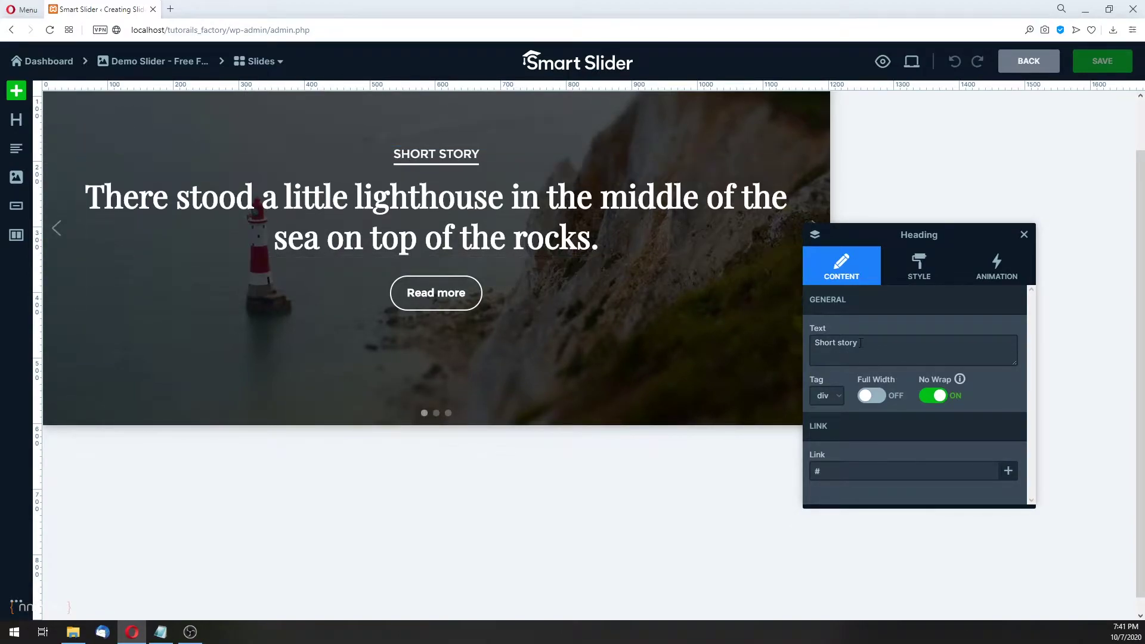
pyautogui.click(860, 343)
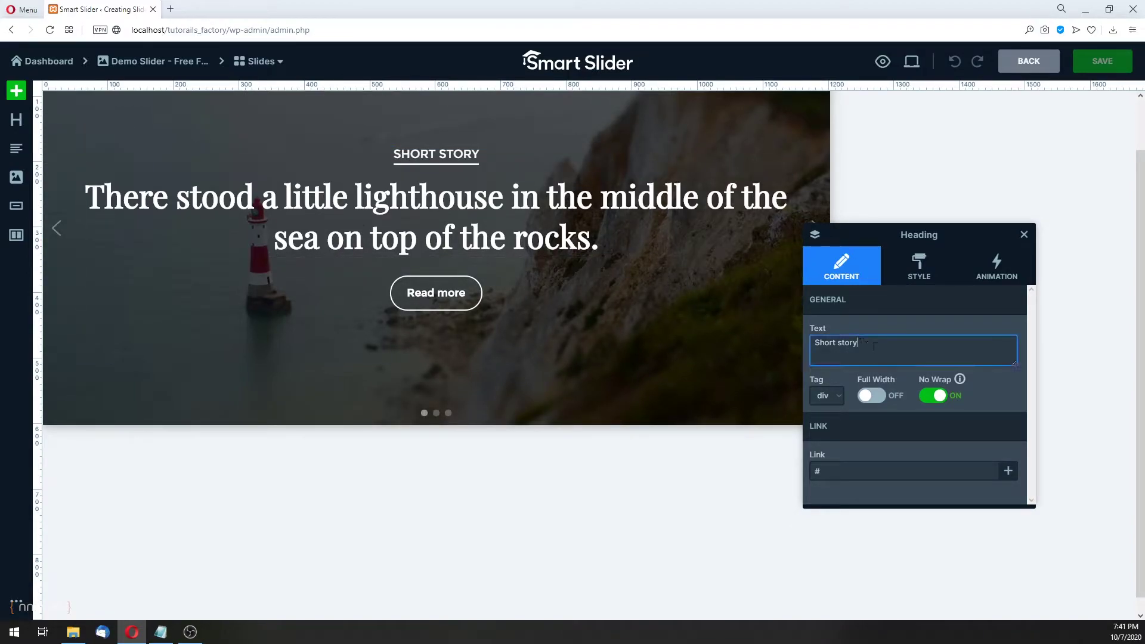
pyautogui.click(590, 209)
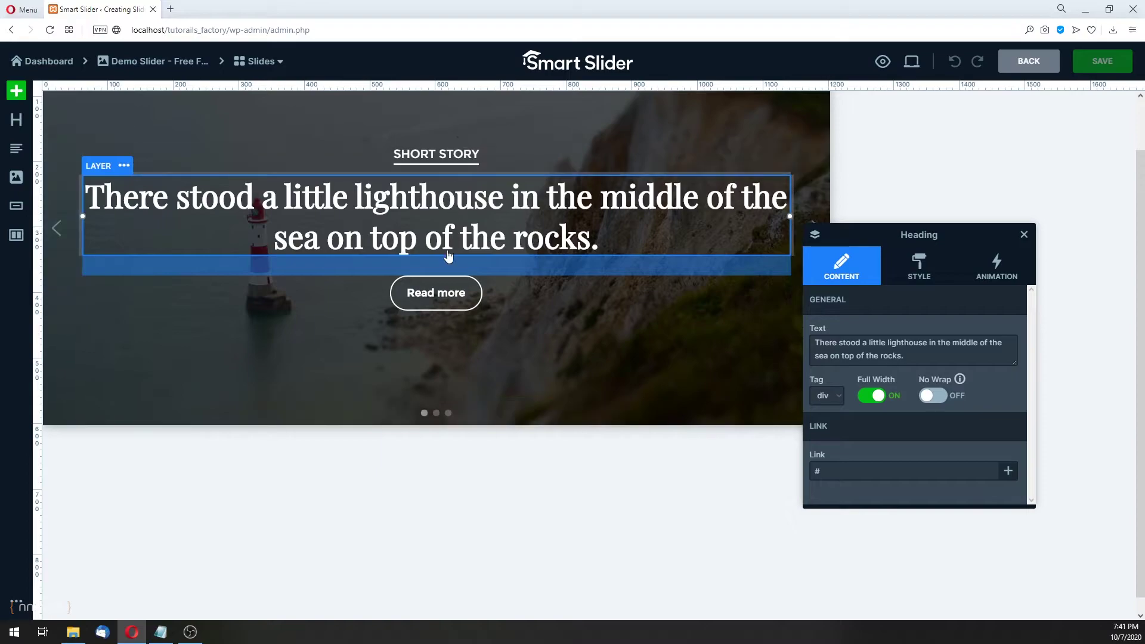
pyautogui.moveTo(494, 278)
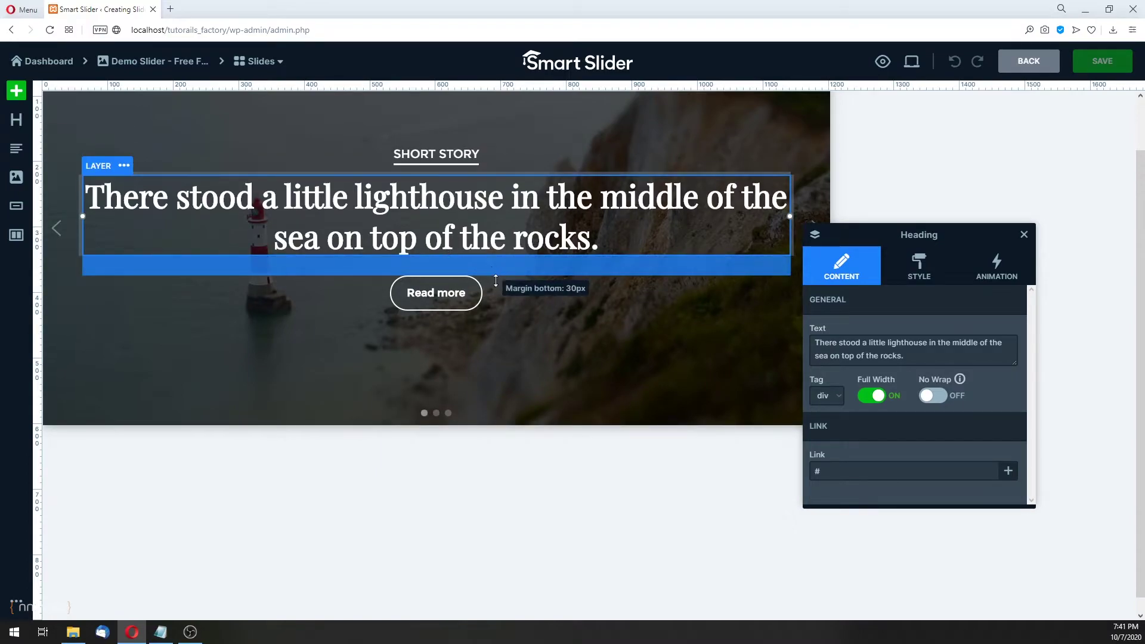
pyautogui.moveTo(495, 280)
pyautogui.mouseDown()
pyautogui.moveTo(498, 312)
pyautogui.moveTo(500, 283)
pyautogui.mouseUp()
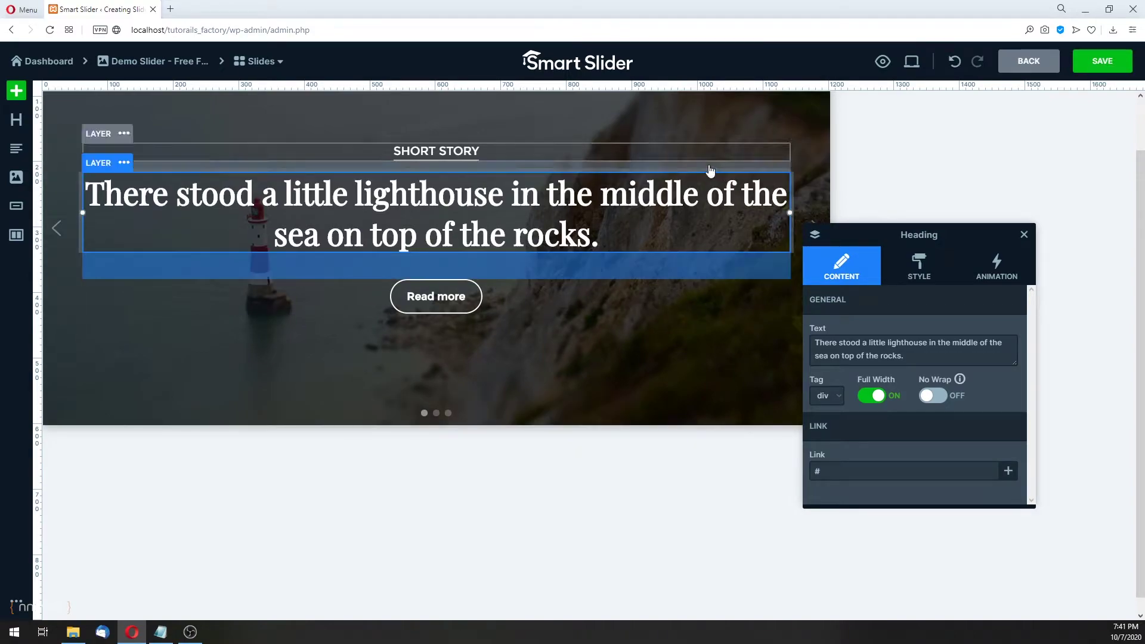
pyautogui.moveTo(708, 172); pyautogui.dragTo(705, 192)
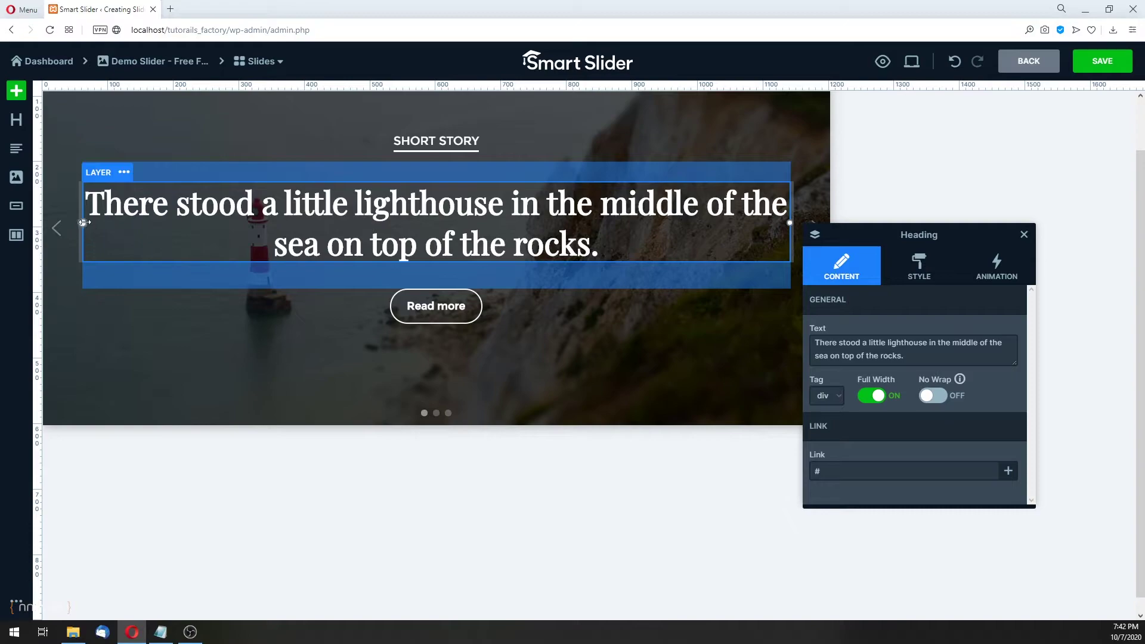
pyautogui.moveTo(84, 223); pyautogui.dragTo(99, 245)
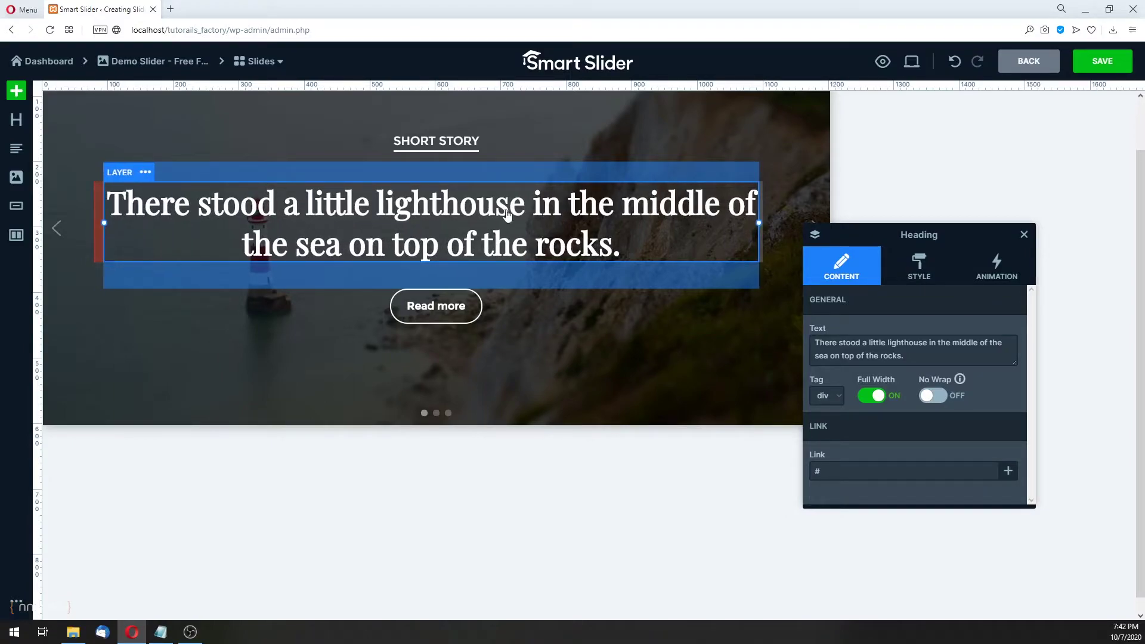
# Step: Undo the last three heading layout changes
pyautogui.click(955, 62)
pyautogui.click(954, 62)
pyautogui.click(954, 62)
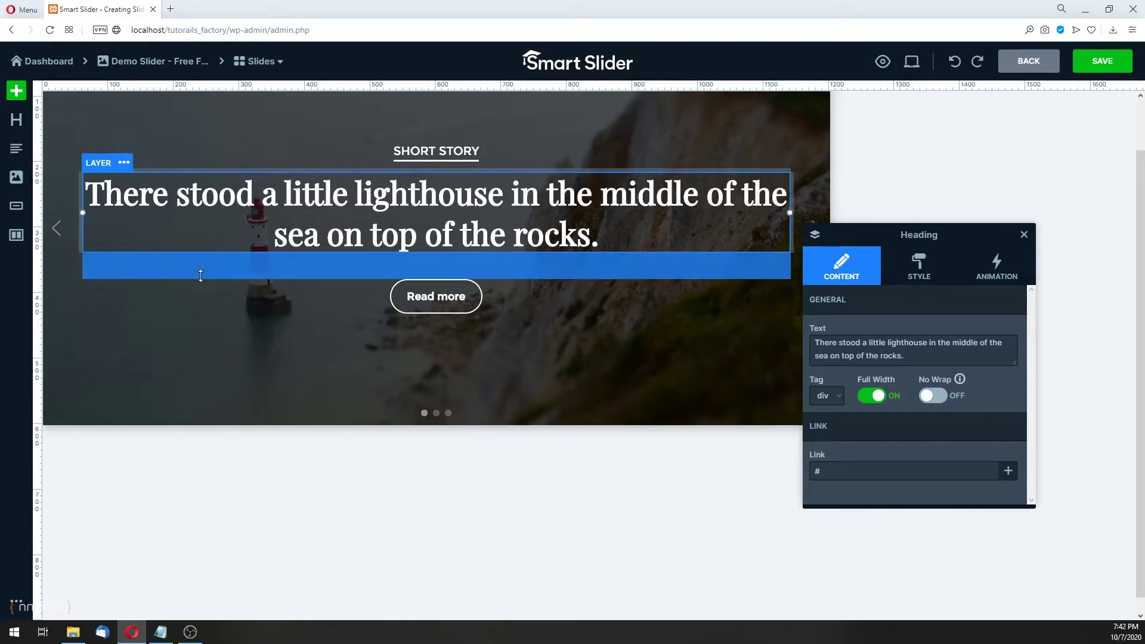
# Step: Check the heading layer's options, then drag a Row layer onto the slide
pyautogui.click(124, 164)
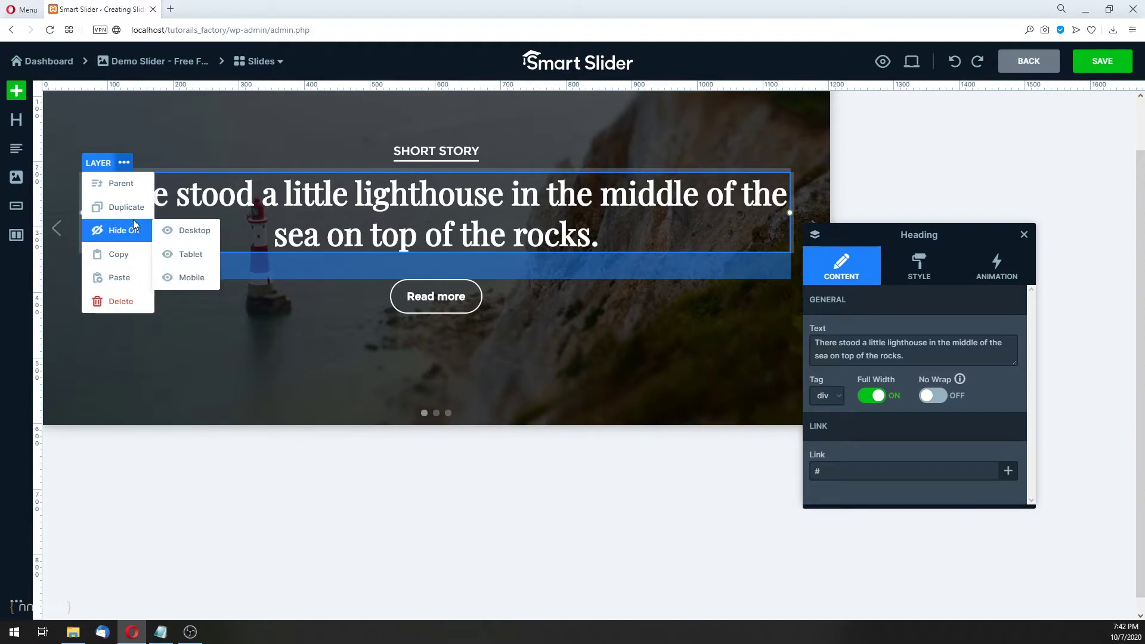
pyautogui.moveTo(134, 229)
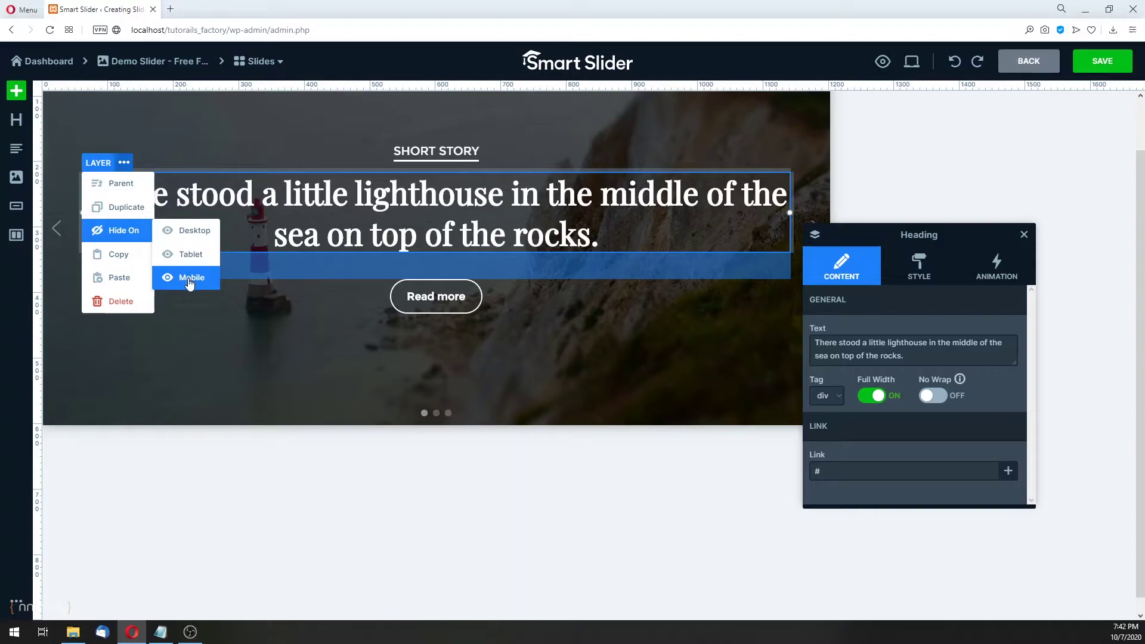
pyautogui.click(207, 336)
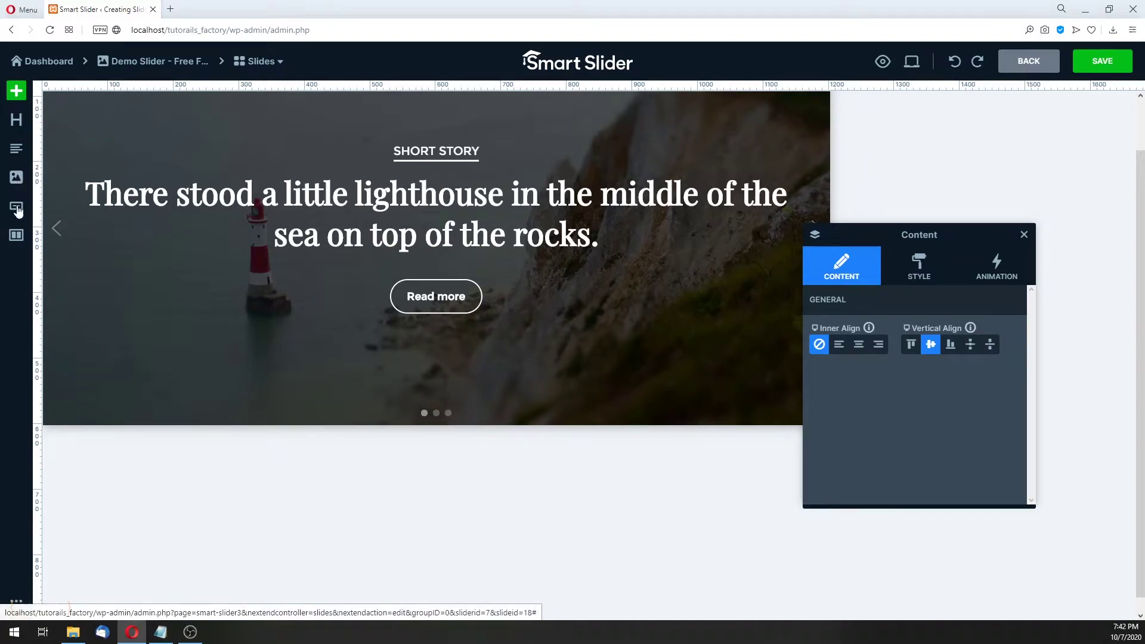
pyautogui.moveTo(18, 236); pyautogui.dragTo(888, 89)
# Step: Switch the editor to the Tablet preview, trying and undoing a wider right padding
pyautogui.click(907, 67)
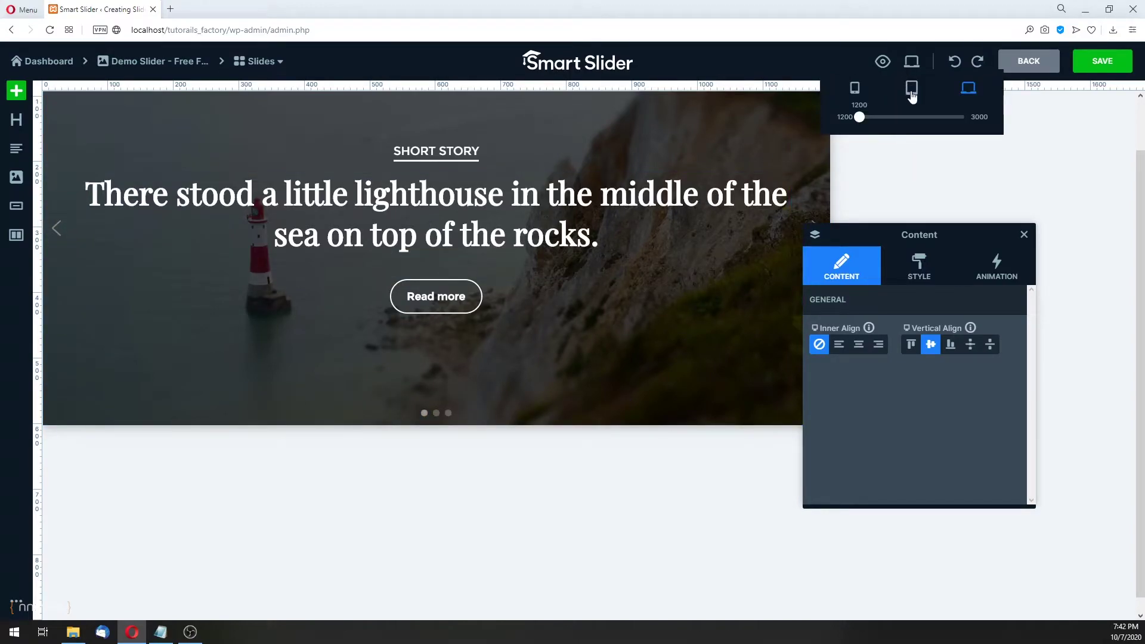
pyautogui.click(911, 94)
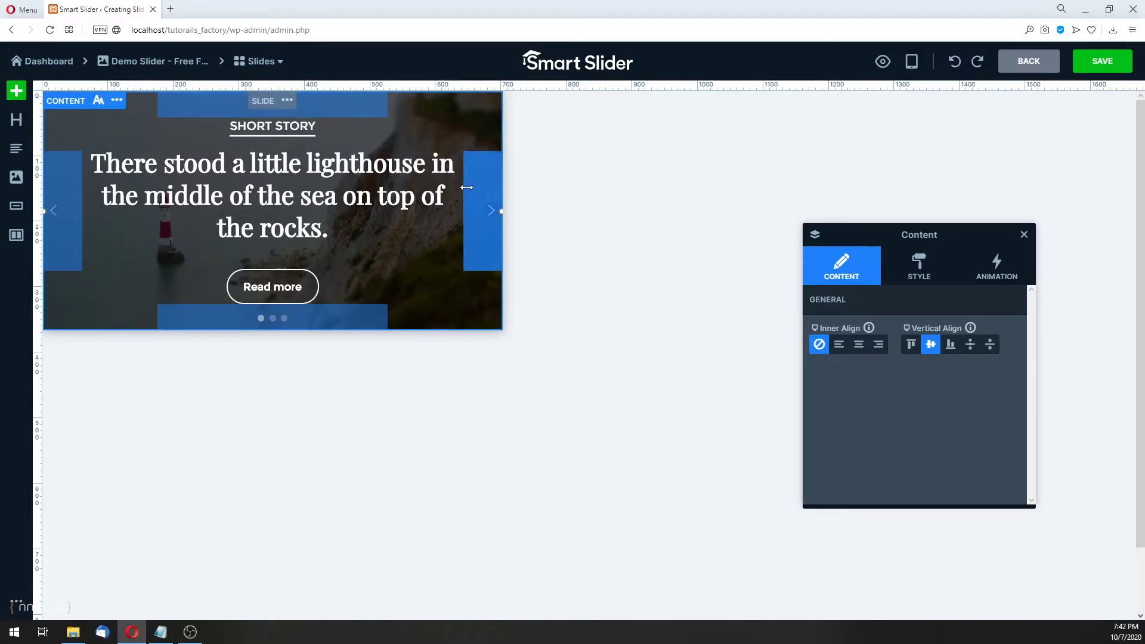
pyautogui.moveTo(466, 187); pyautogui.dragTo(453, 198)
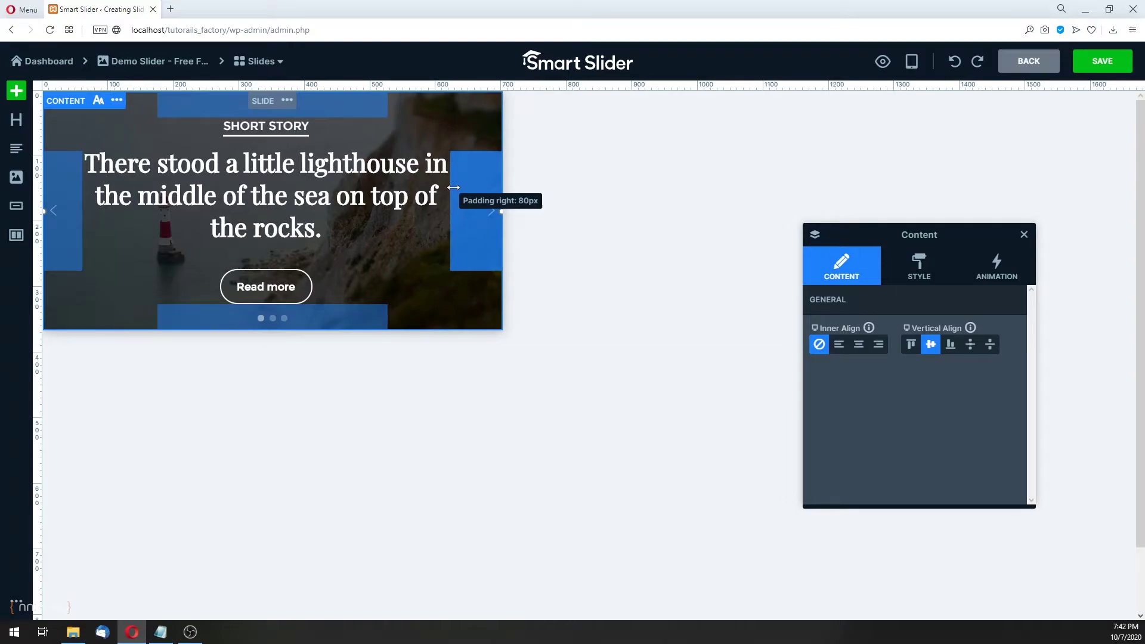
pyautogui.click(950, 70)
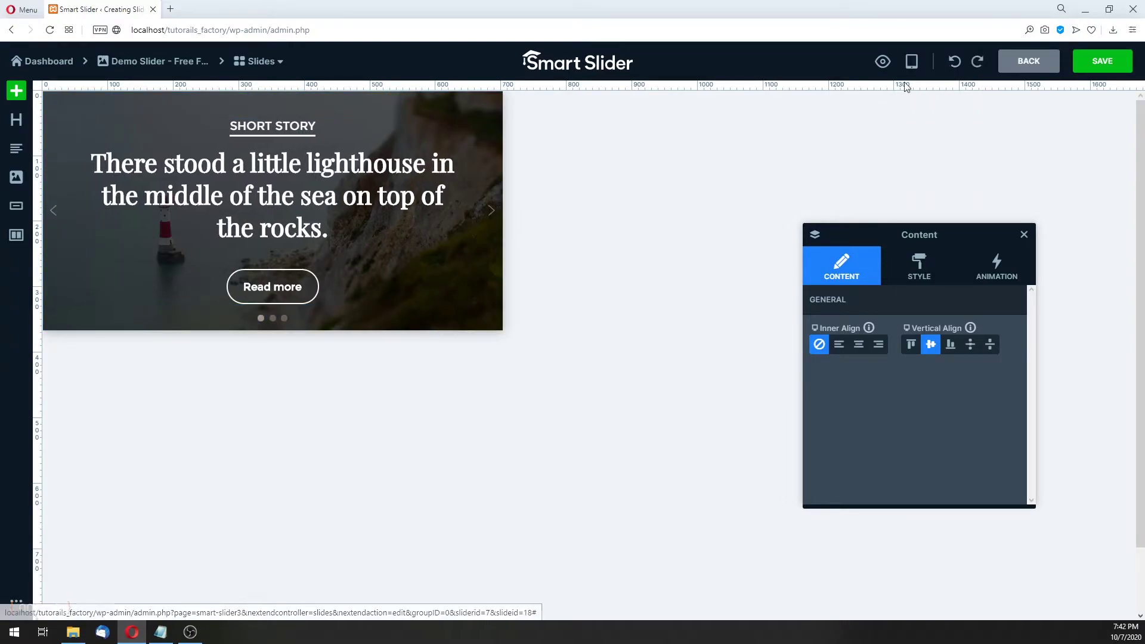
# Step: In the heading's Style settings, try a 60% tablet text scale, then clear device-specific settings back to 100%
pyautogui.click(332, 179)
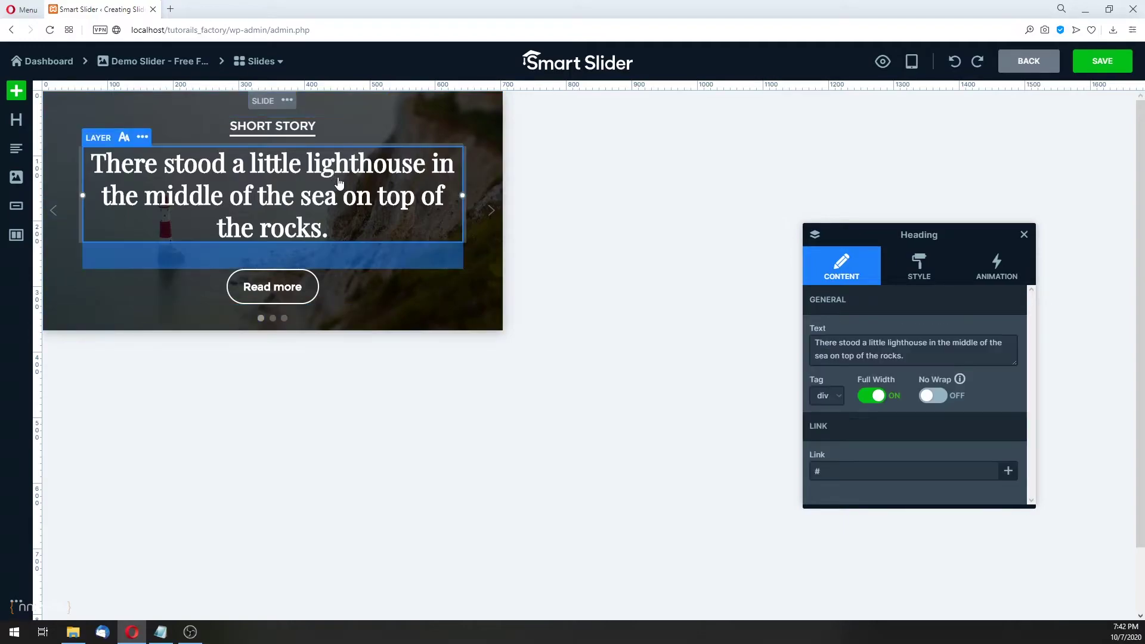
pyautogui.click(925, 277)
pyautogui.scroll(-2, 926, 374)
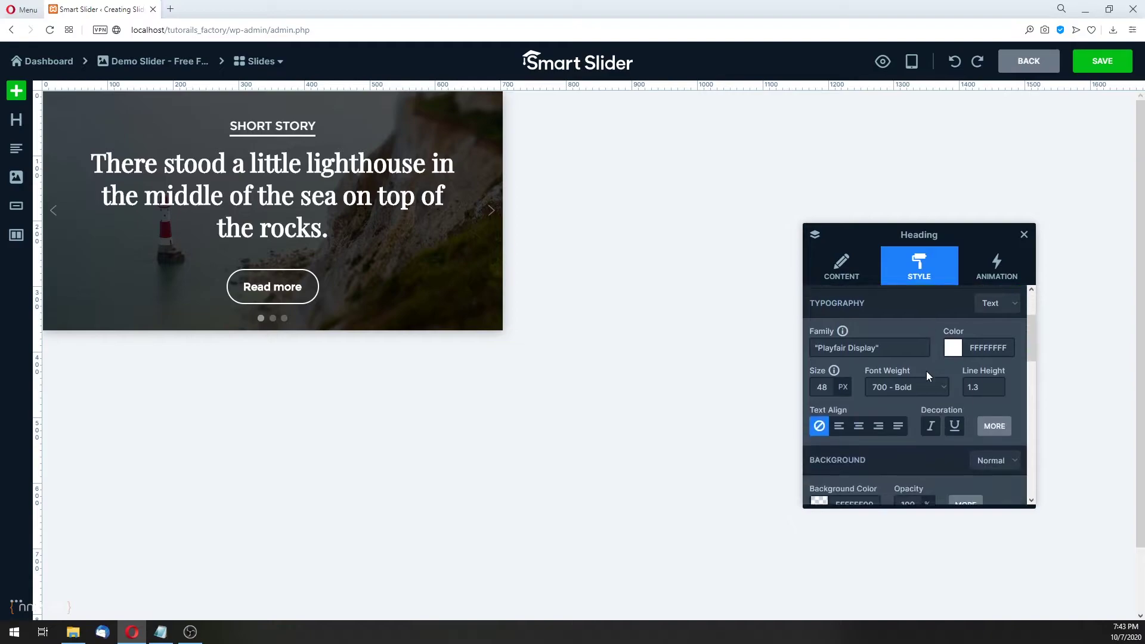
pyautogui.scroll(-3, 895, 353)
pyautogui.scroll(-2, 918, 393)
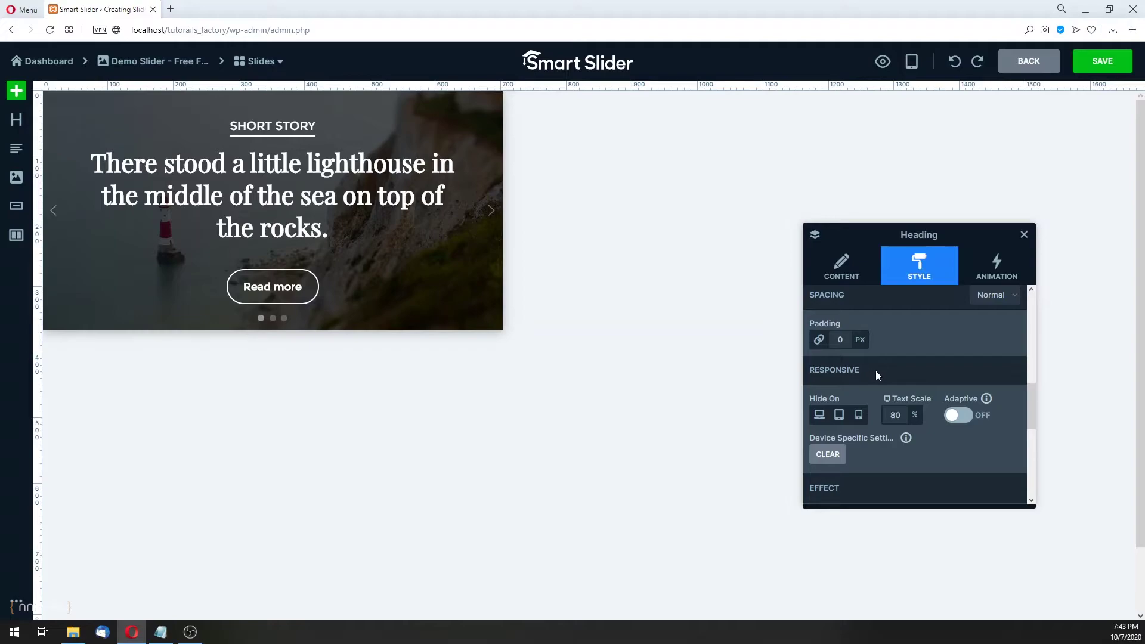
pyautogui.scroll(-1, 875, 369)
pyautogui.moveTo(920, 362)
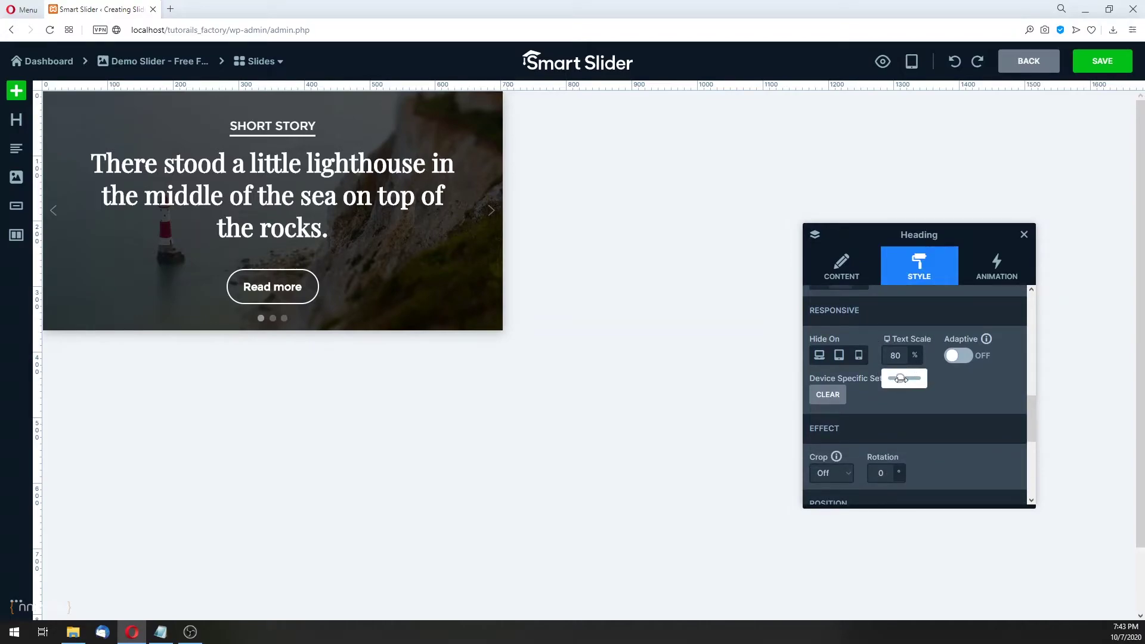
pyautogui.moveTo(900, 378); pyautogui.dragTo(897, 378)
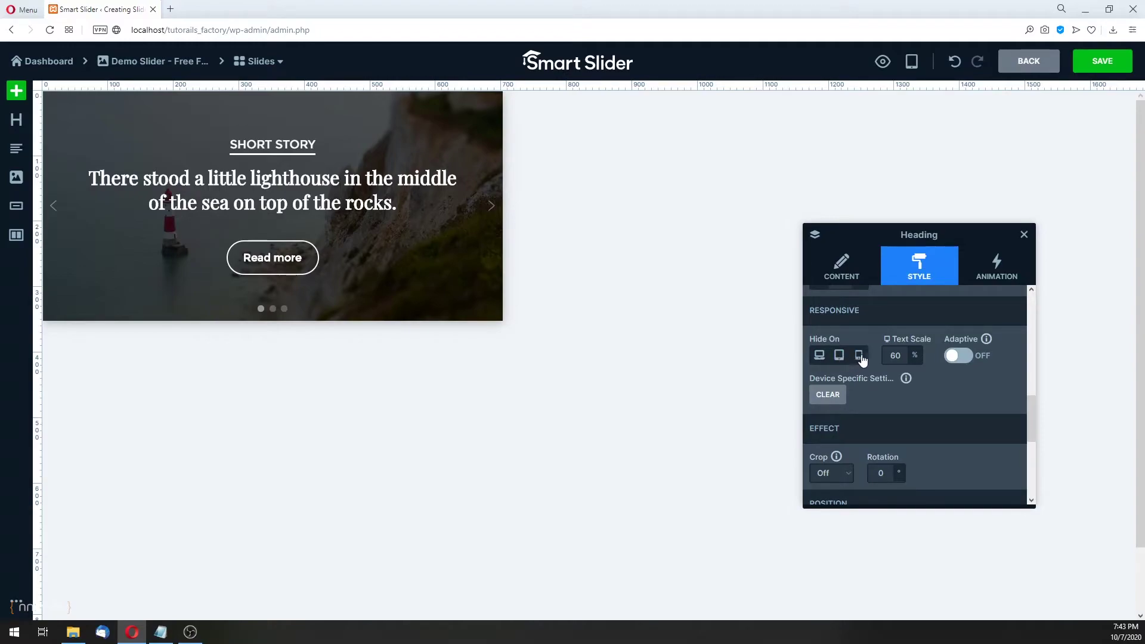
pyautogui.moveTo(986, 339)
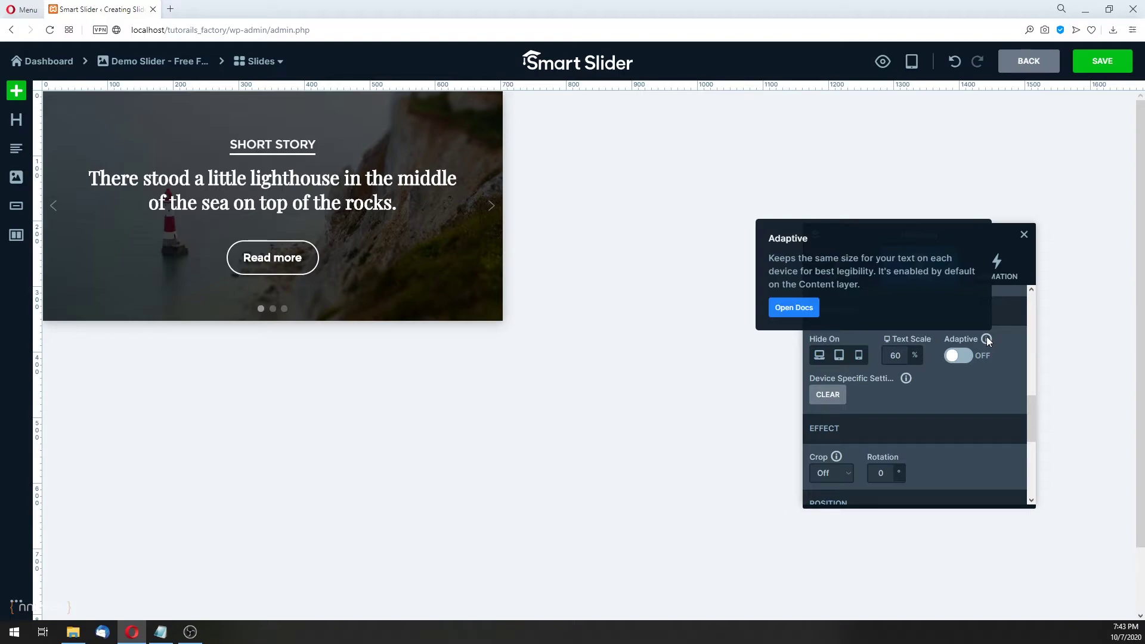
pyautogui.click(830, 395)
pyautogui.moveTo(894, 371)
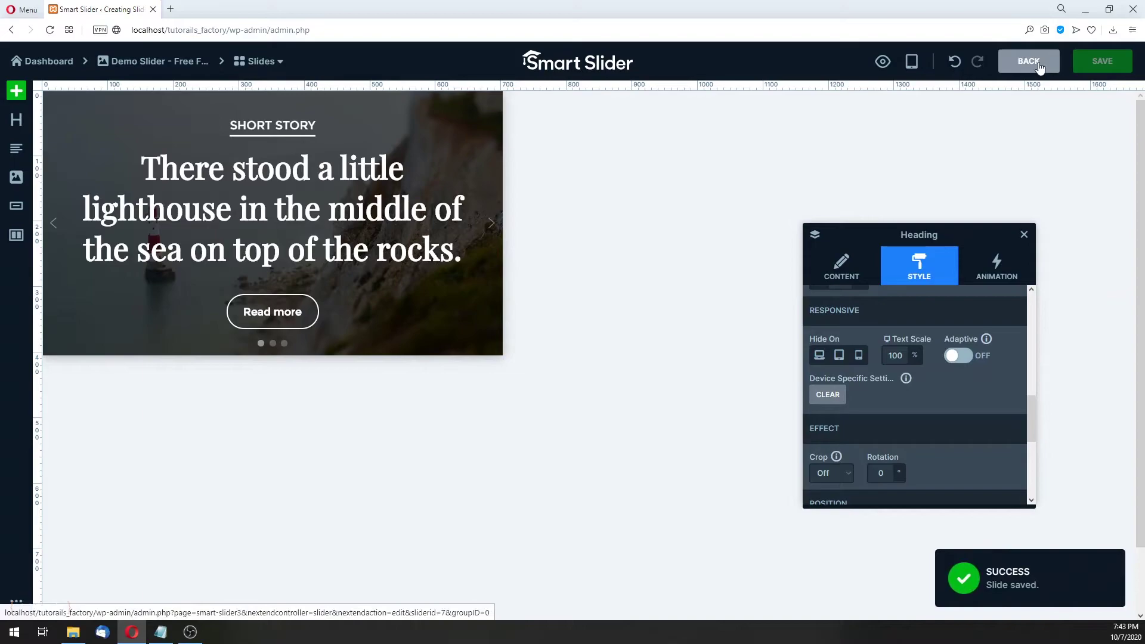
# Step: Back in the slide overview, drag the Full 3 slide ahead of Full 2
pyautogui.click(1007, 69)
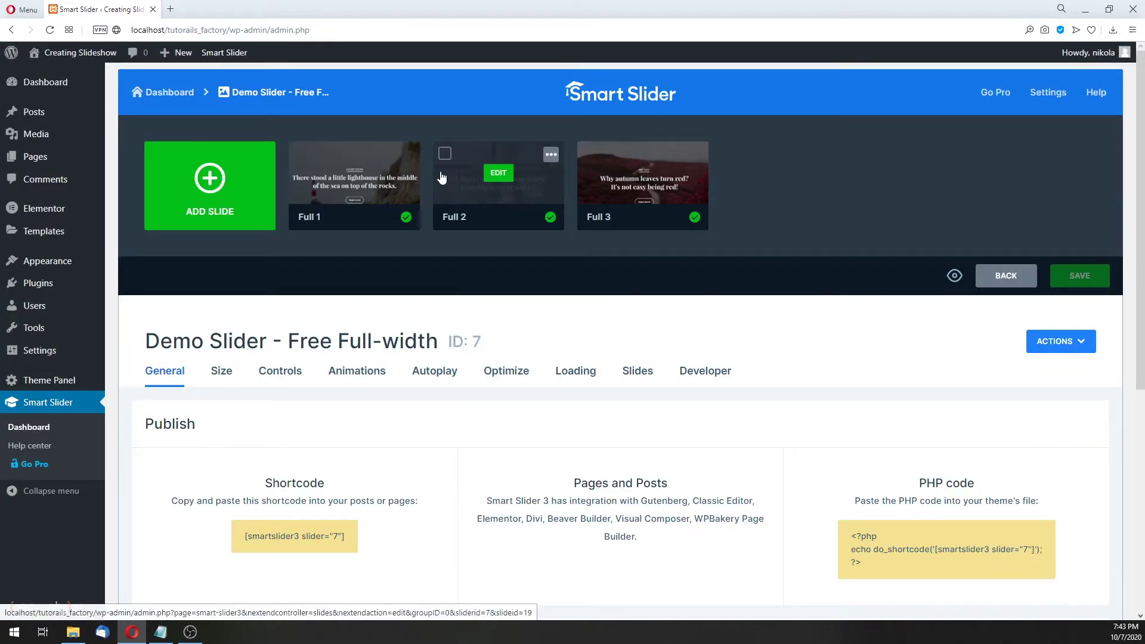
pyautogui.moveTo(637, 206)
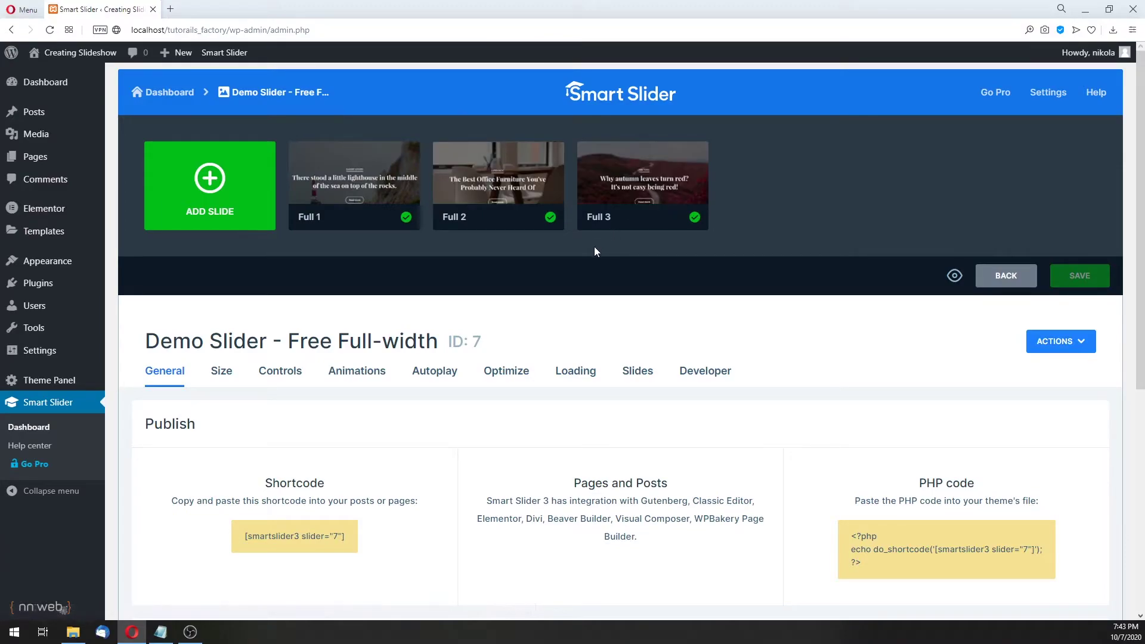
pyautogui.moveTo(617, 175)
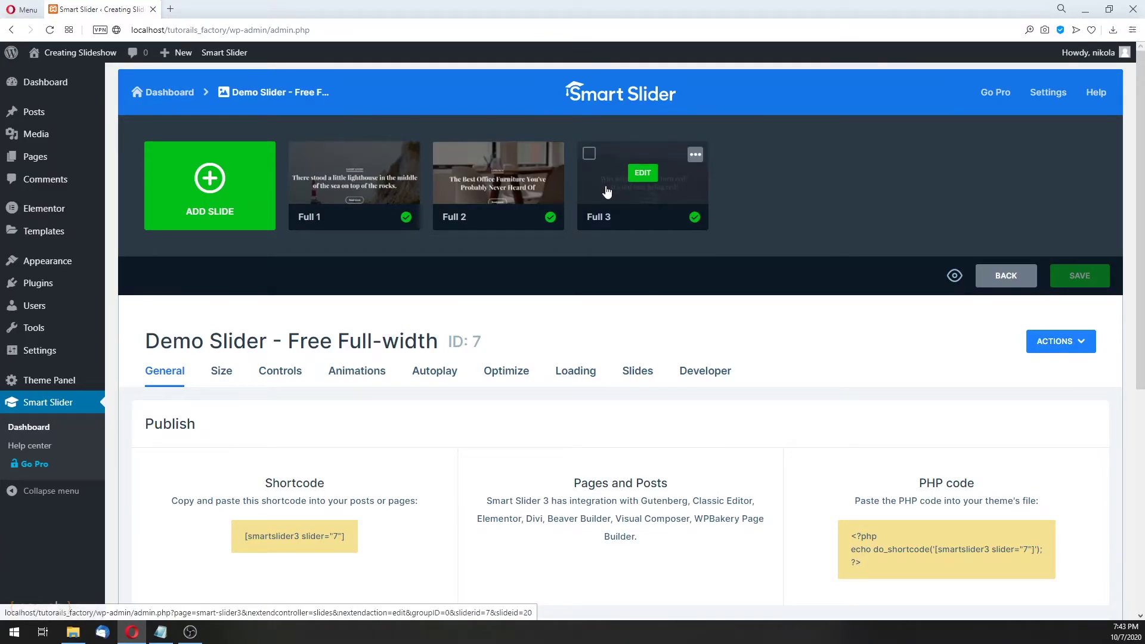
pyautogui.moveTo(606, 191); pyautogui.dragTo(415, 175)
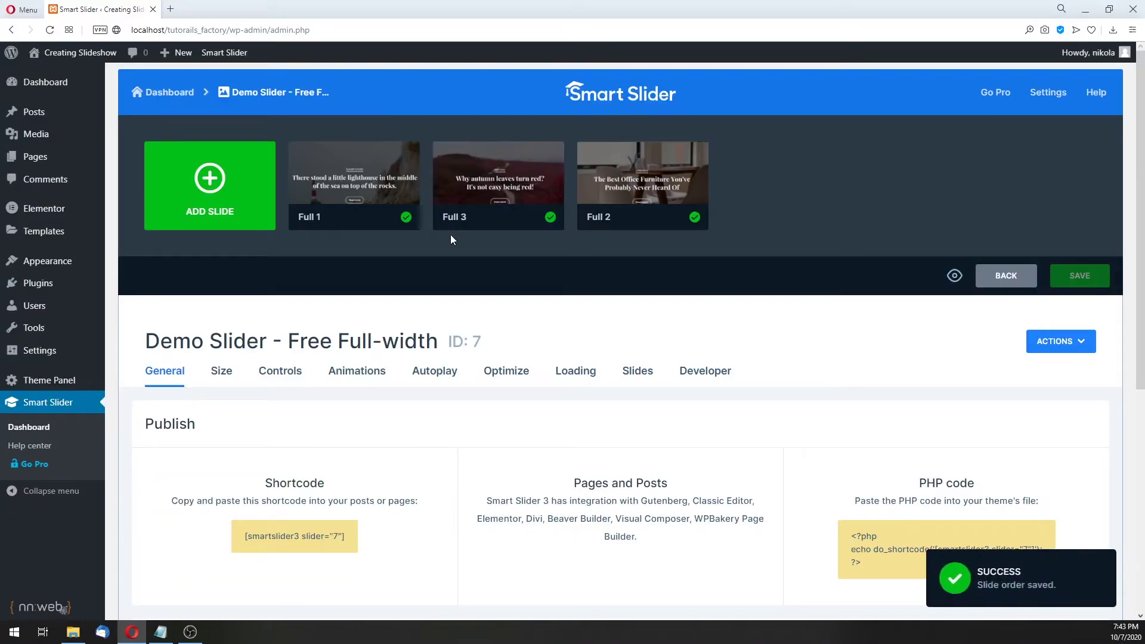
# Step: Open the autumn-leaves Full 3 slide in the slide editor
pyautogui.moveTo(506, 224)
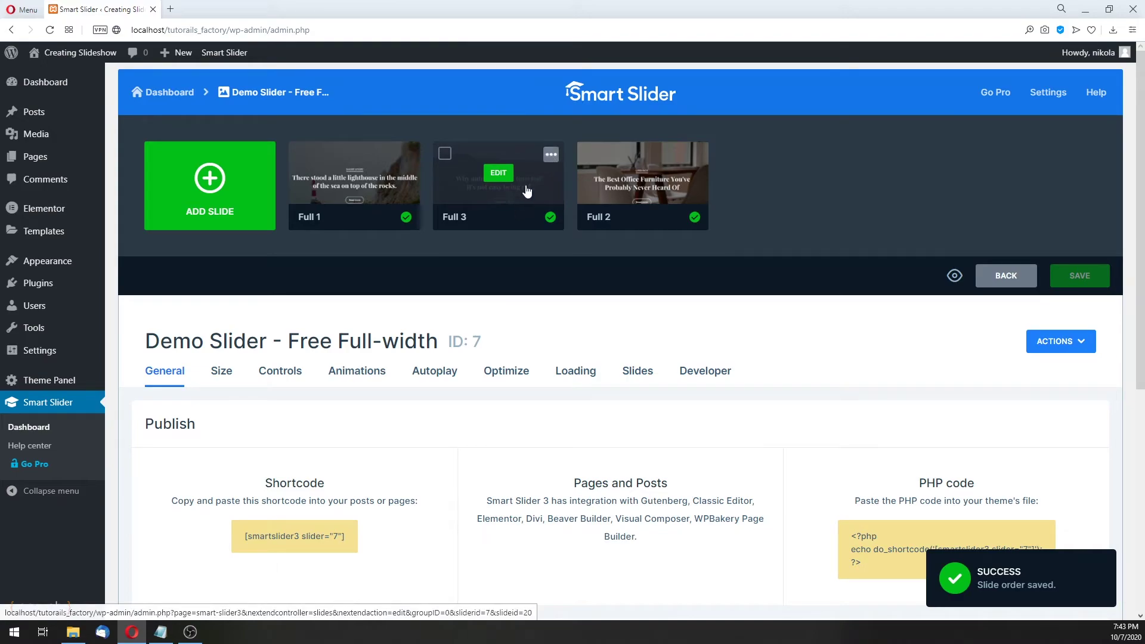
pyautogui.click(551, 155)
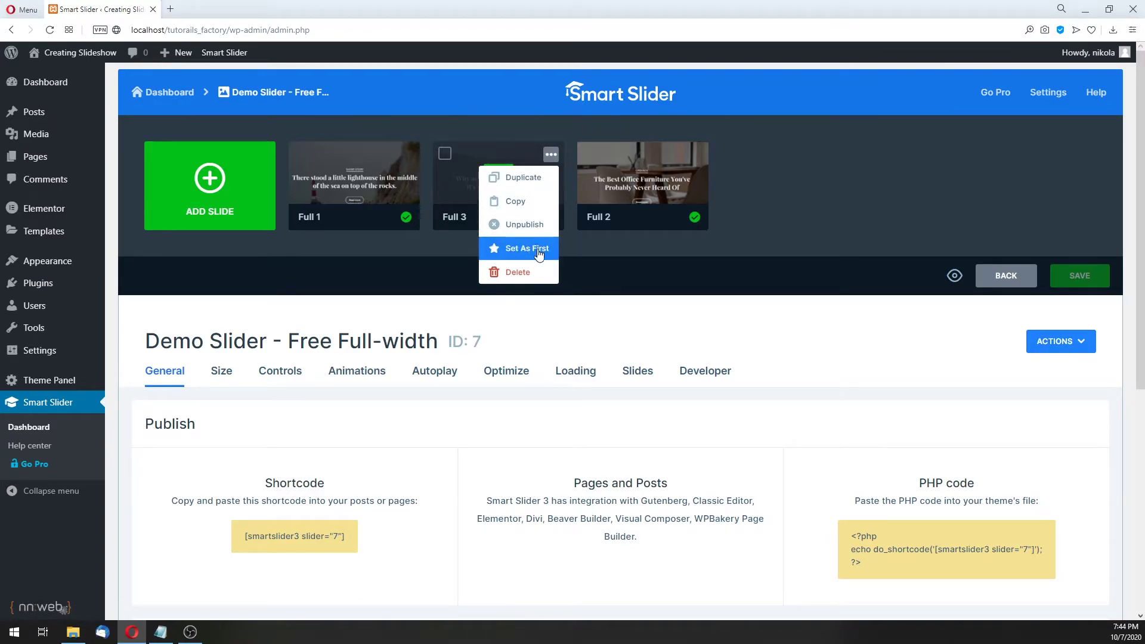
pyautogui.click(558, 155)
pyautogui.click(498, 173)
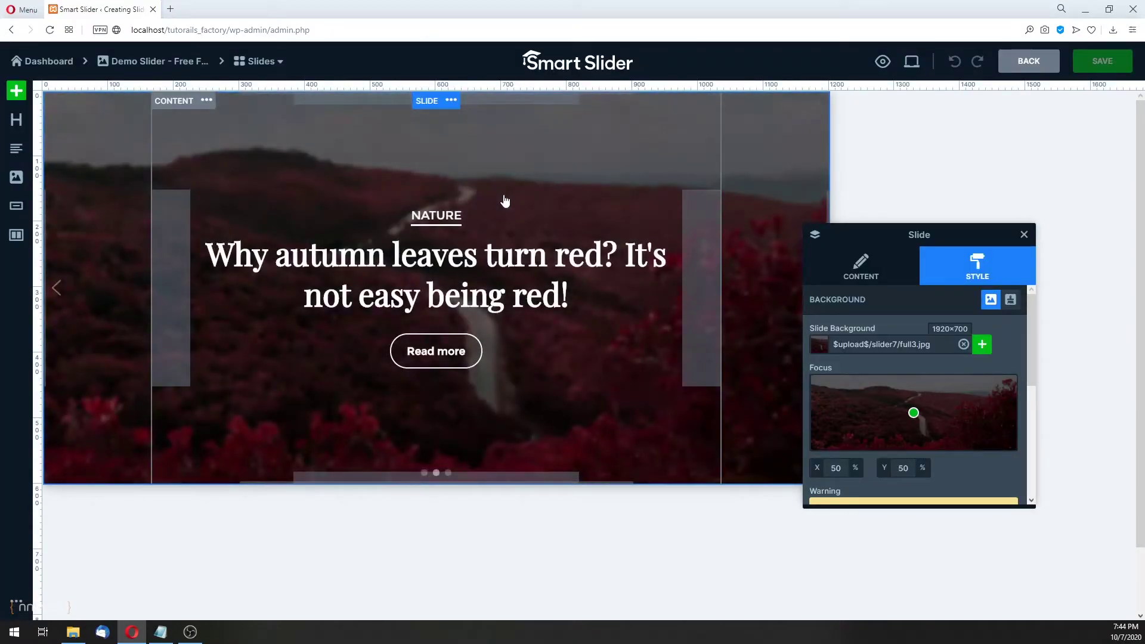
# Step: Return to the Demo Slider overview and scroll through its General settings
pyautogui.click(183, 62)
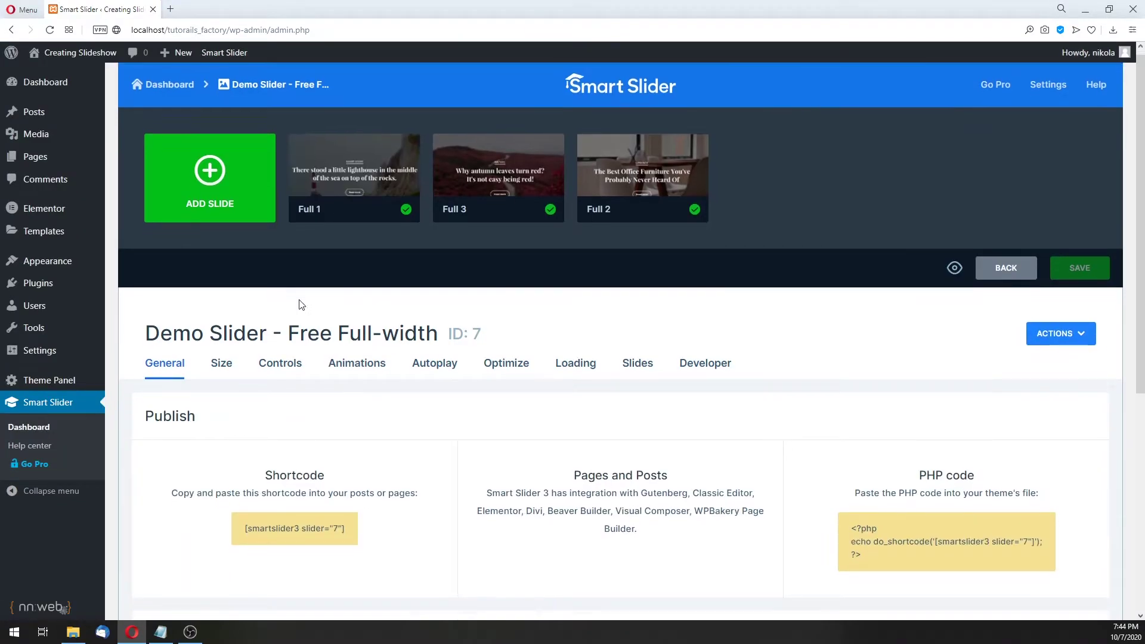
pyautogui.scroll(-5, 301, 305)
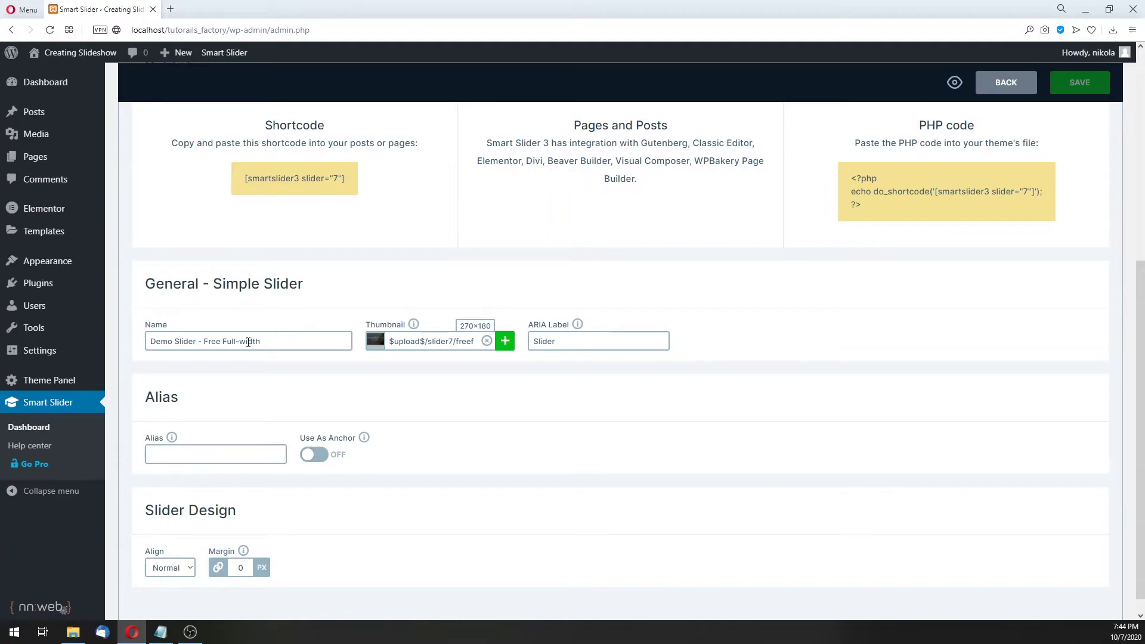
pyautogui.scroll(-1, 534, 423)
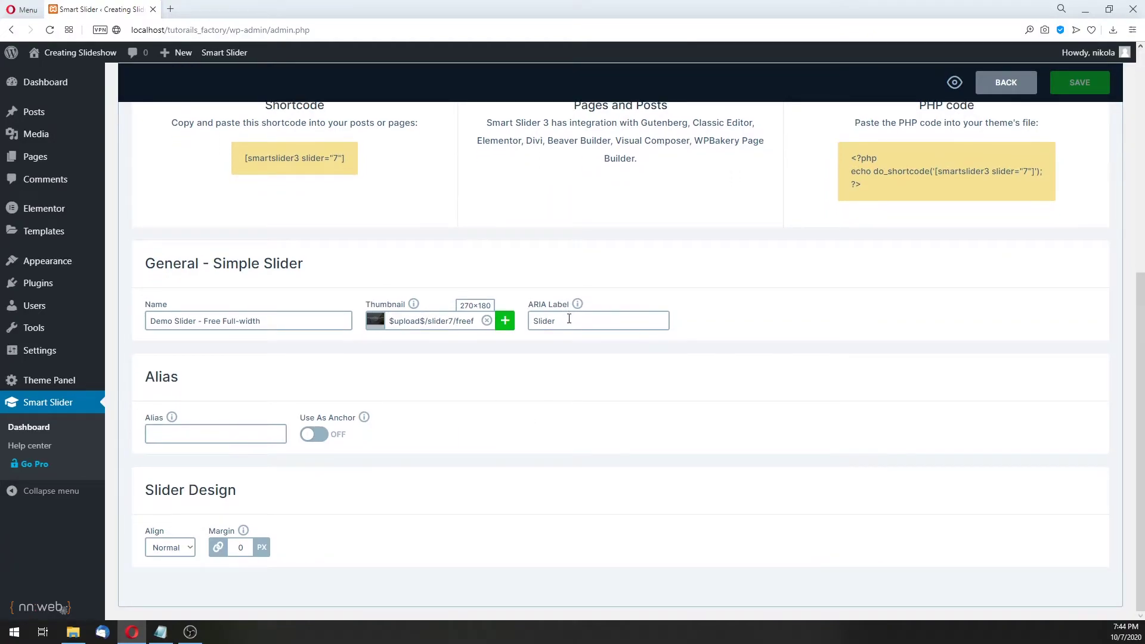
pyautogui.scroll(6, 569, 319)
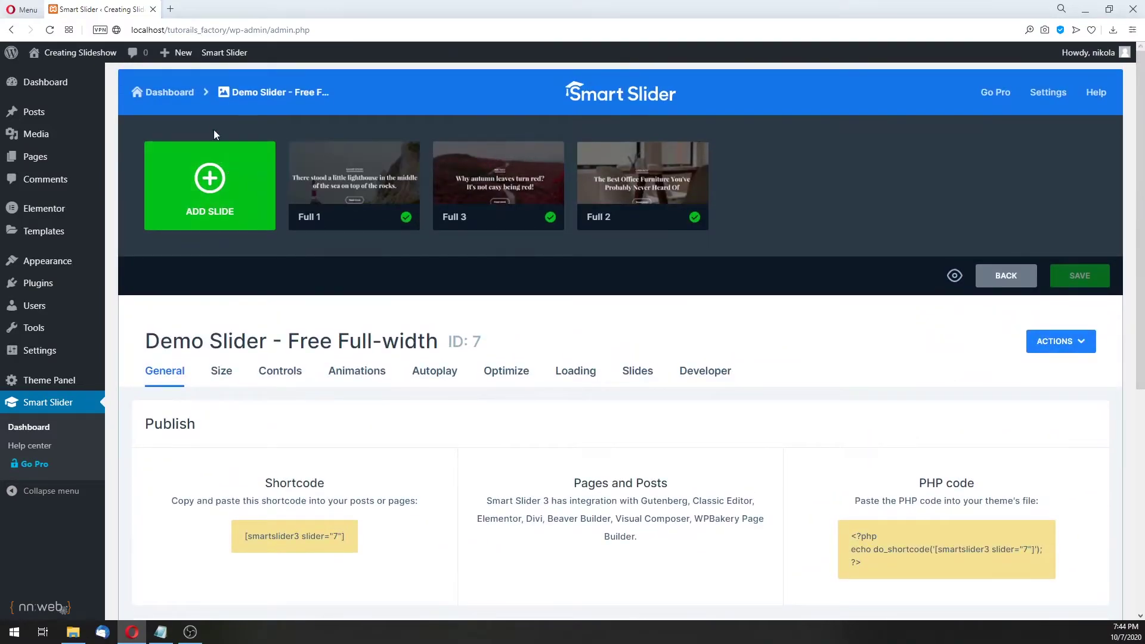
# Step: On the projects dashboard, use the Demo Slider's options menu, then start a new project from a template
pyautogui.click(172, 99)
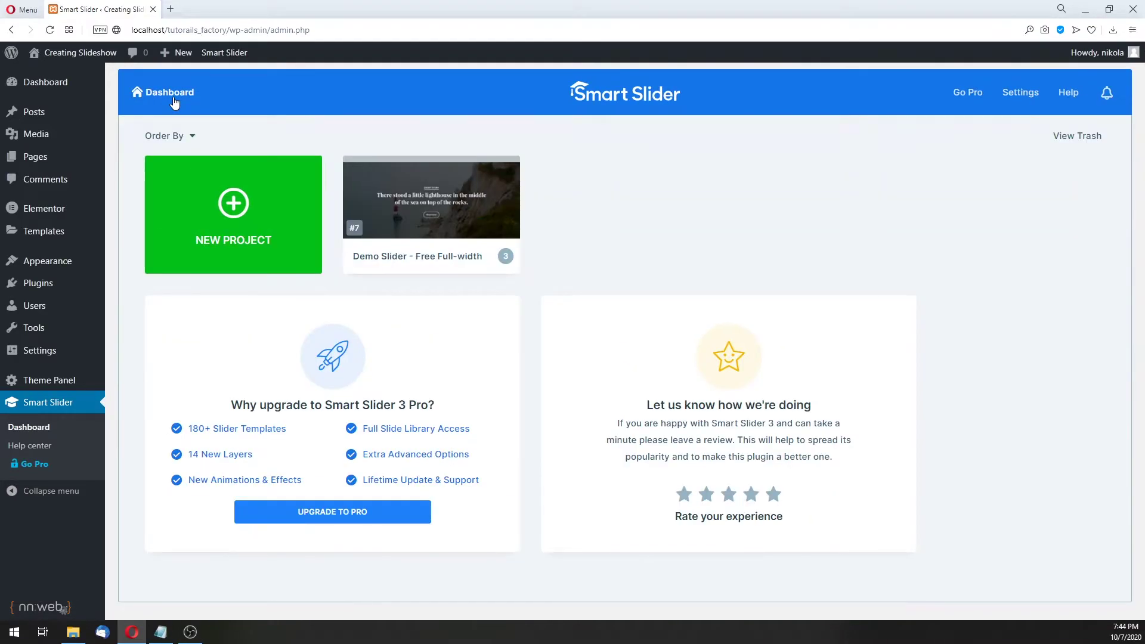
pyautogui.moveTo(505, 173)
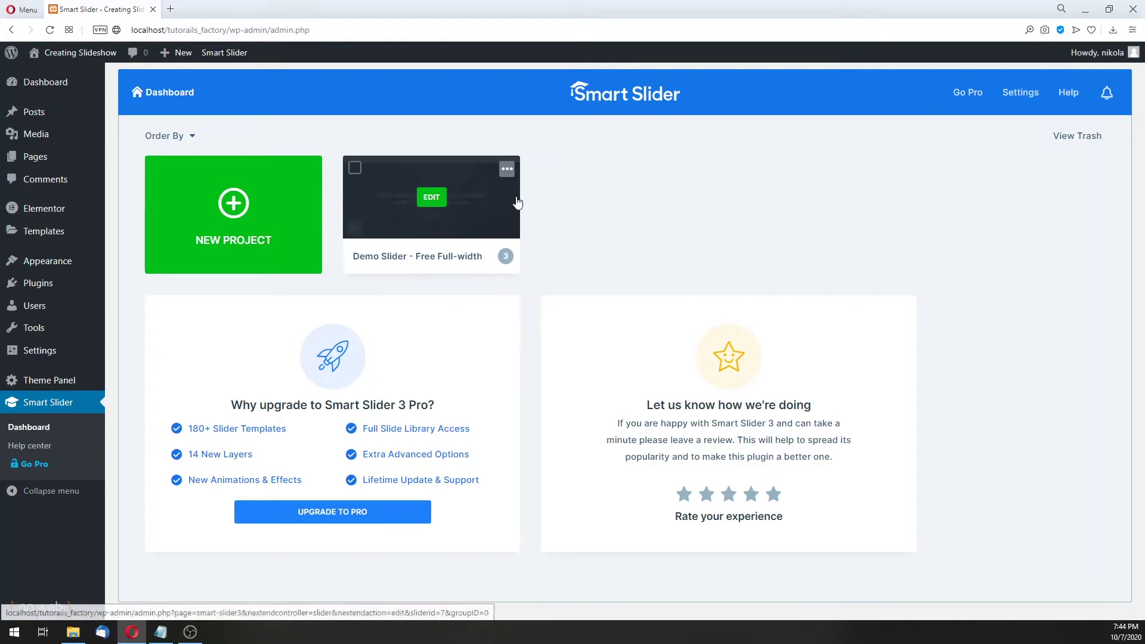
pyautogui.click(505, 171)
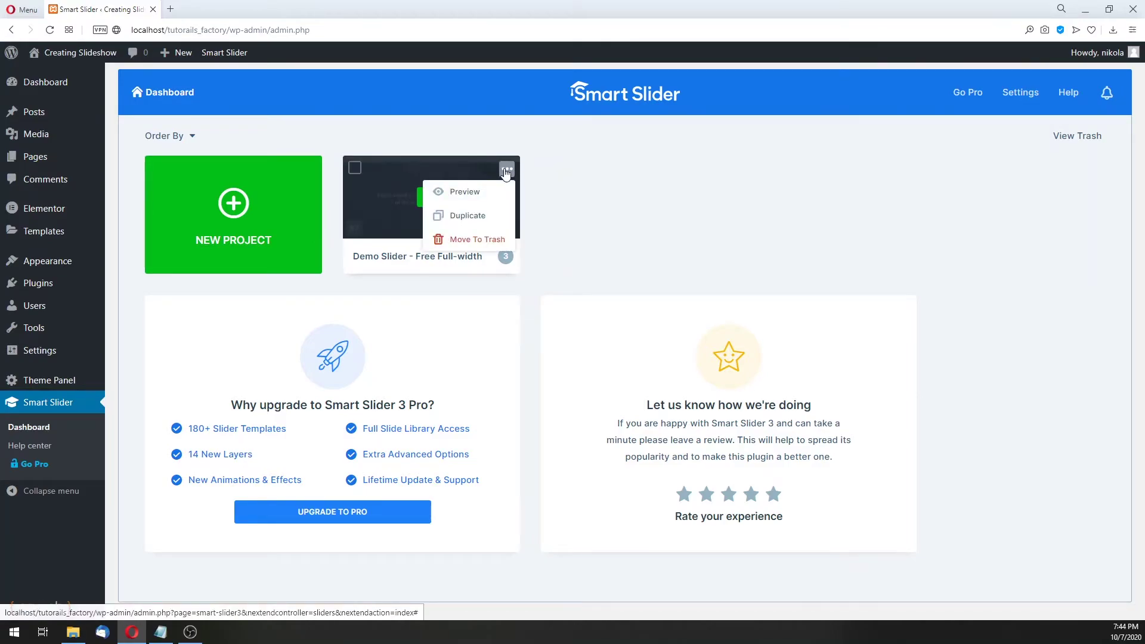
pyautogui.click(494, 214)
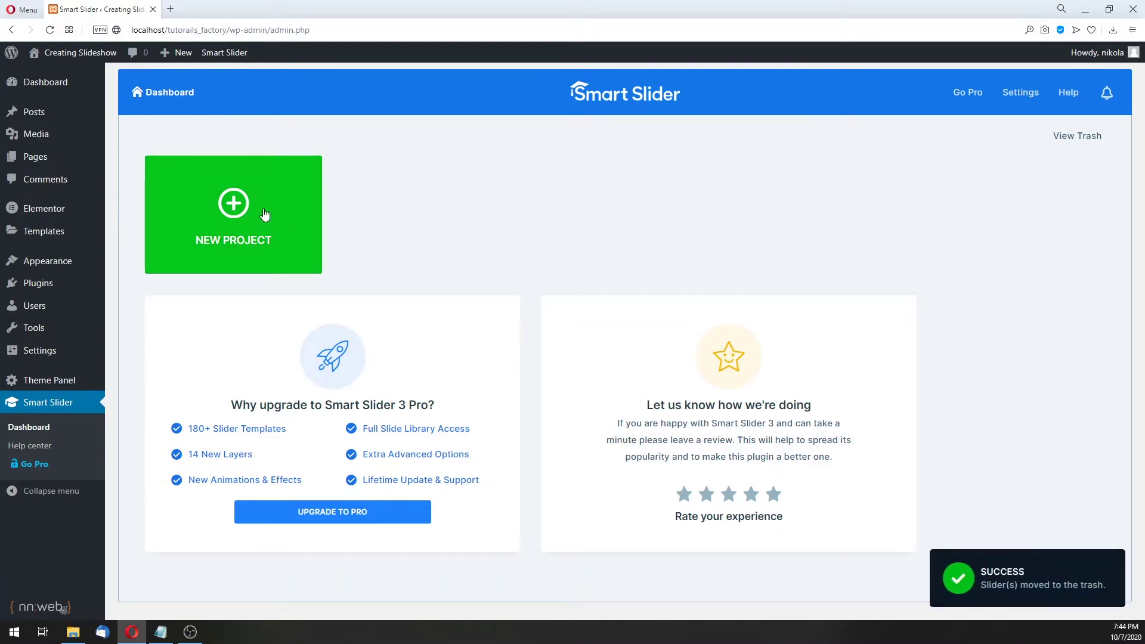
pyautogui.click(265, 214)
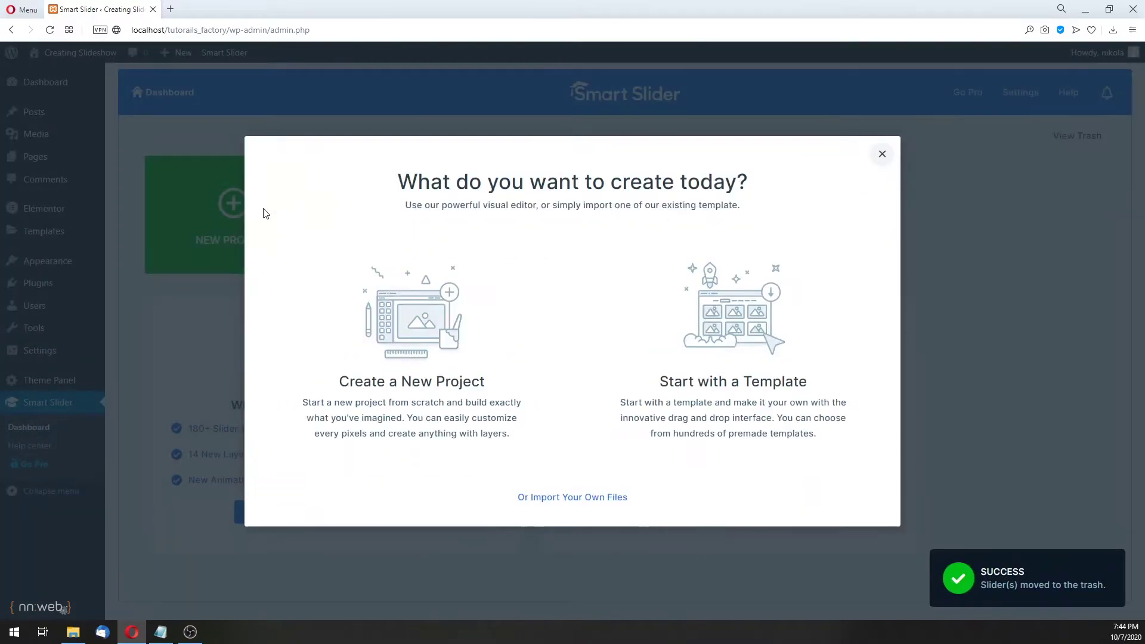
pyautogui.click(722, 315)
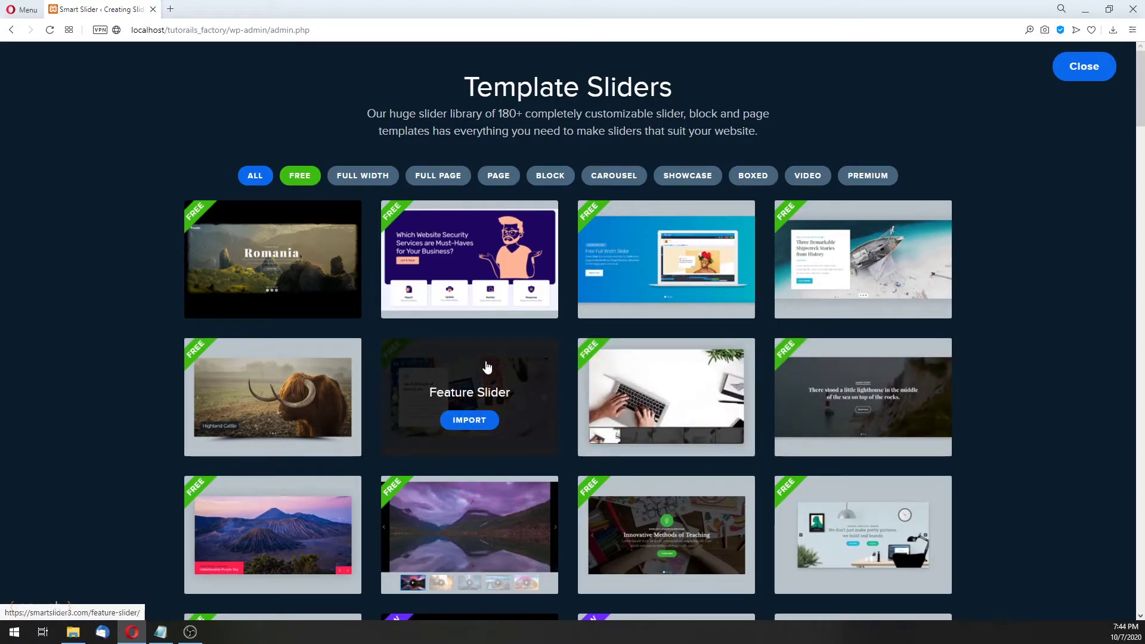
# Step: Open the Feature Slider demo, cycle through its three slides, then close the demo
pyautogui.click(487, 366)
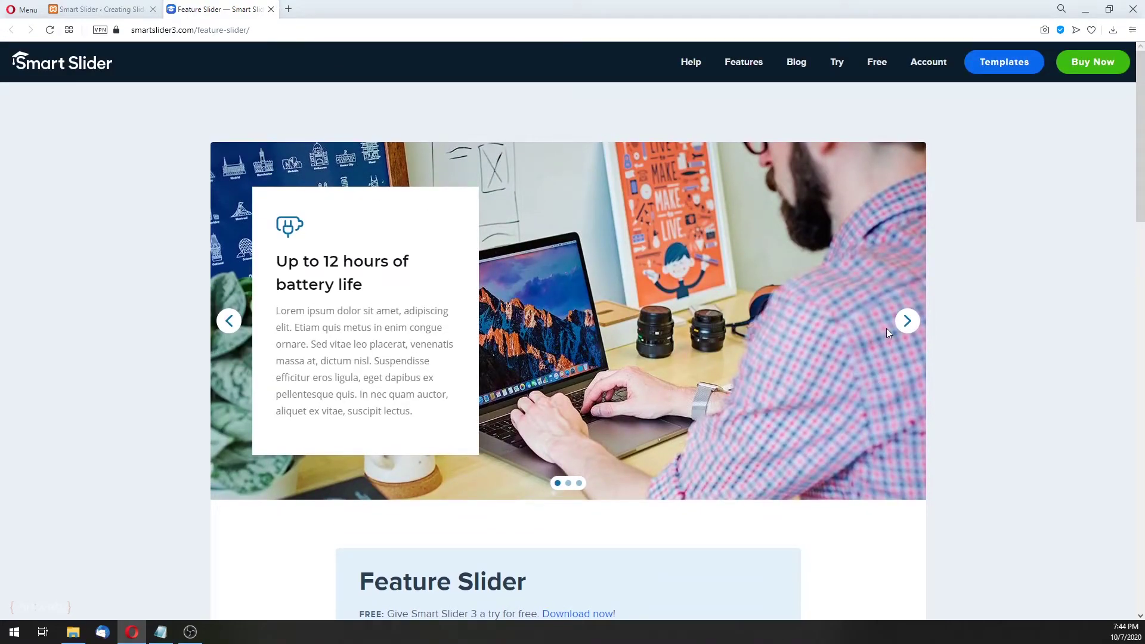
pyautogui.click(907, 323)
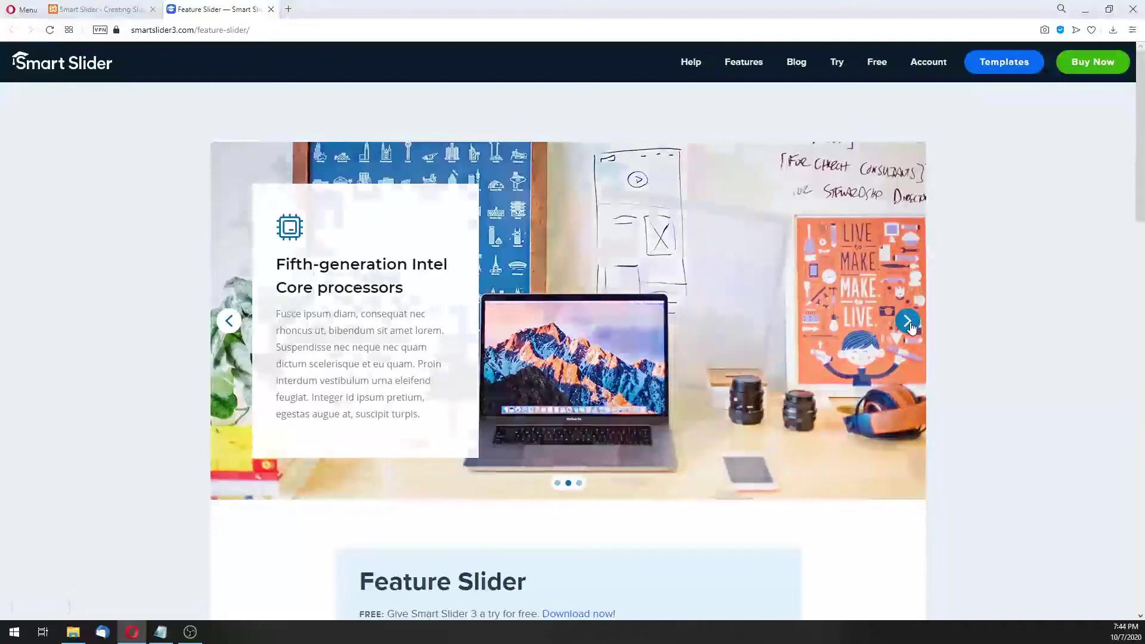
pyautogui.click(907, 322)
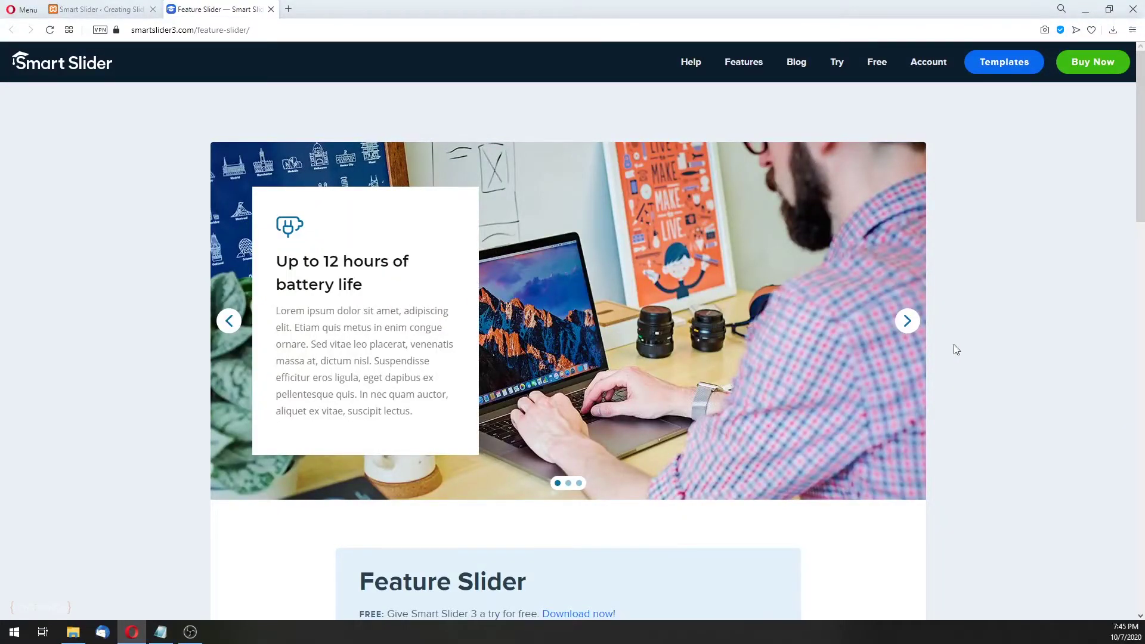
pyautogui.click(916, 328)
pyautogui.click(915, 328)
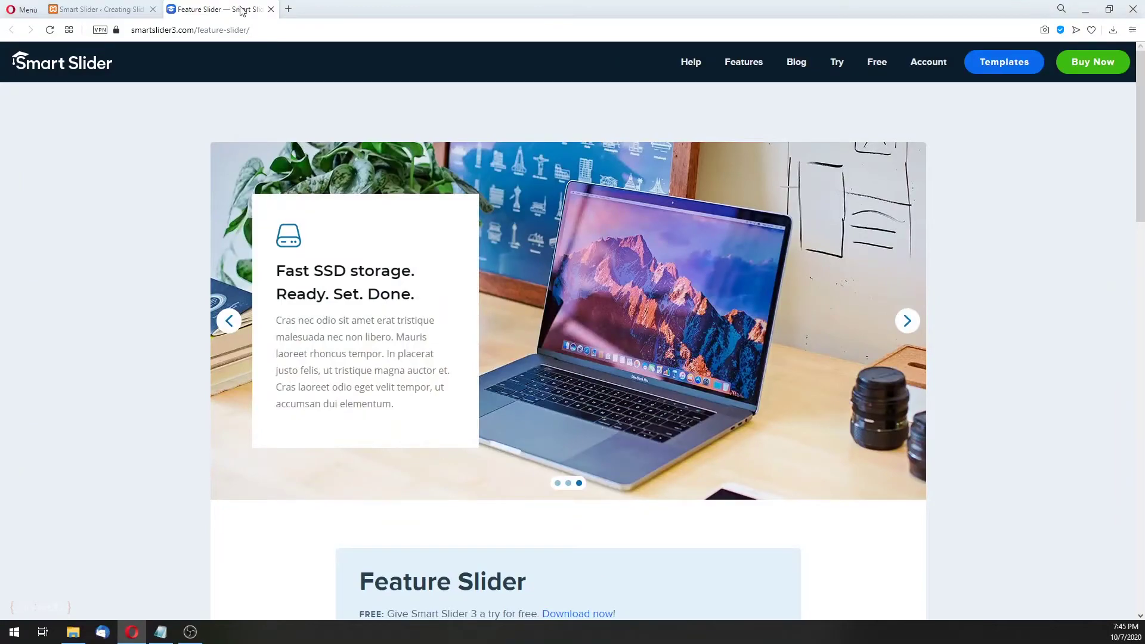
pyautogui.click(271, 9)
# Step: Import the Feature Slider template and open Slide 1 in the editor
pyautogui.click(481, 420)
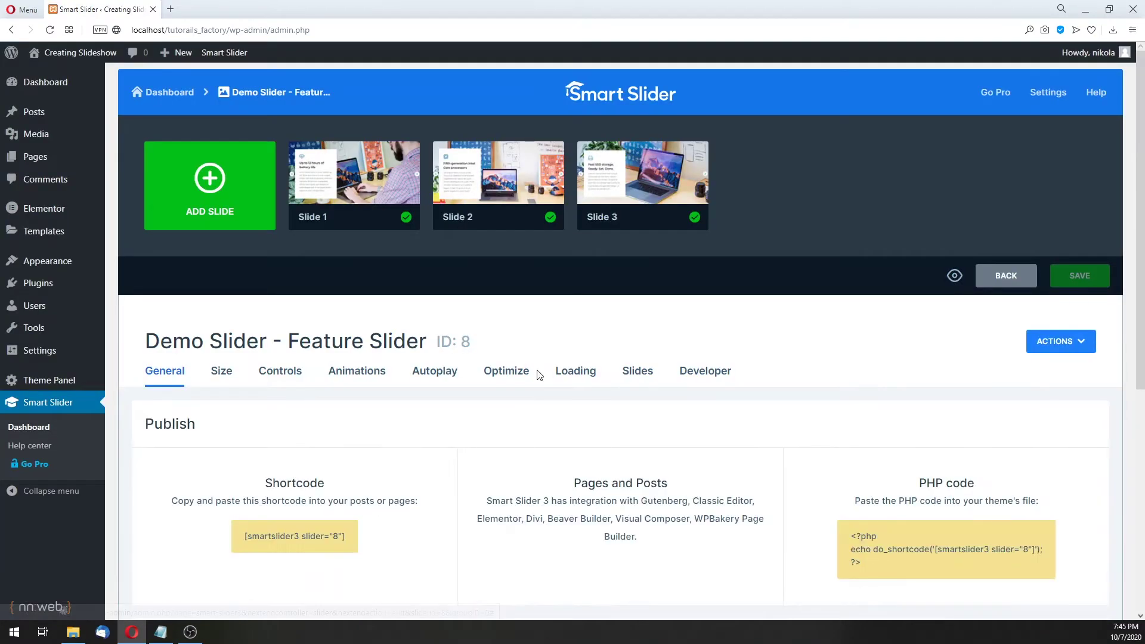
pyautogui.moveTo(358, 181)
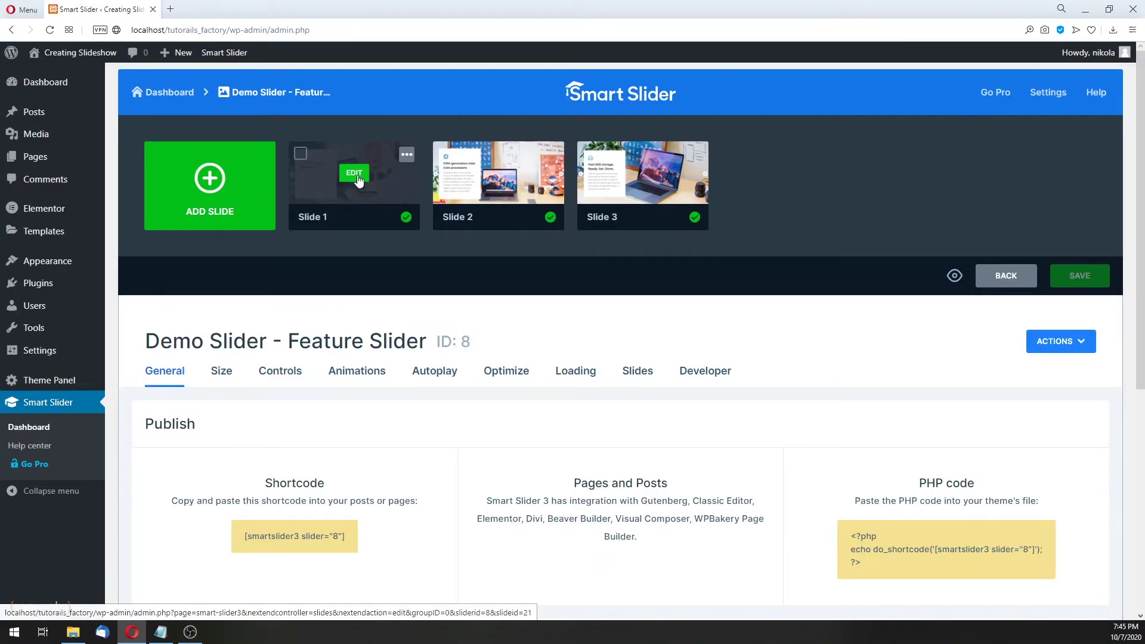
pyautogui.click(354, 174)
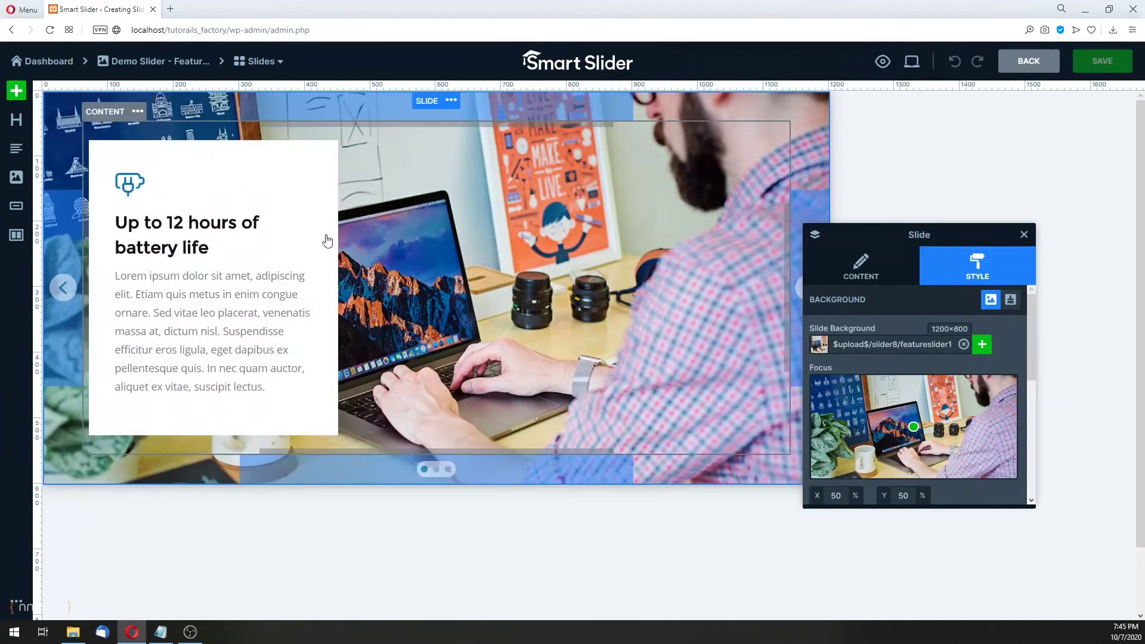
# Step: Select the white content row and review its style settings
pyautogui.moveTo(127, 179)
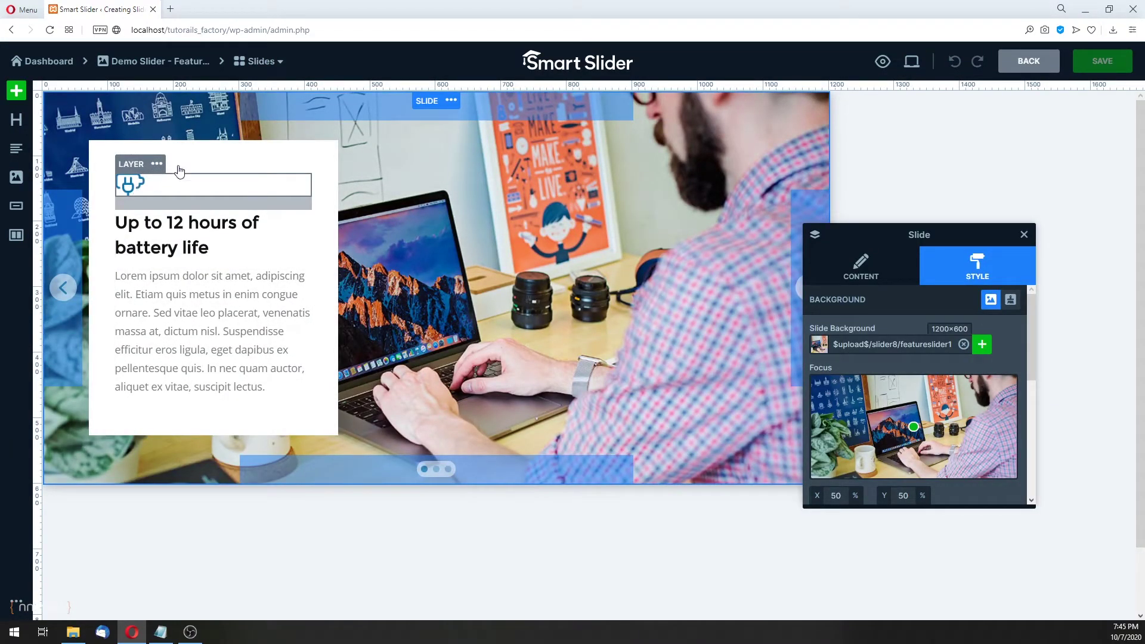
pyautogui.click(226, 157)
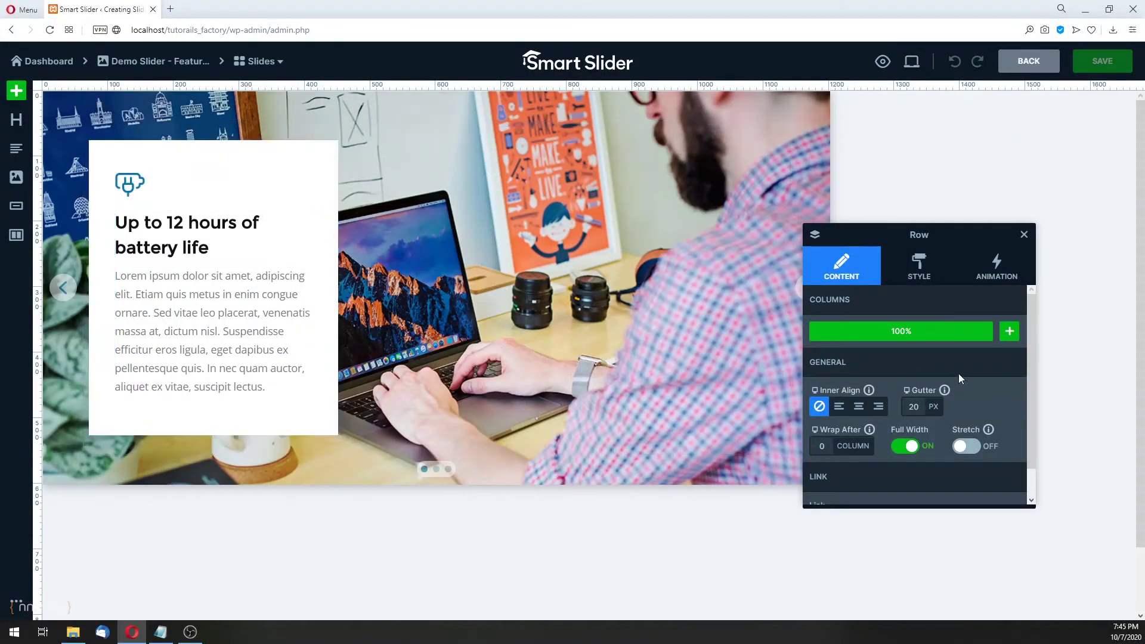
pyautogui.scroll(-1, 858, 409)
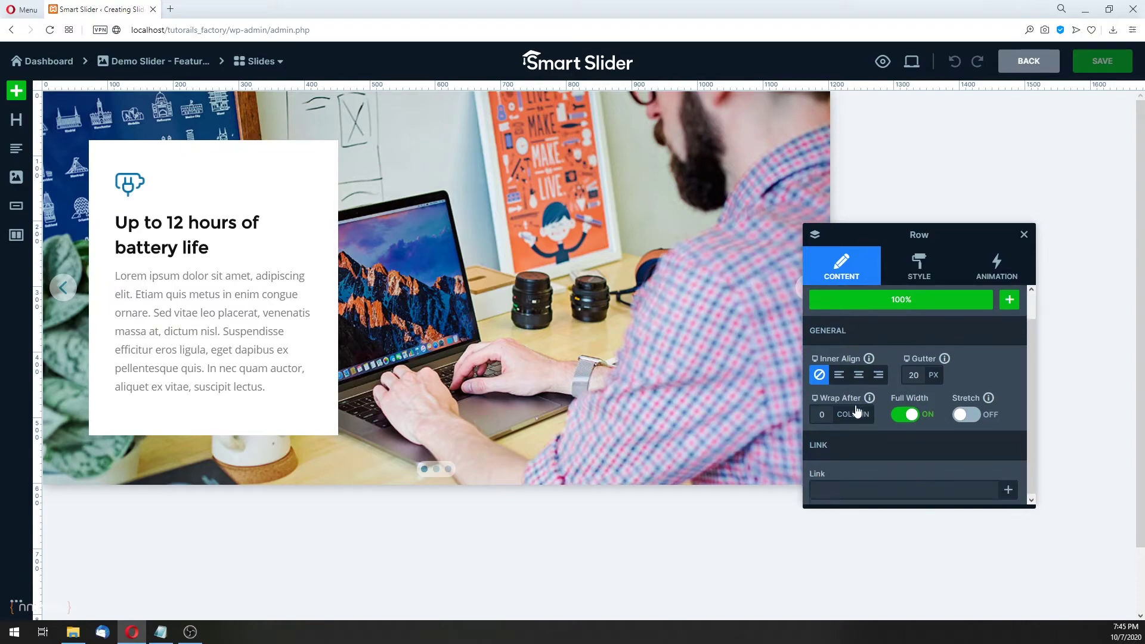
pyautogui.scroll(1, 857, 408)
pyautogui.click(918, 265)
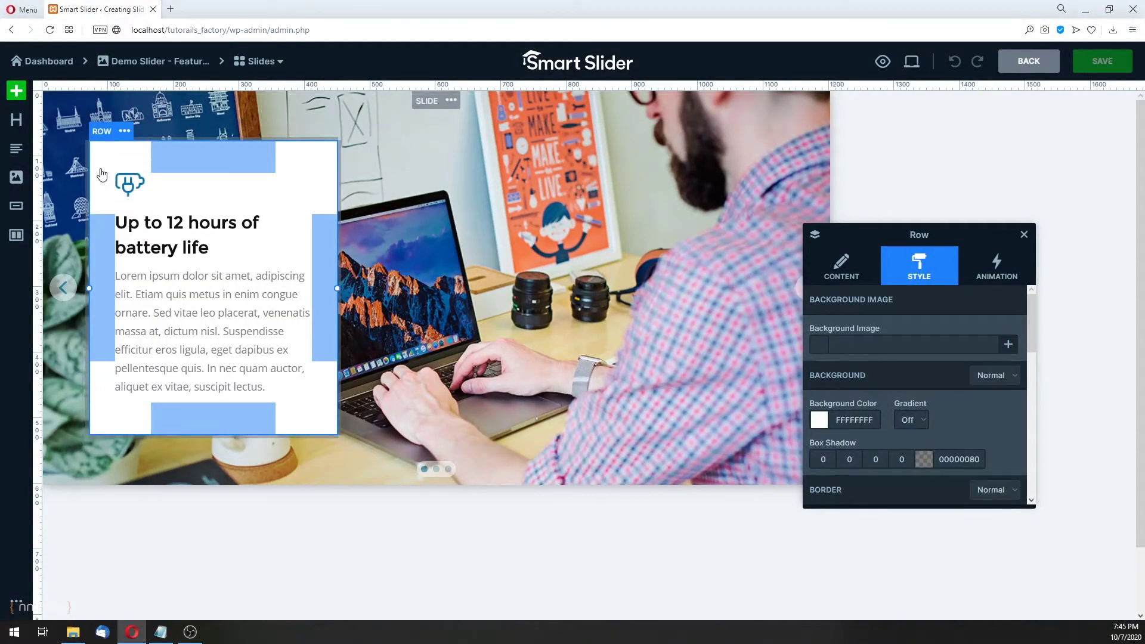
# Step: Select the battery icon image and review its content and style settings
pyautogui.click(132, 190)
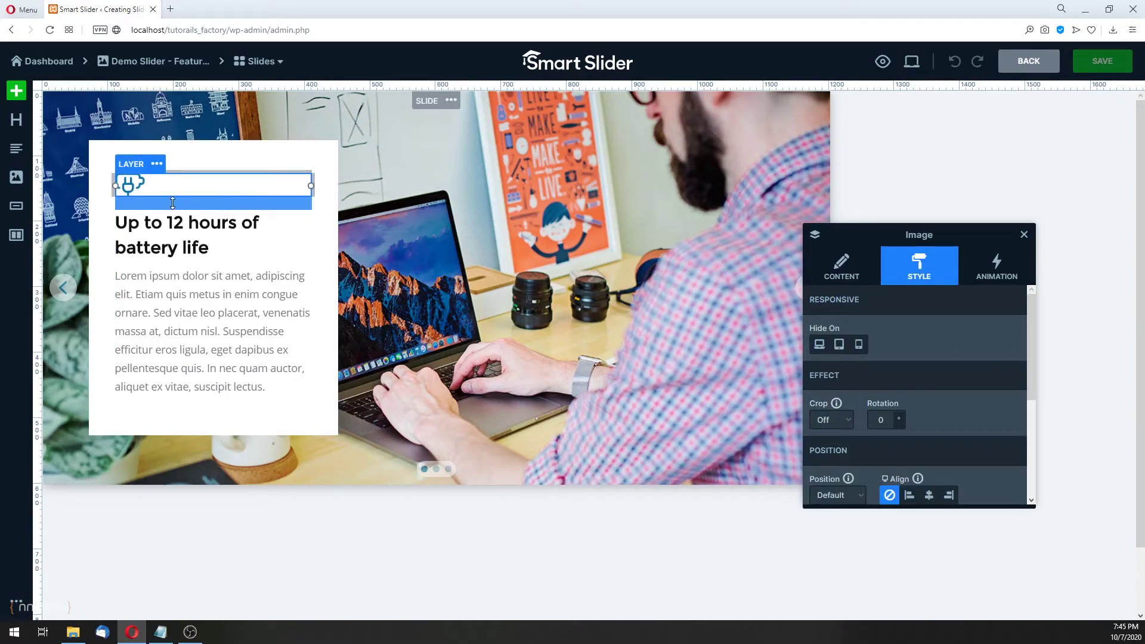
pyautogui.scroll(-5, 846, 349)
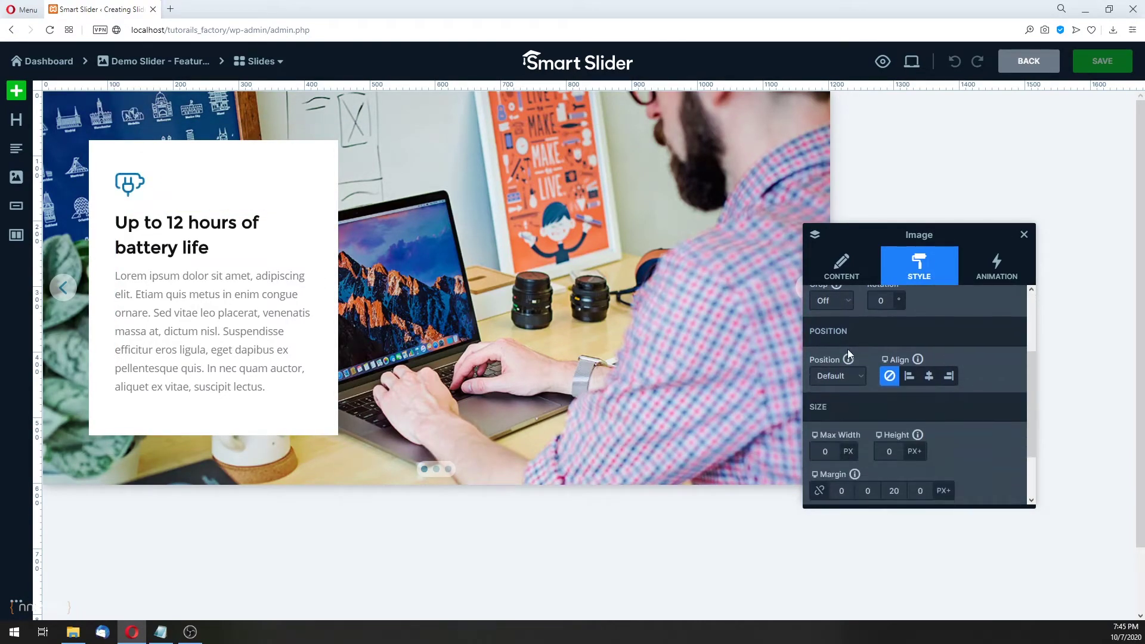
pyautogui.scroll(3, 872, 354)
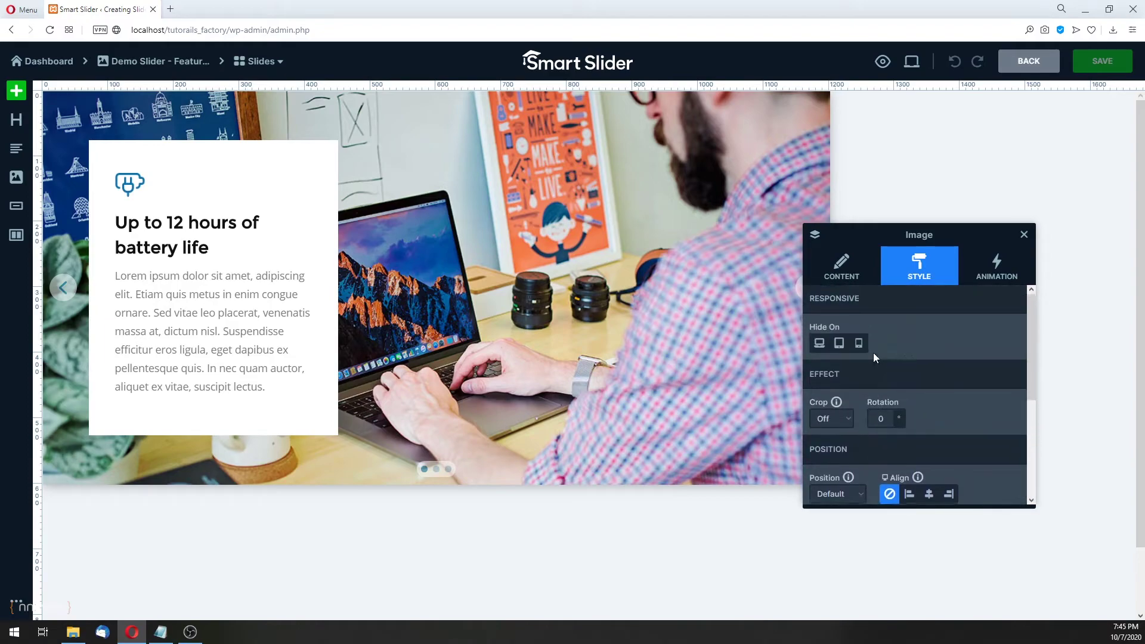
pyautogui.click(851, 272)
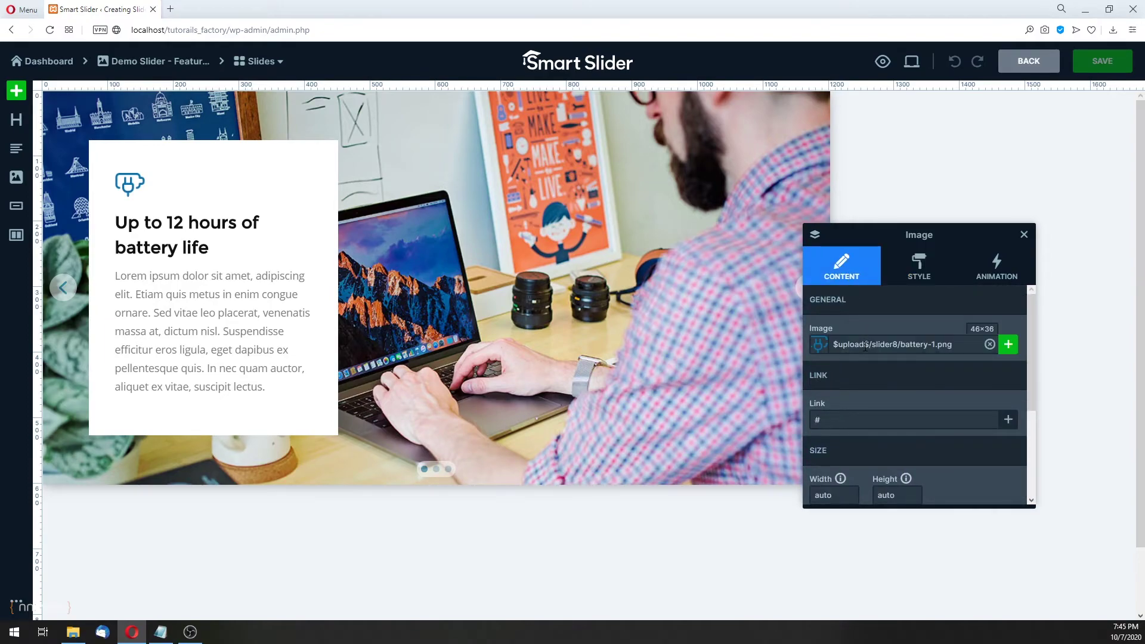
pyautogui.click(918, 281)
pyautogui.scroll(-3, 926, 343)
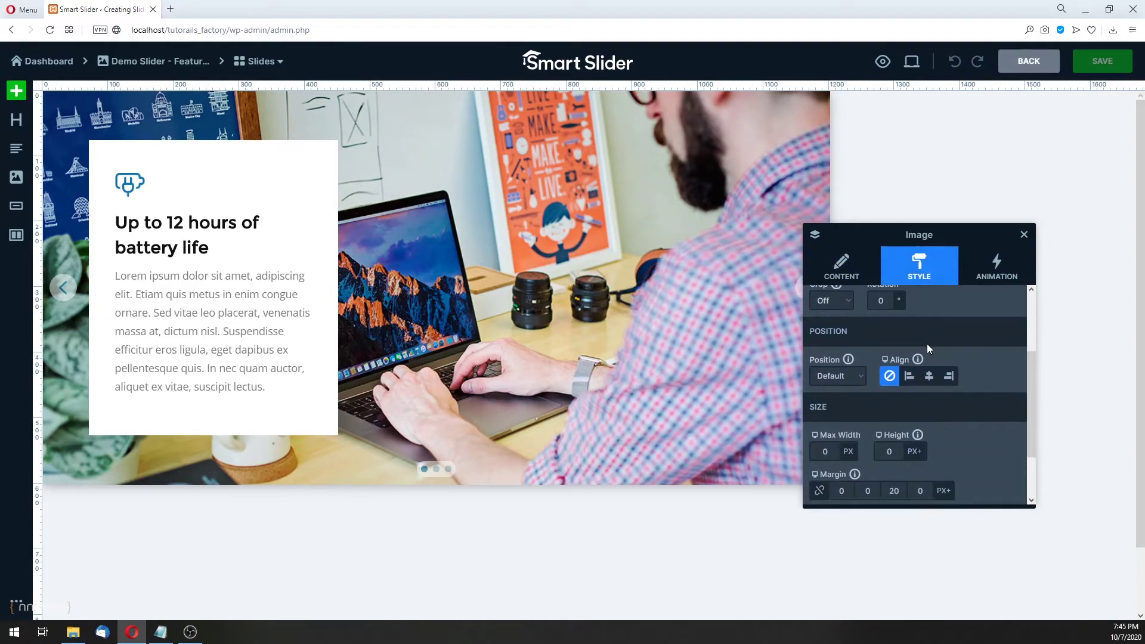
pyautogui.scroll(3, 926, 343)
# Step: In tablet view, set the Lorem ipsum body text colour to dark green 27AE60FF
pyautogui.click(271, 316)
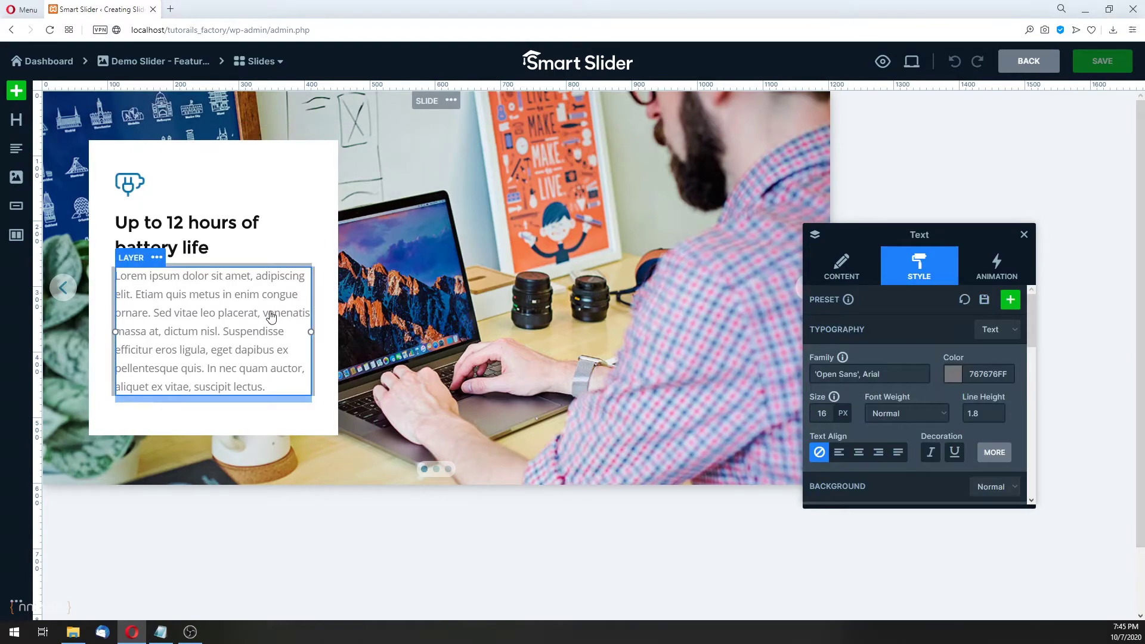
pyautogui.moveTo(913, 68)
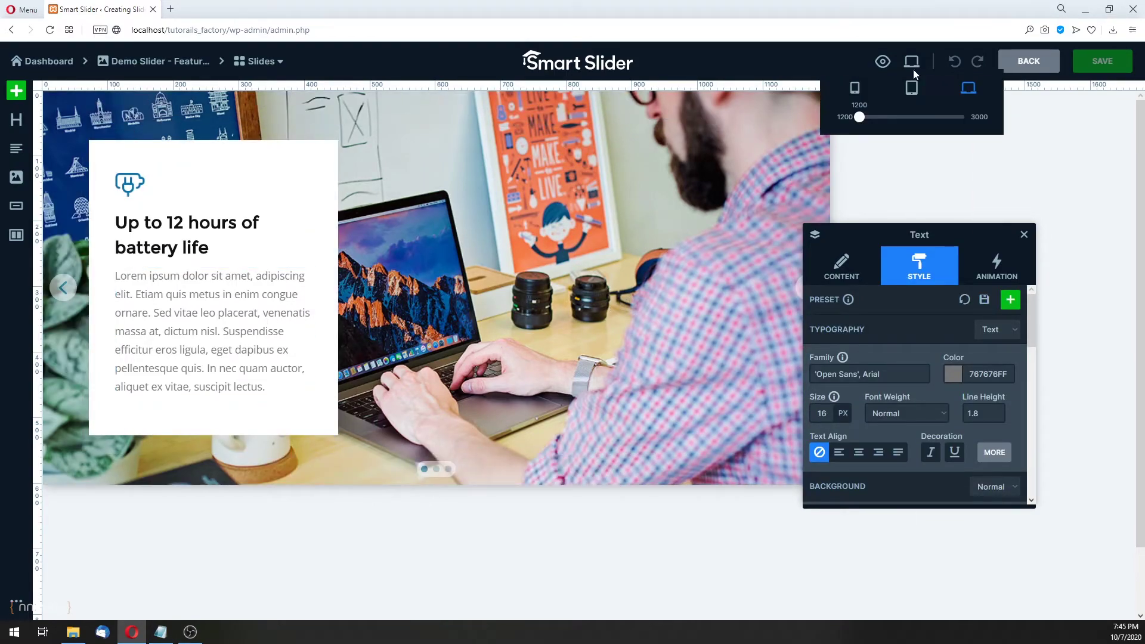
pyautogui.click(911, 89)
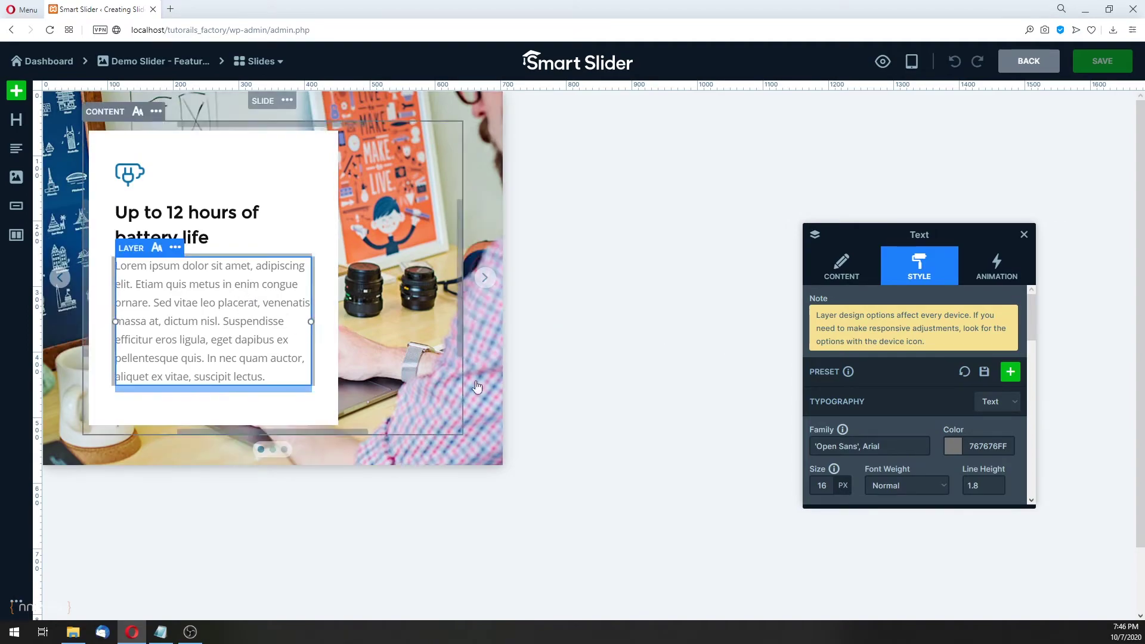
pyautogui.click(952, 448)
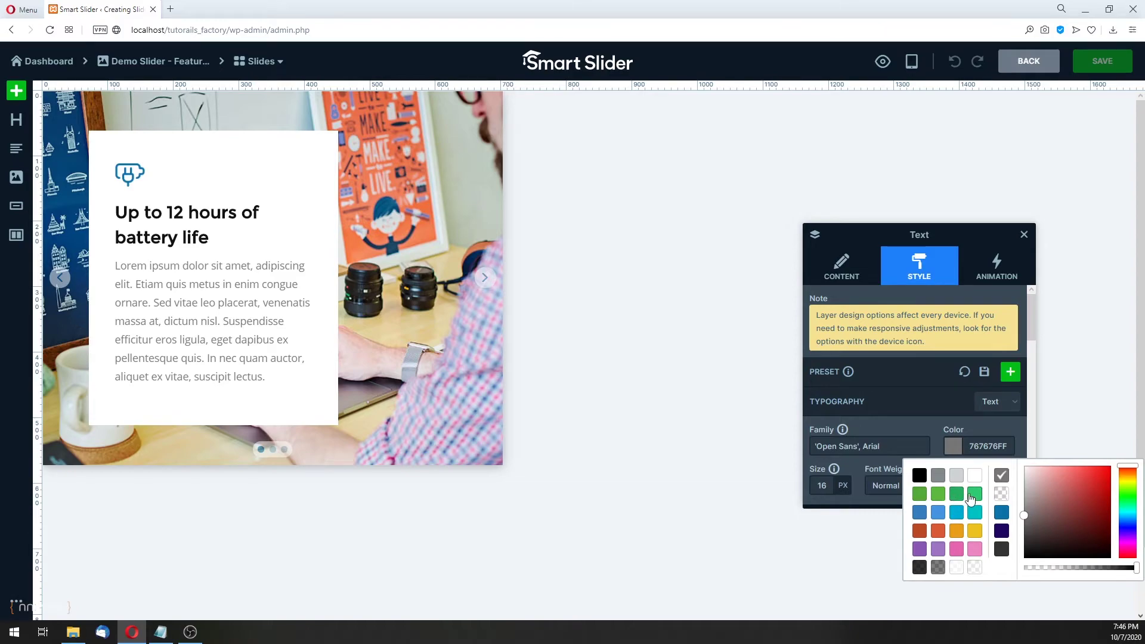
pyautogui.click(958, 496)
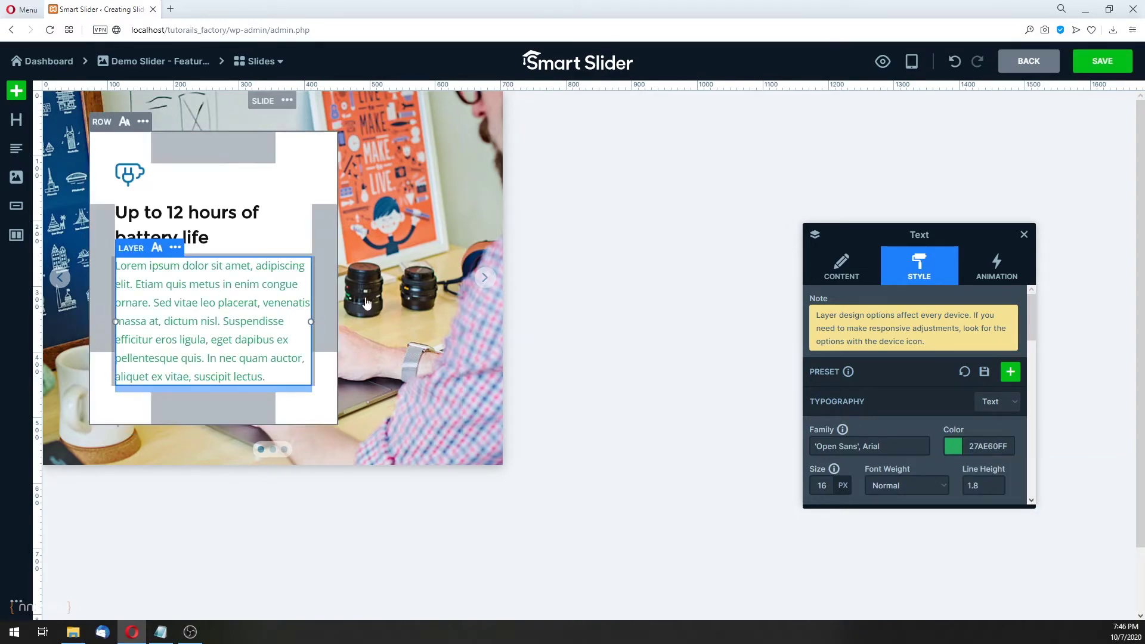
pyautogui.click(879, 62)
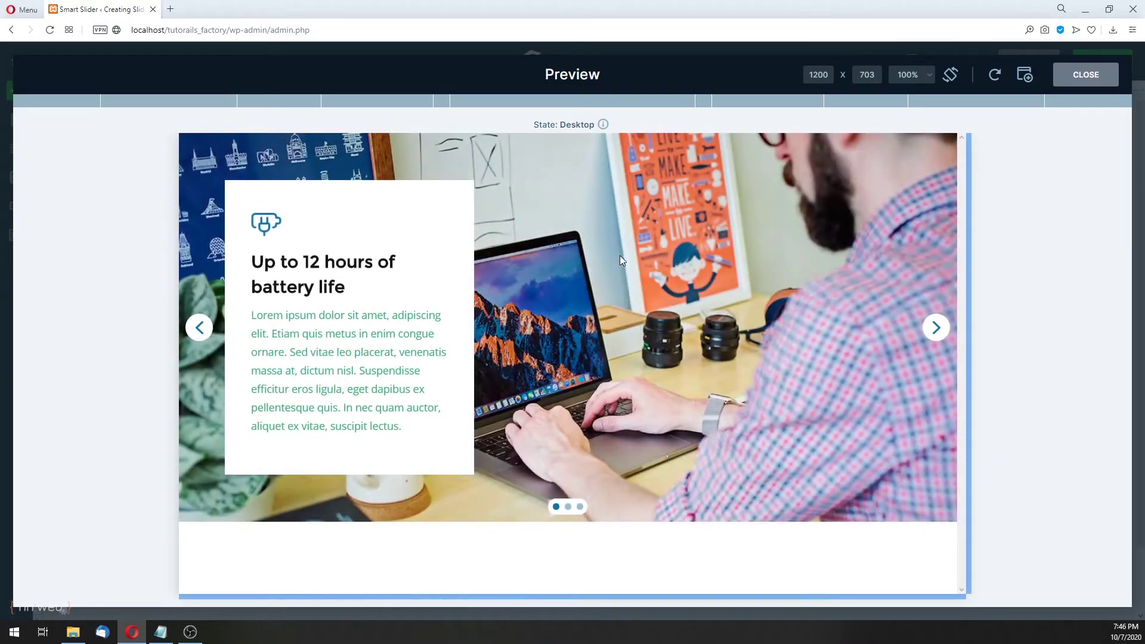
pyautogui.click(201, 337)
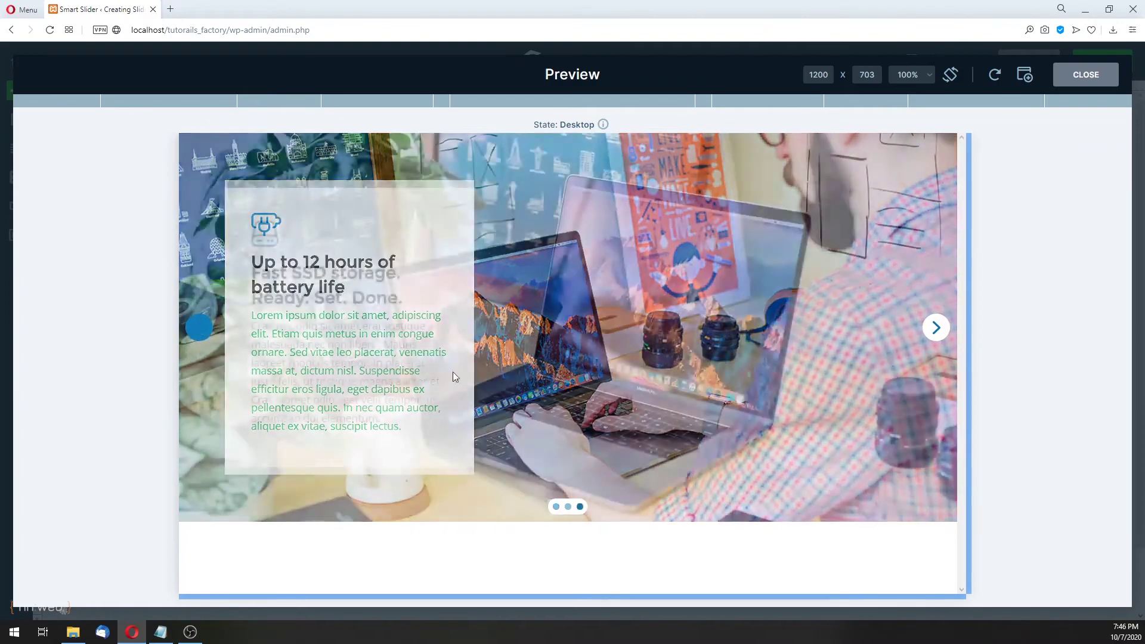
pyautogui.click(935, 327)
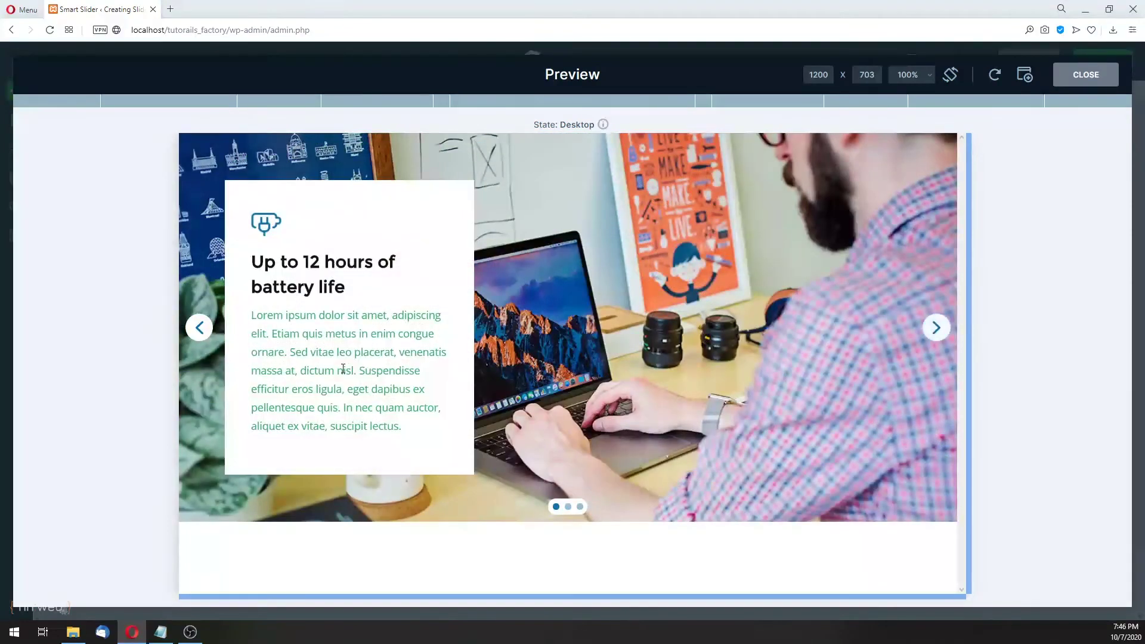
pyautogui.click(1096, 80)
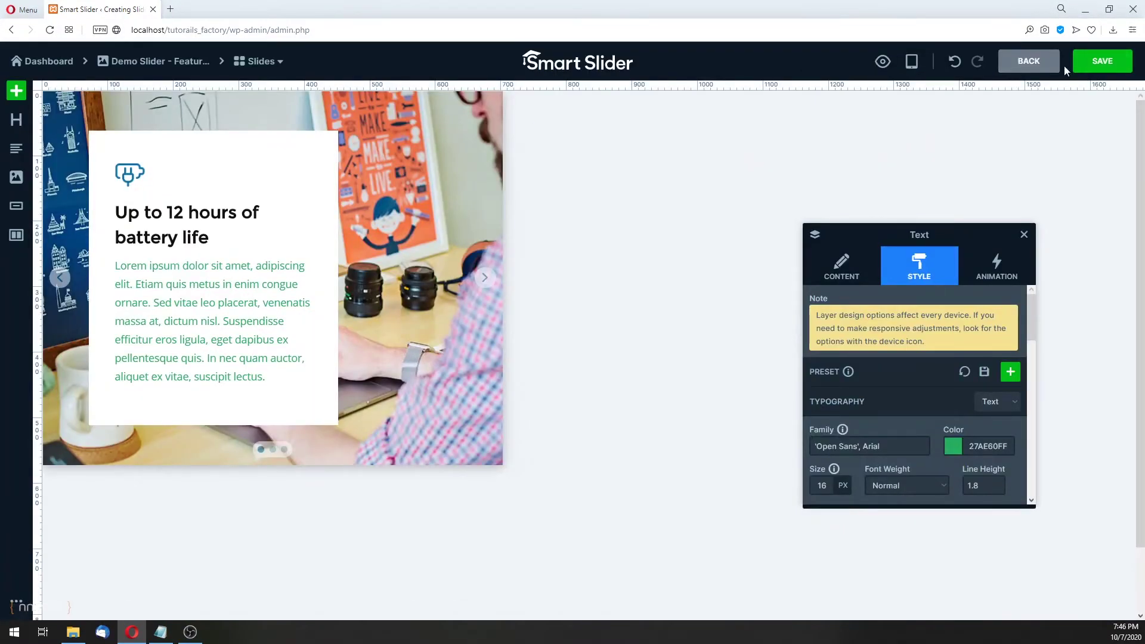
pyautogui.click(1035, 58)
pyautogui.click(656, 340)
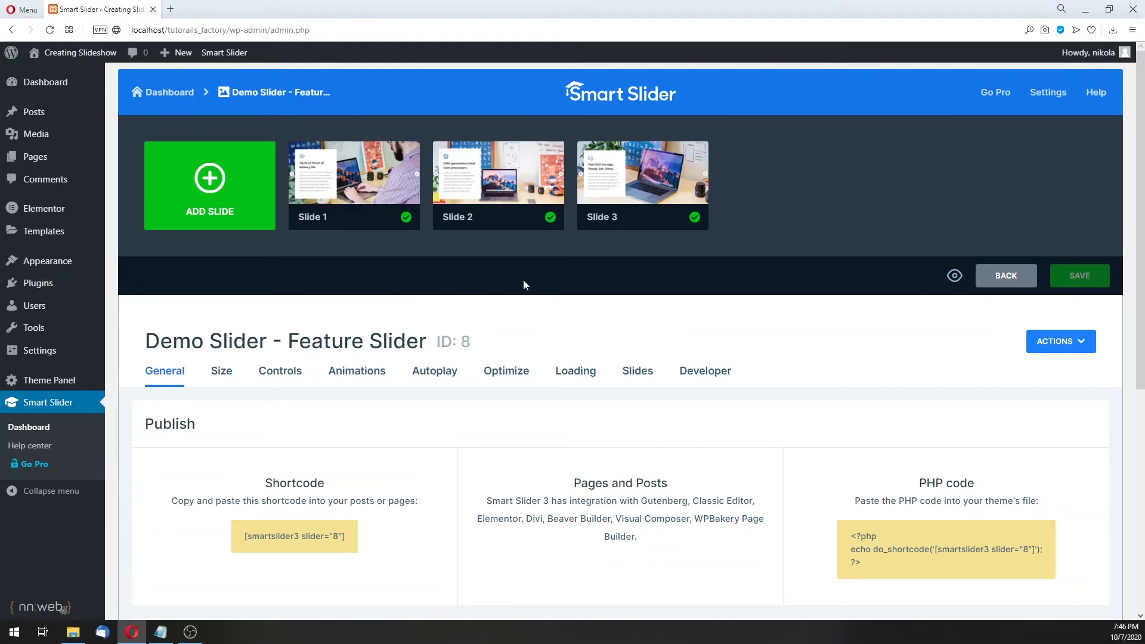
pyautogui.scroll(-5, 586, 296)
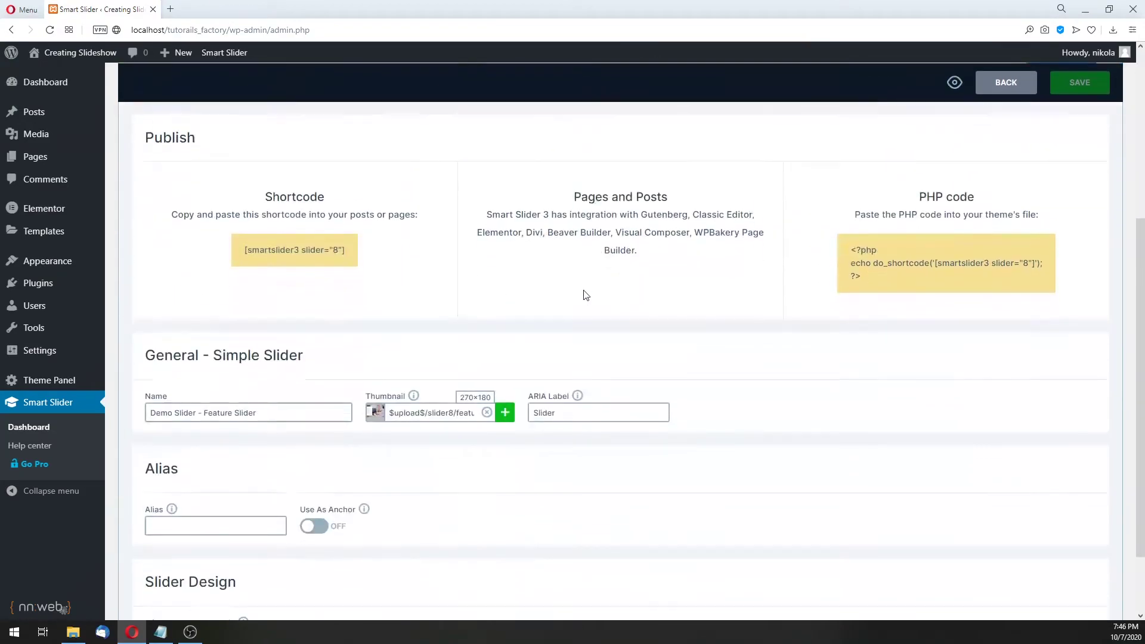
pyautogui.scroll(3, 516, 298)
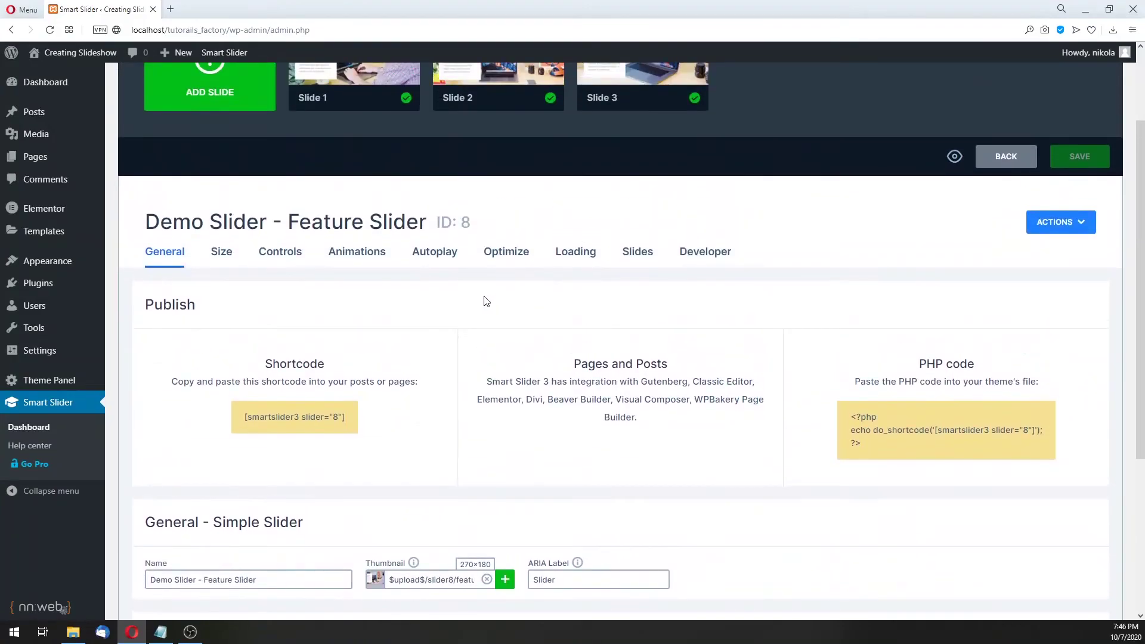
pyautogui.scroll(-5, 228, 280)
pyautogui.scroll(7, 232, 292)
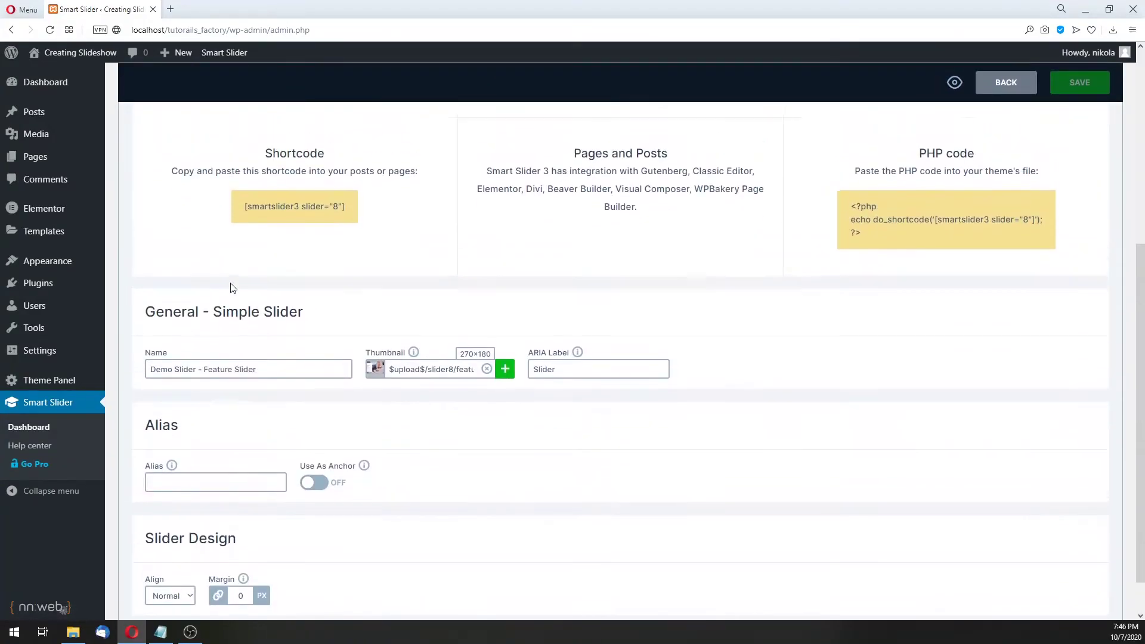
pyautogui.click(223, 353)
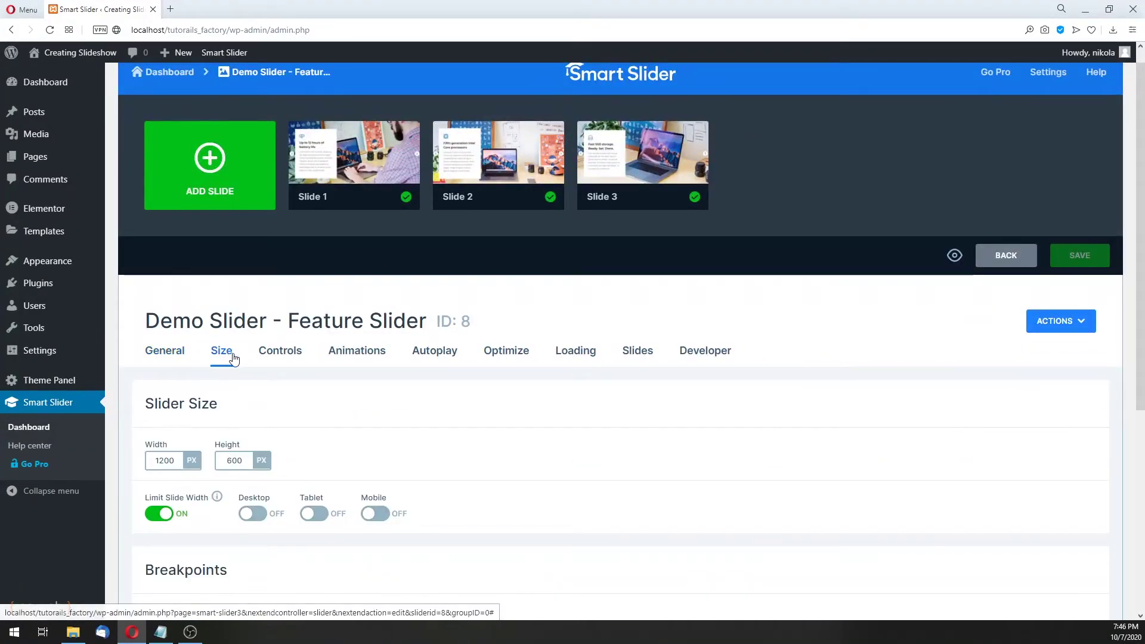
pyautogui.scroll(-1, 256, 361)
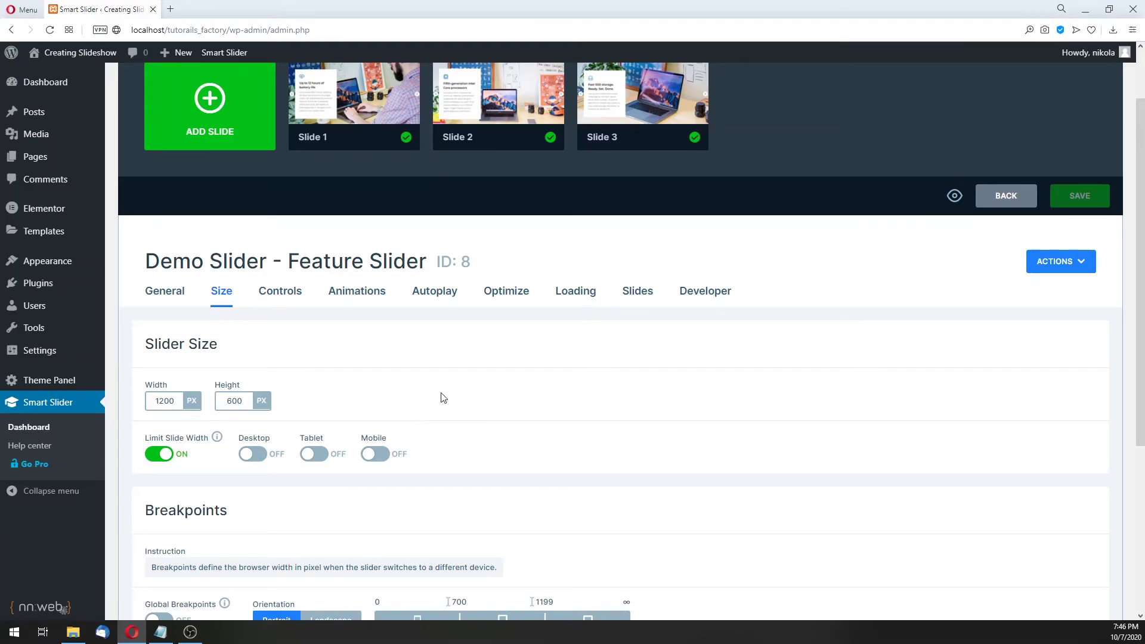
pyautogui.scroll(2, 430, 404)
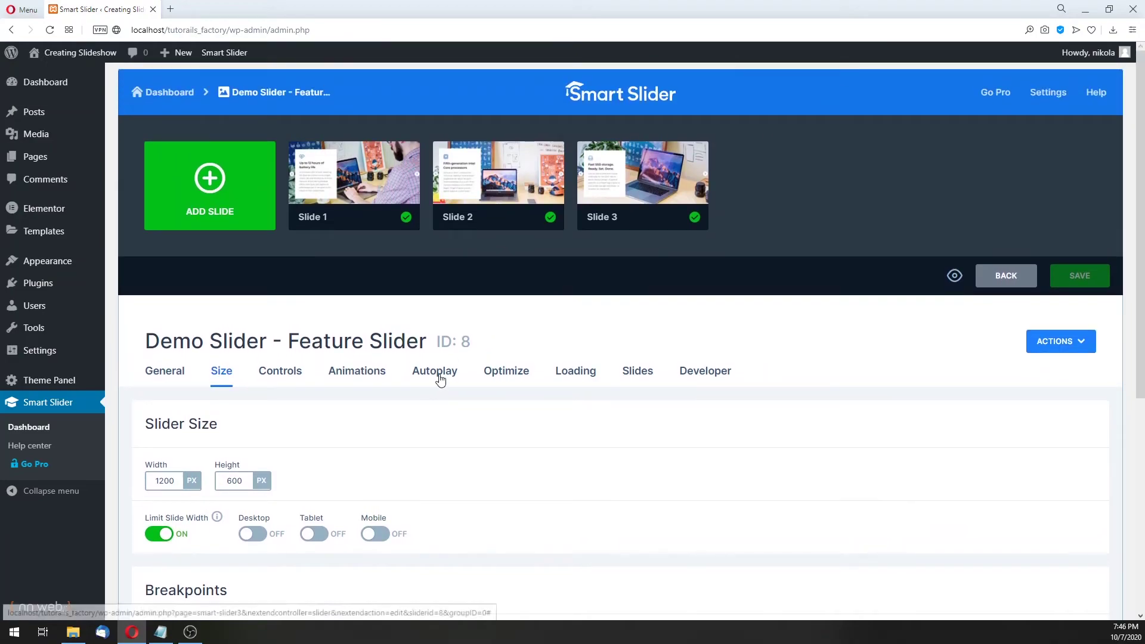
pyautogui.click(173, 368)
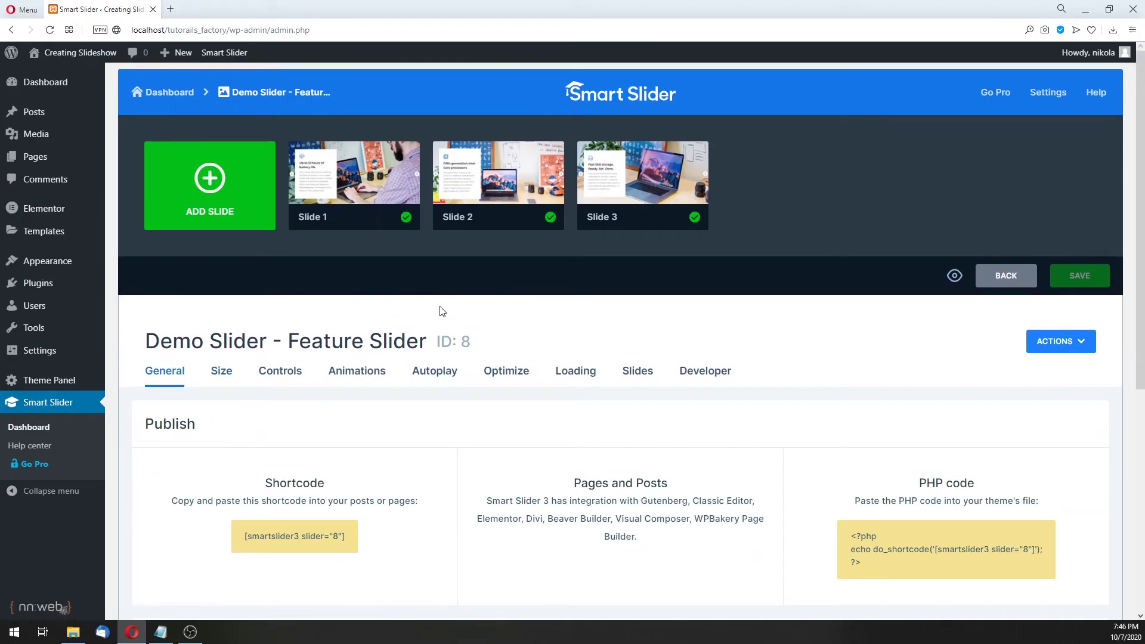
pyautogui.scroll(-2, 435, 305)
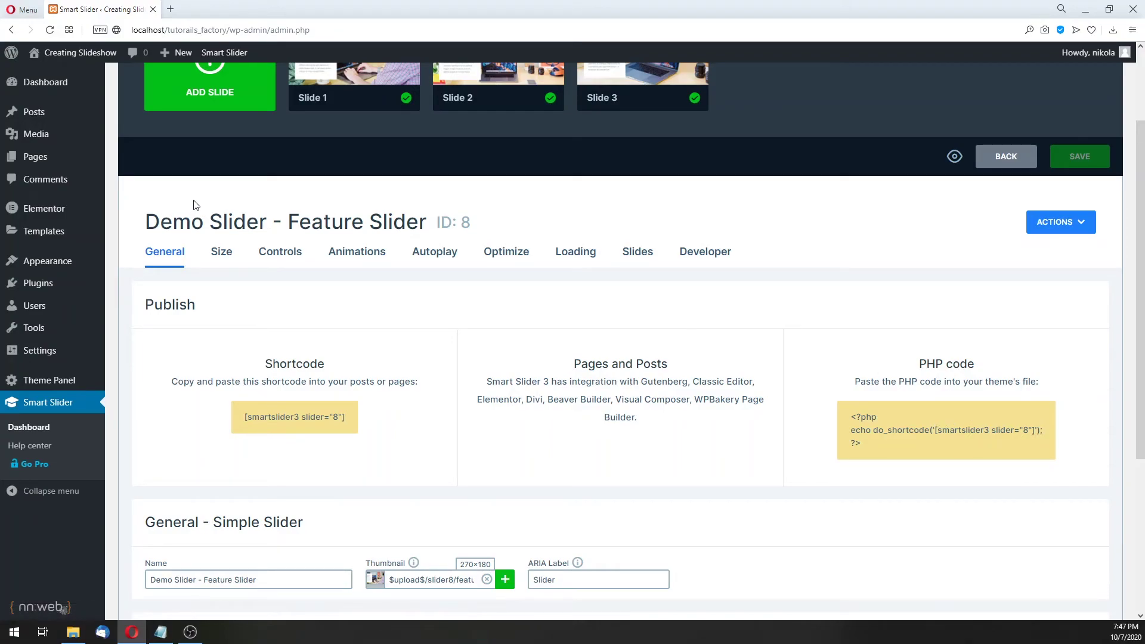
# Step: Open the Slideshow page in the block editor
pyautogui.click(40, 162)
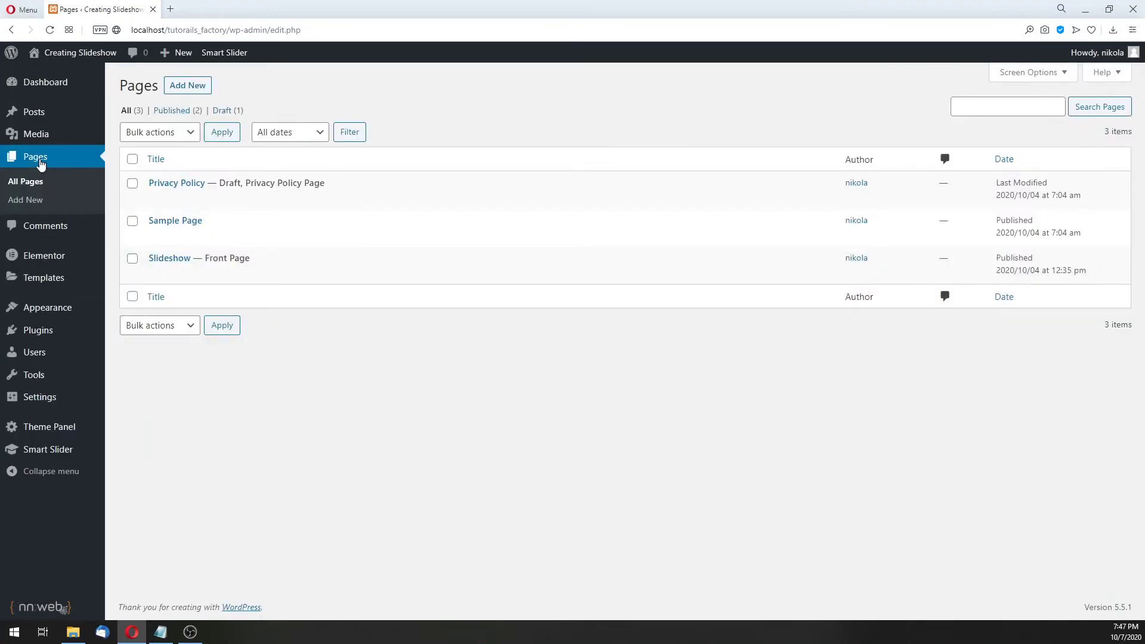
pyautogui.moveTo(179, 274)
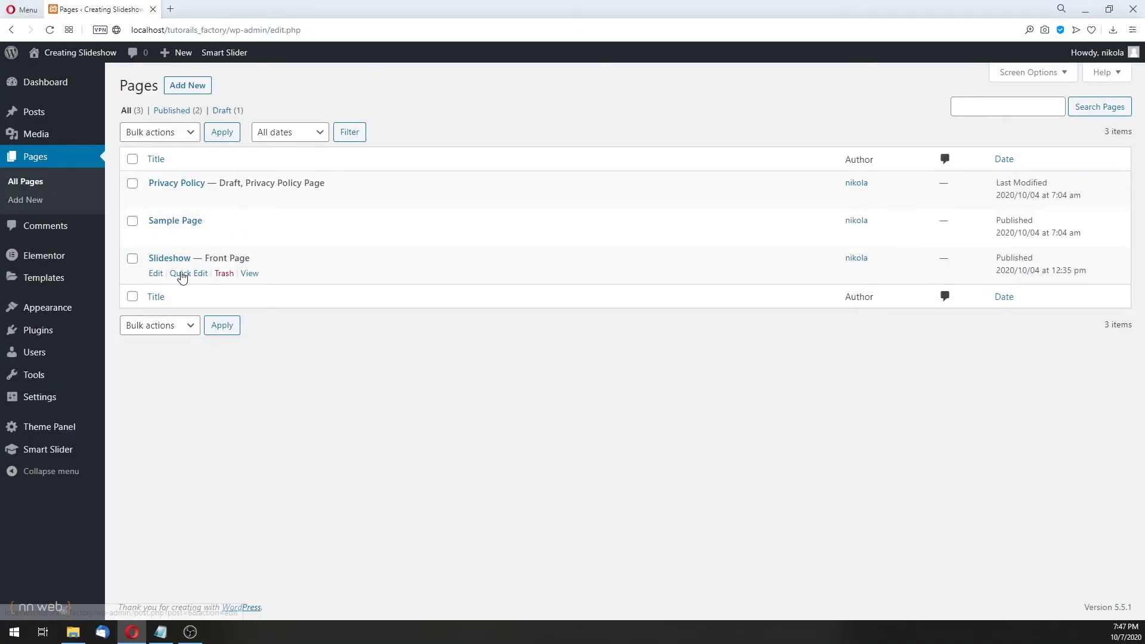
pyautogui.click(154, 274)
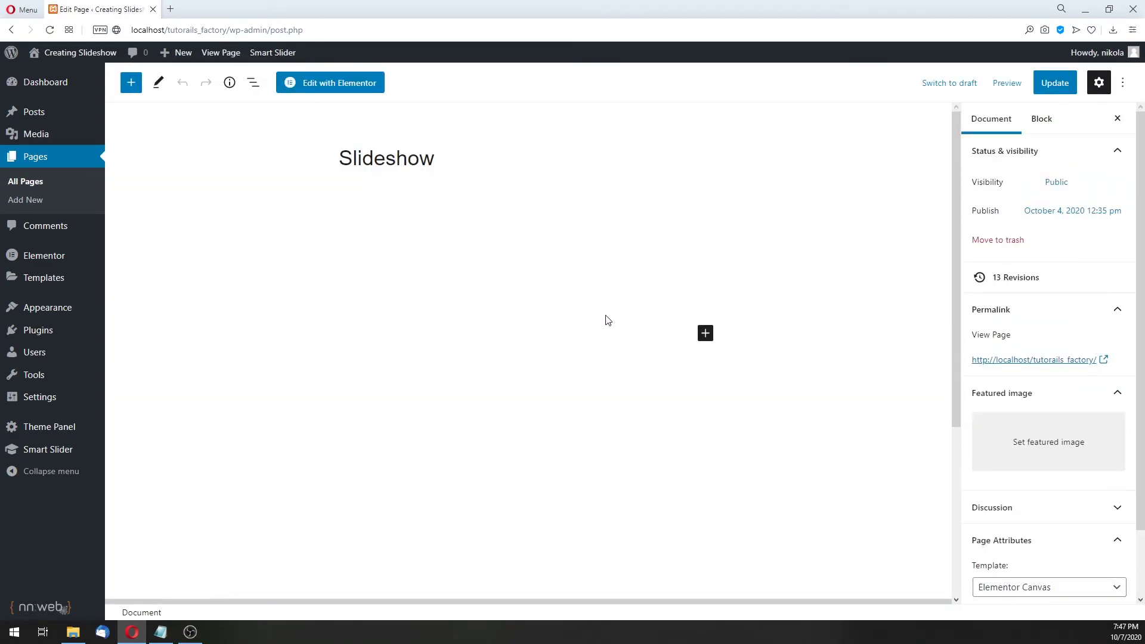
# Step: Remove the existing Smart Slider block from the page
pyautogui.click(536, 263)
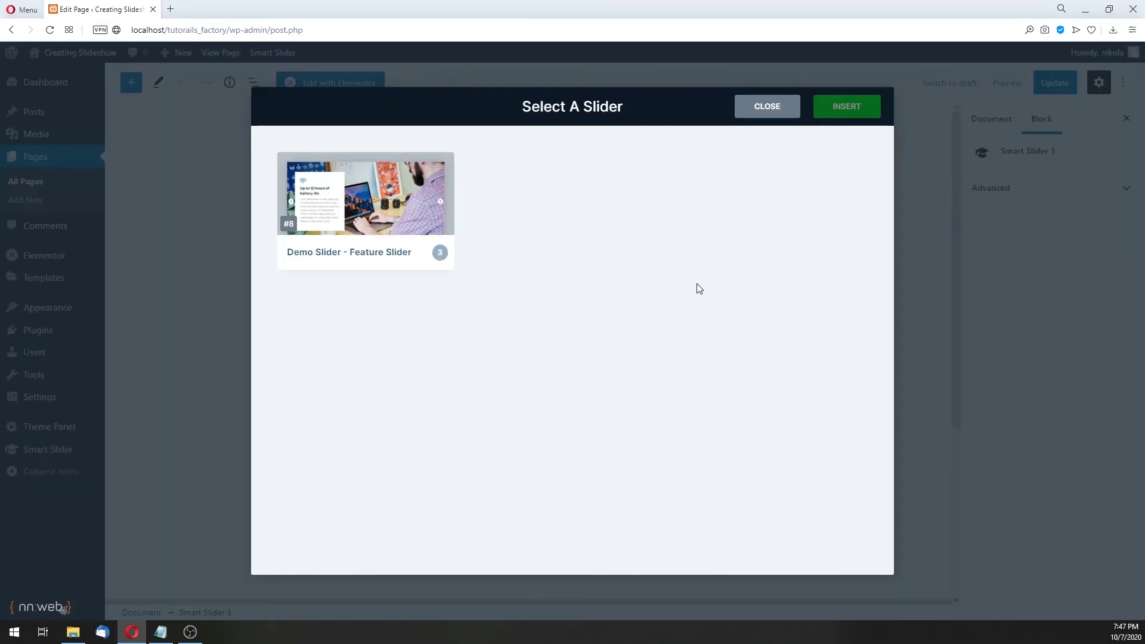
pyautogui.press('Escape')
pyautogui.click(387, 184)
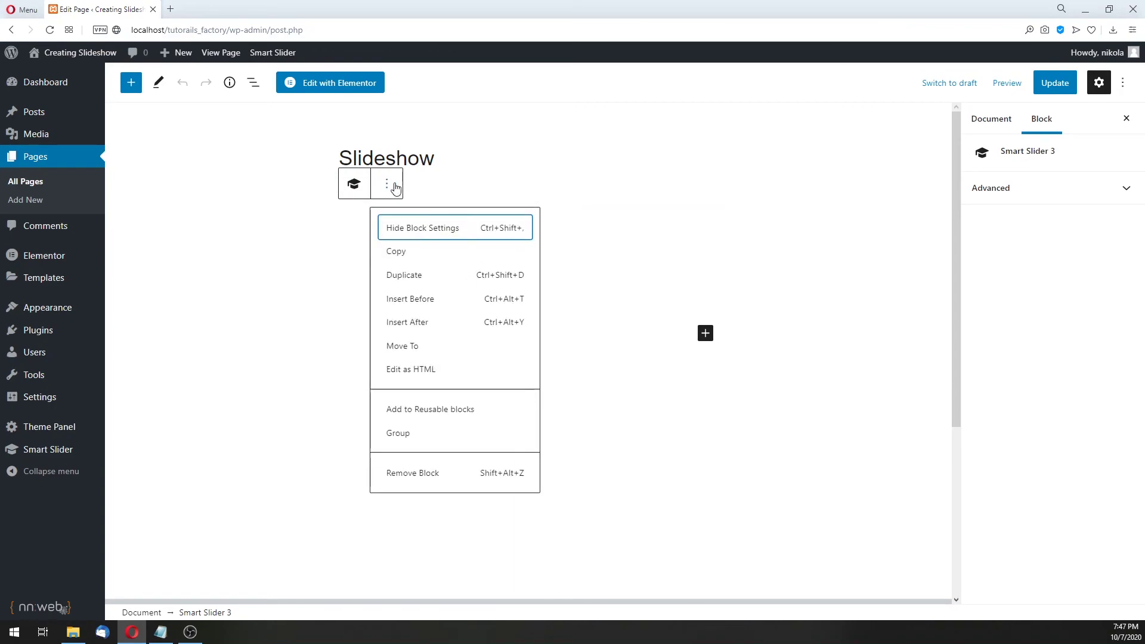
pyautogui.click(447, 473)
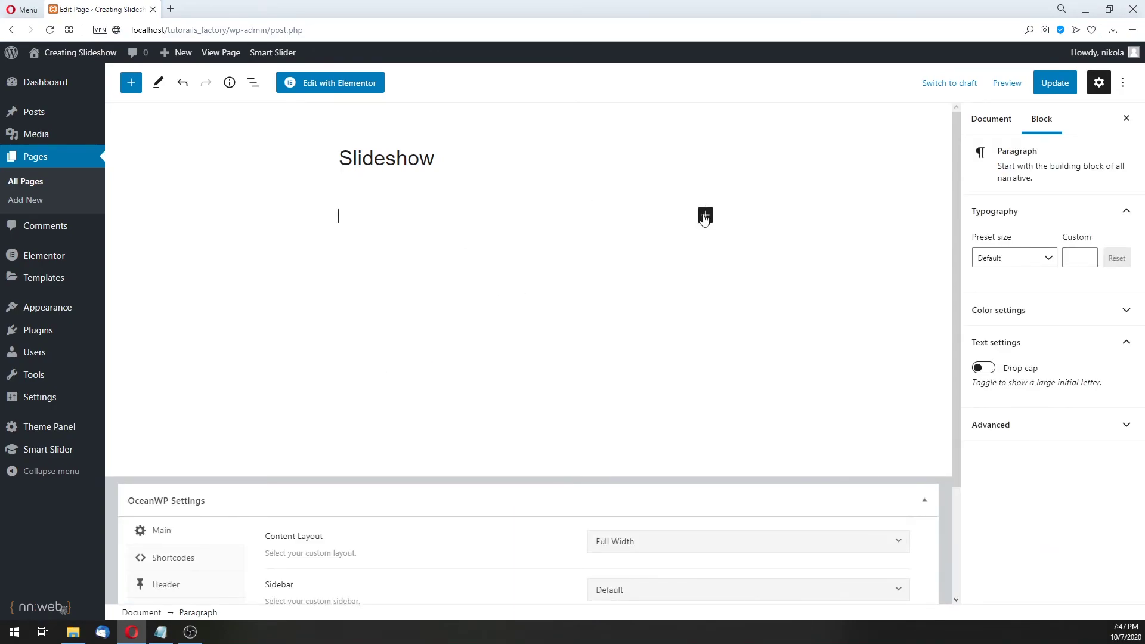
# Step: Add a Smart Slider 3 block showing Demo Slider - Feature Slider
pyautogui.click(704, 216)
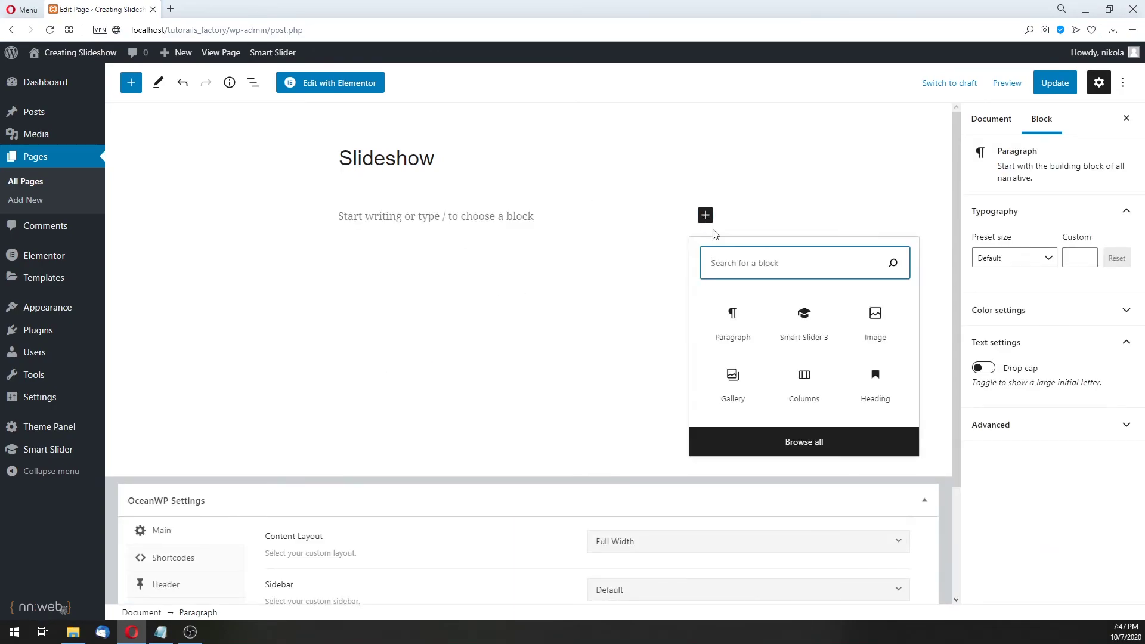
pyautogui.click(816, 322)
pyautogui.click(547, 244)
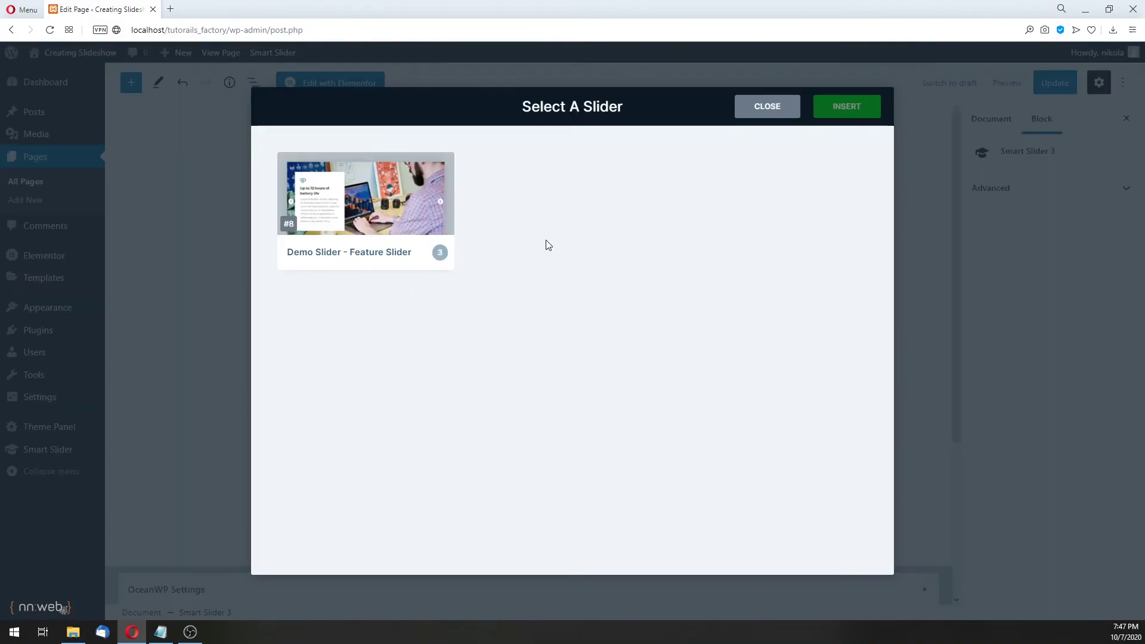
pyautogui.click(381, 191)
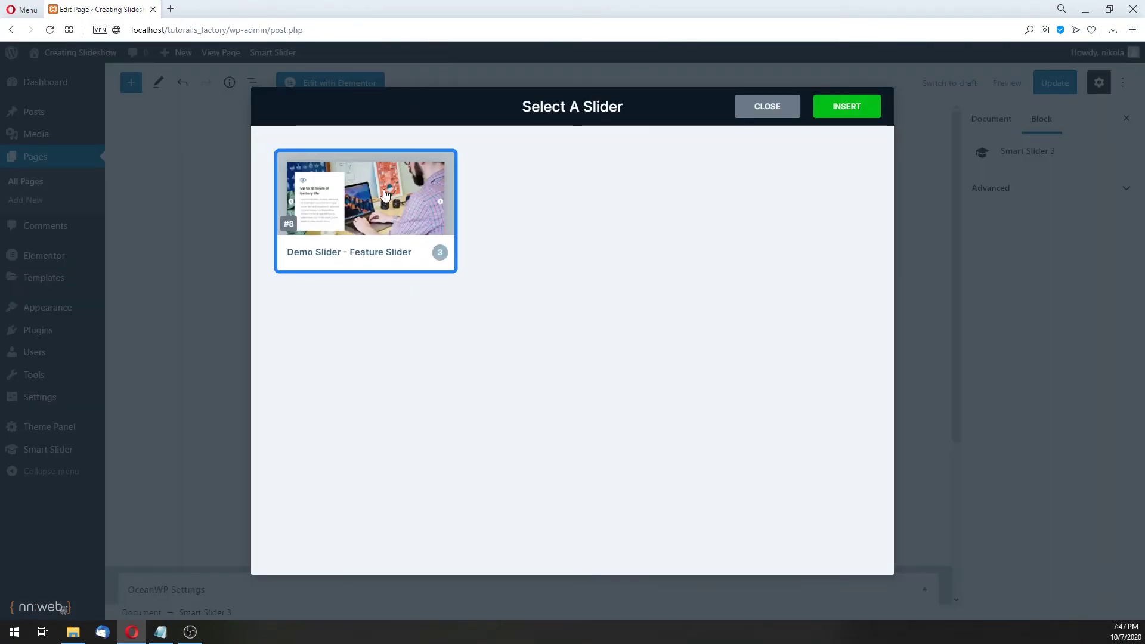
pyautogui.click(846, 117)
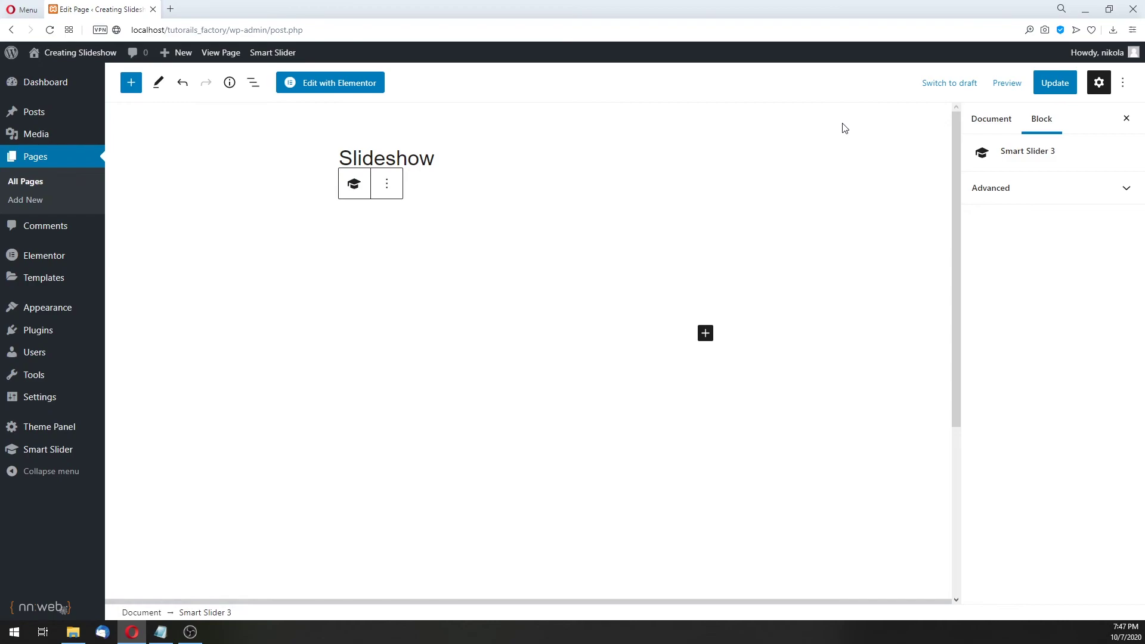
pyautogui.scroll(-2, 745, 280)
pyautogui.moveTo(645, 260)
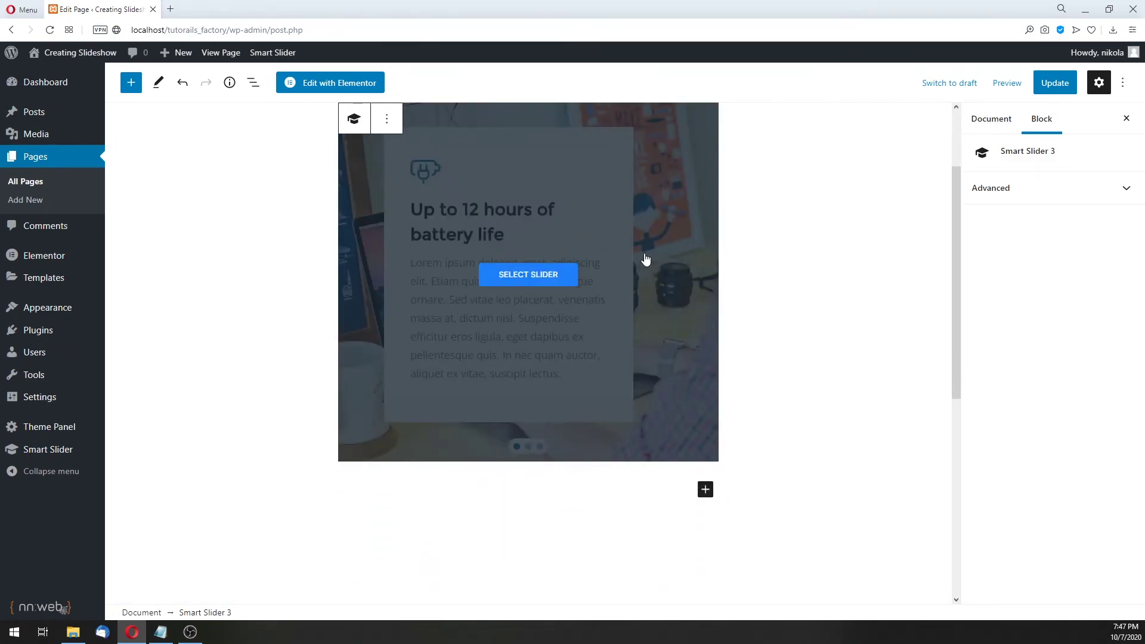
pyautogui.scroll(1, 644, 263)
# Step: Preview the Slideshow page in a new tab and cycle through all three Feature Slider slides
pyautogui.click(1009, 86)
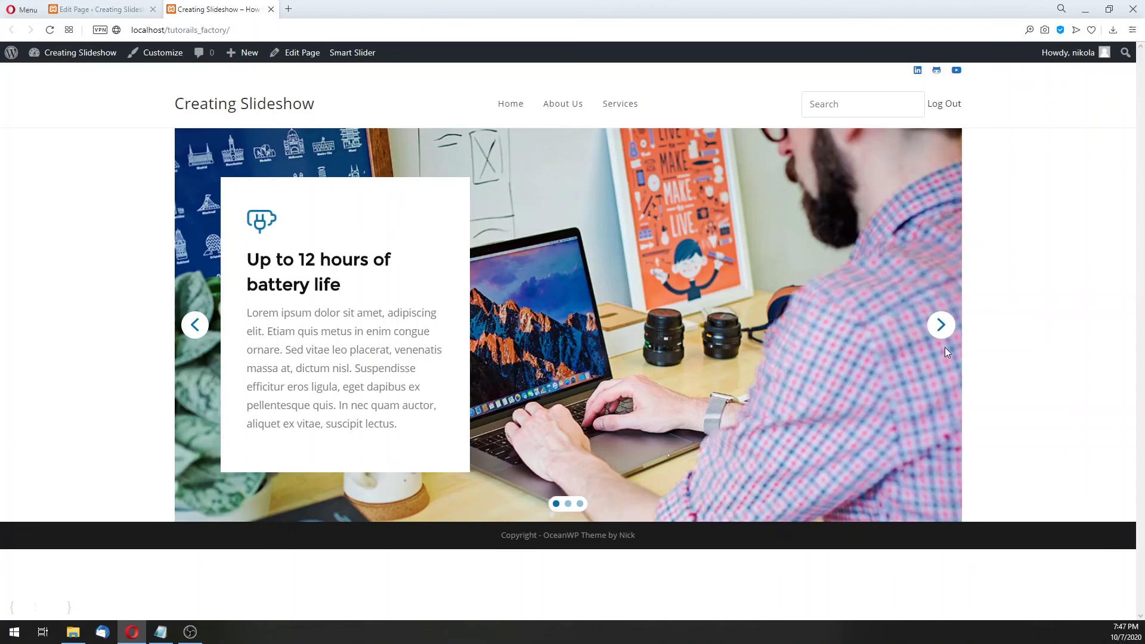
pyautogui.click(934, 326)
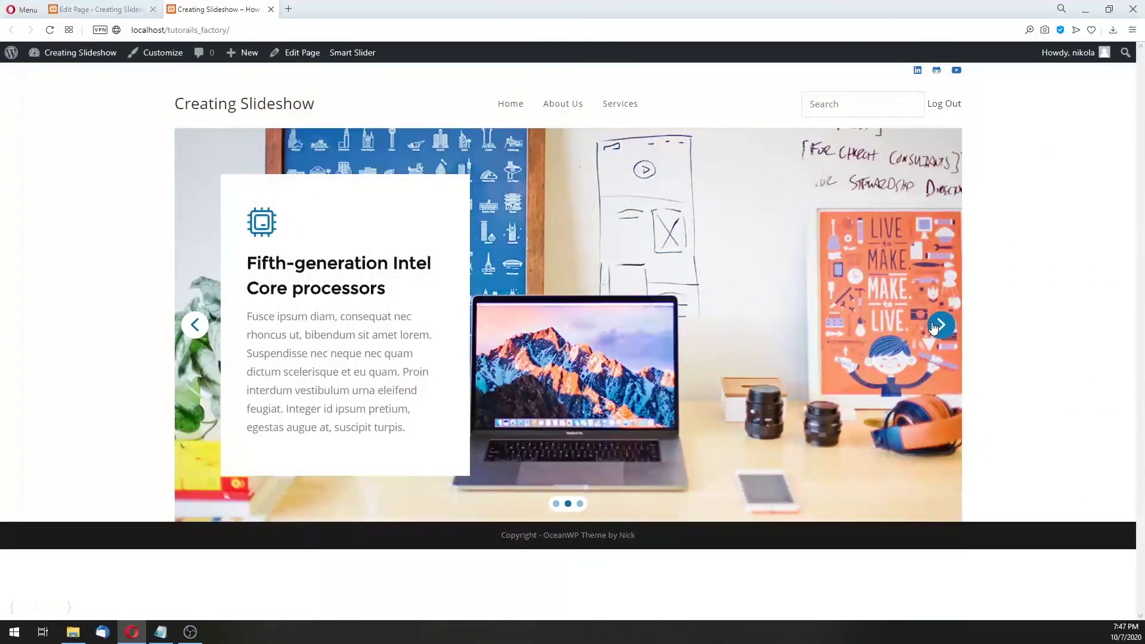
pyautogui.click(934, 326)
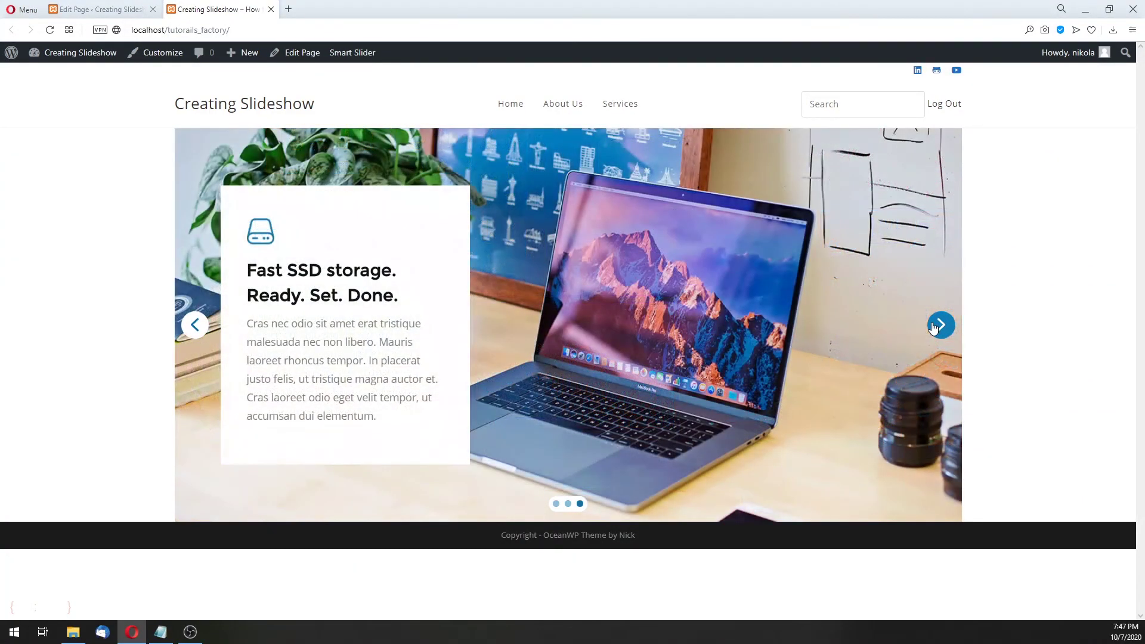
pyautogui.click(934, 325)
# Step: Leave the page editor for Smart Slider and continue past the Welcome screen to the dashboard
pyautogui.click(90, 9)
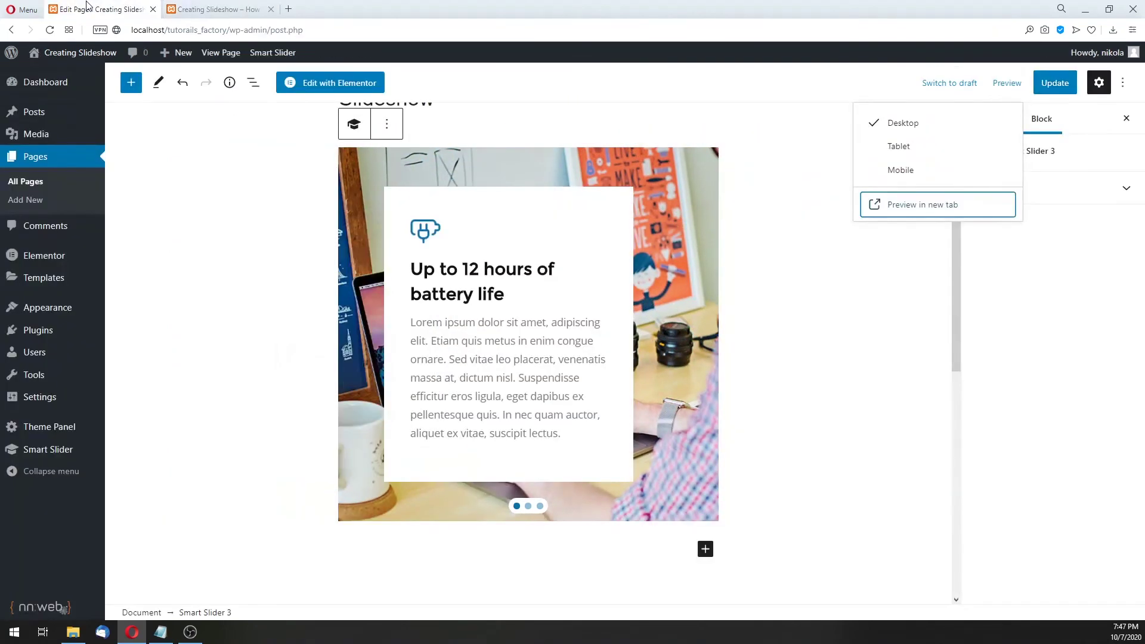
pyautogui.click(53, 450)
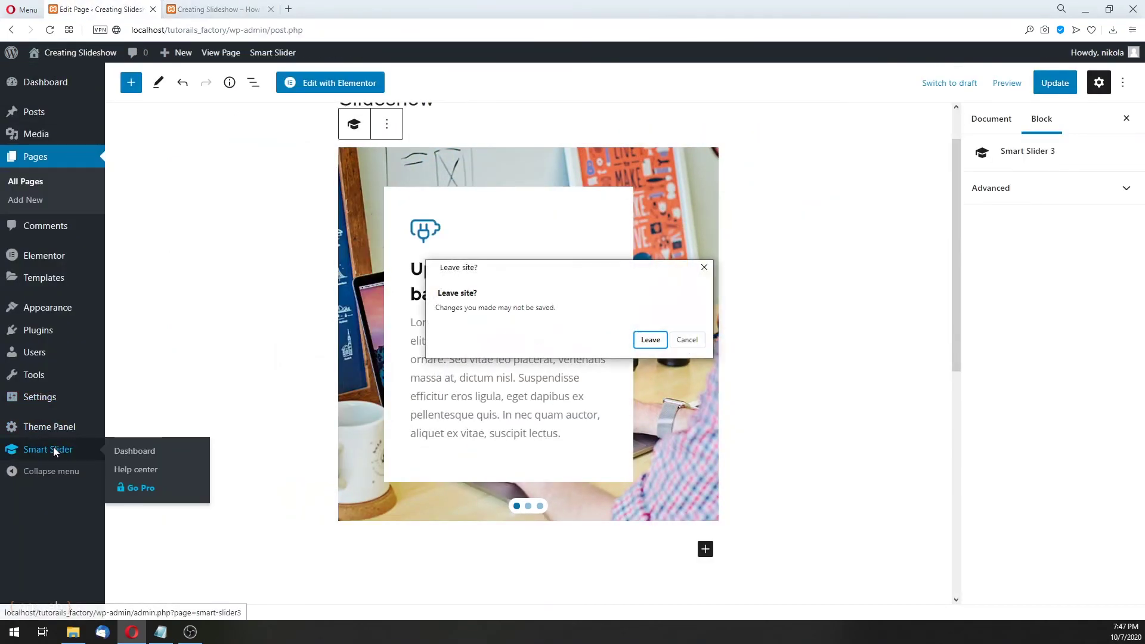
pyautogui.click(649, 343)
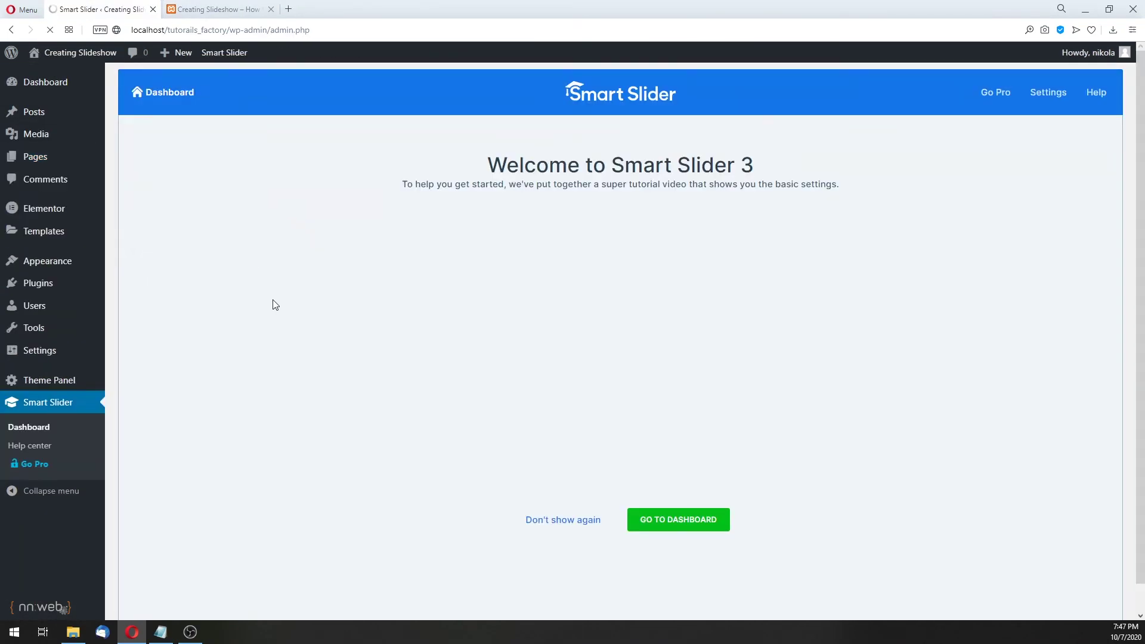
pyautogui.click(681, 521)
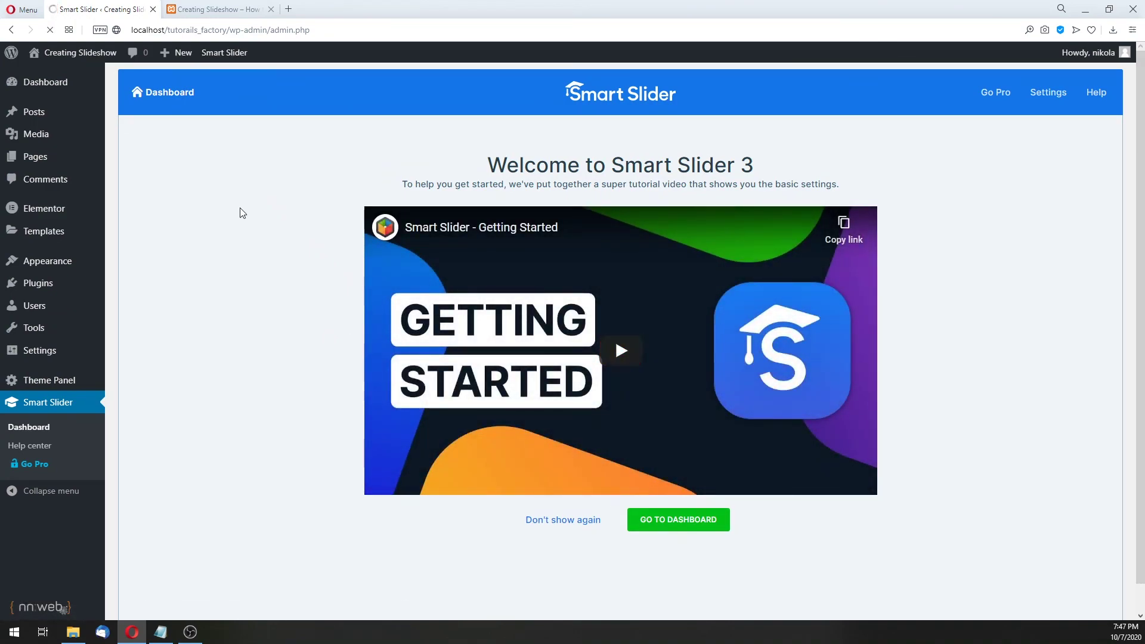